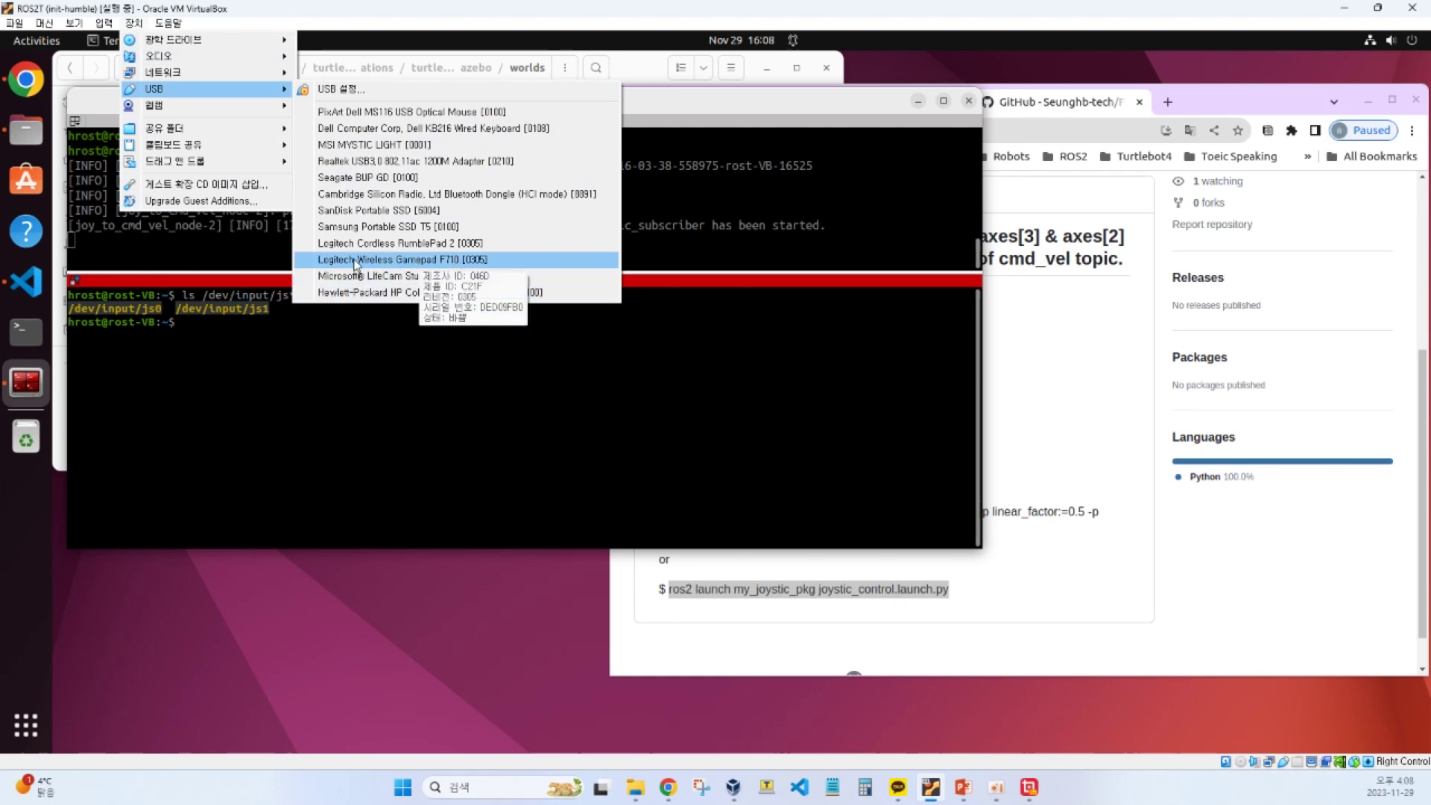
- Attach the Logitech Wireless Gamepad F710 USB device to the virtual machine and list the /dev/input/js* devices again
click(419, 260)
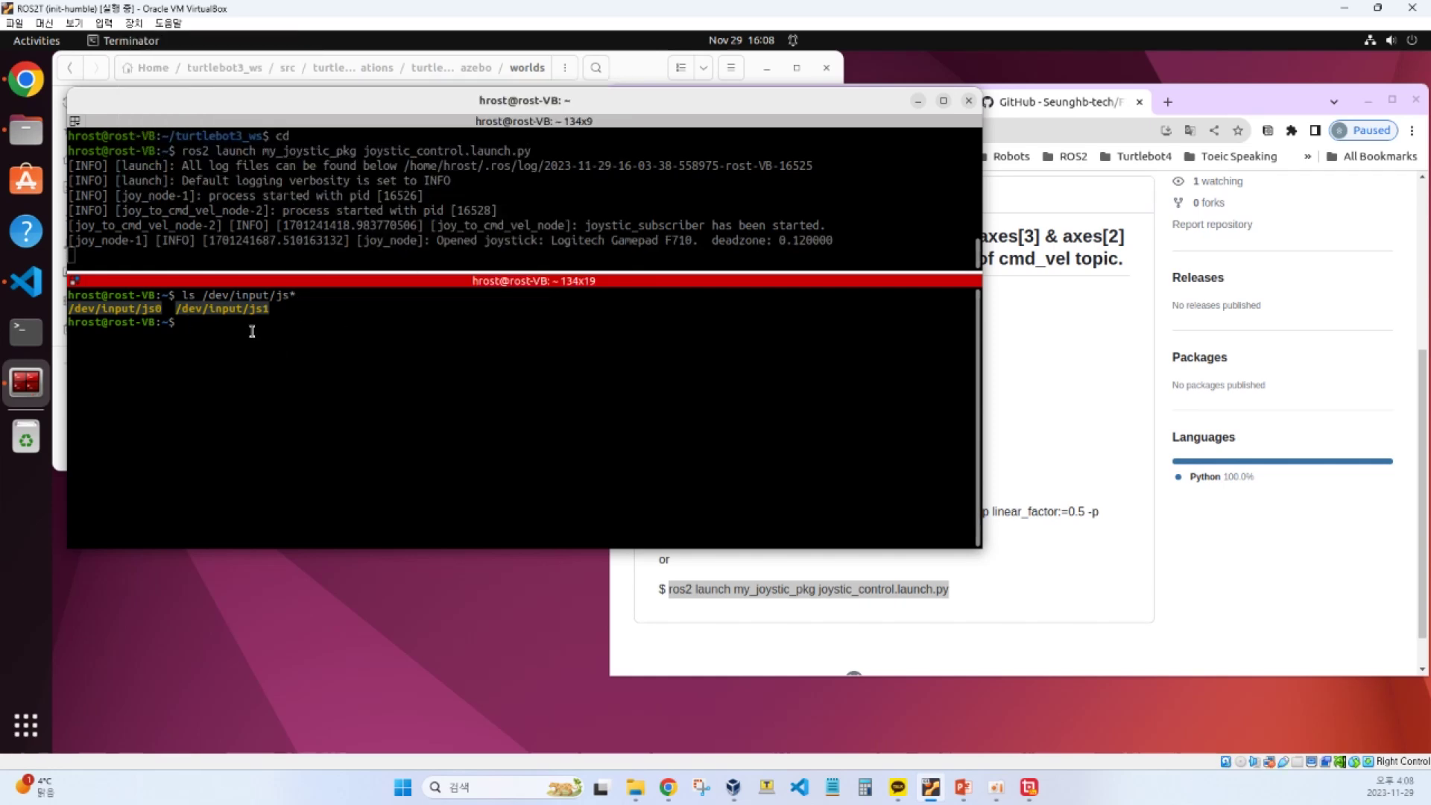
key(Up)
key(Return)
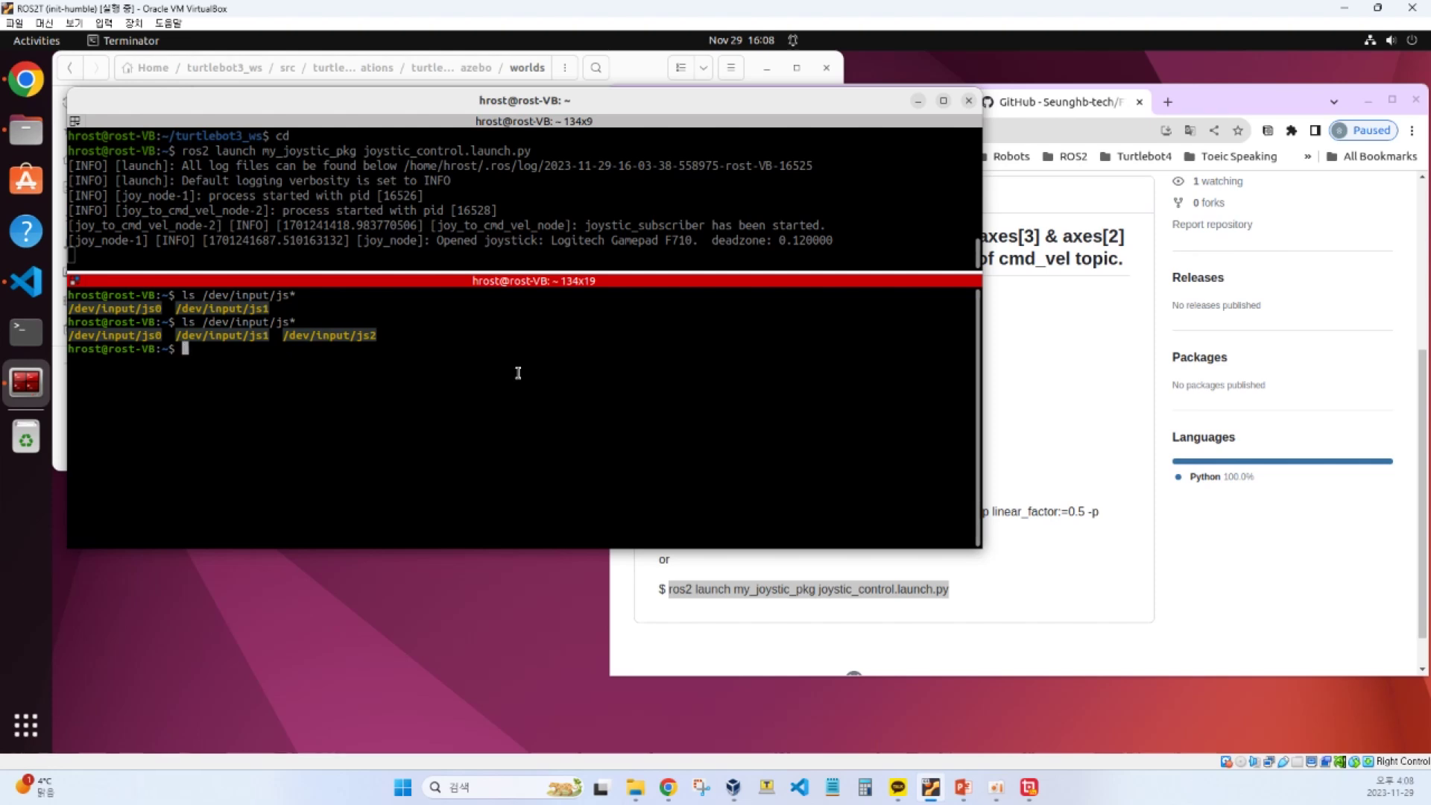
- Split the lower terminal pane vertically, clear the original half and run ros2 topic list there
key(ctrl+shift+e)
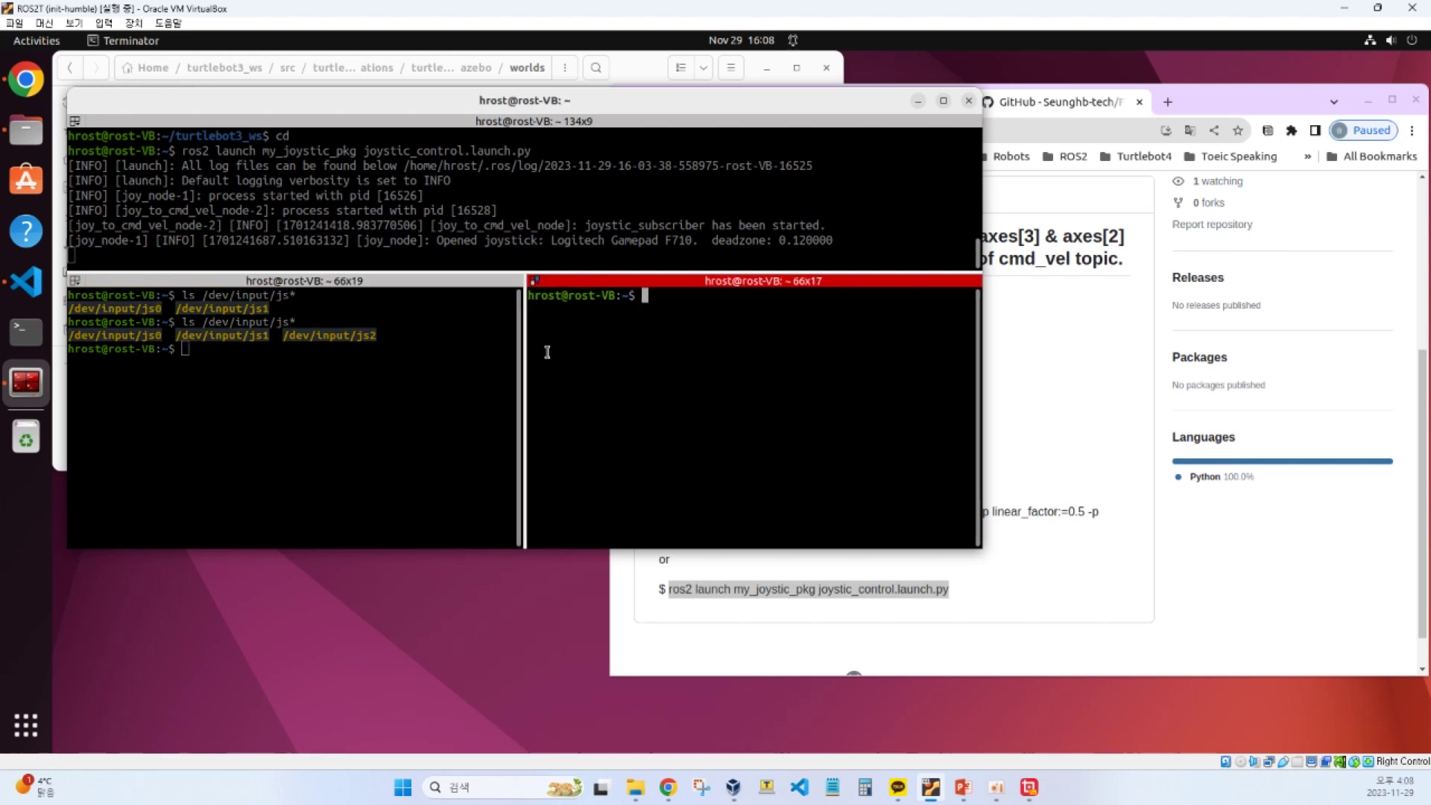
click(394, 418)
key(ctrl+l)
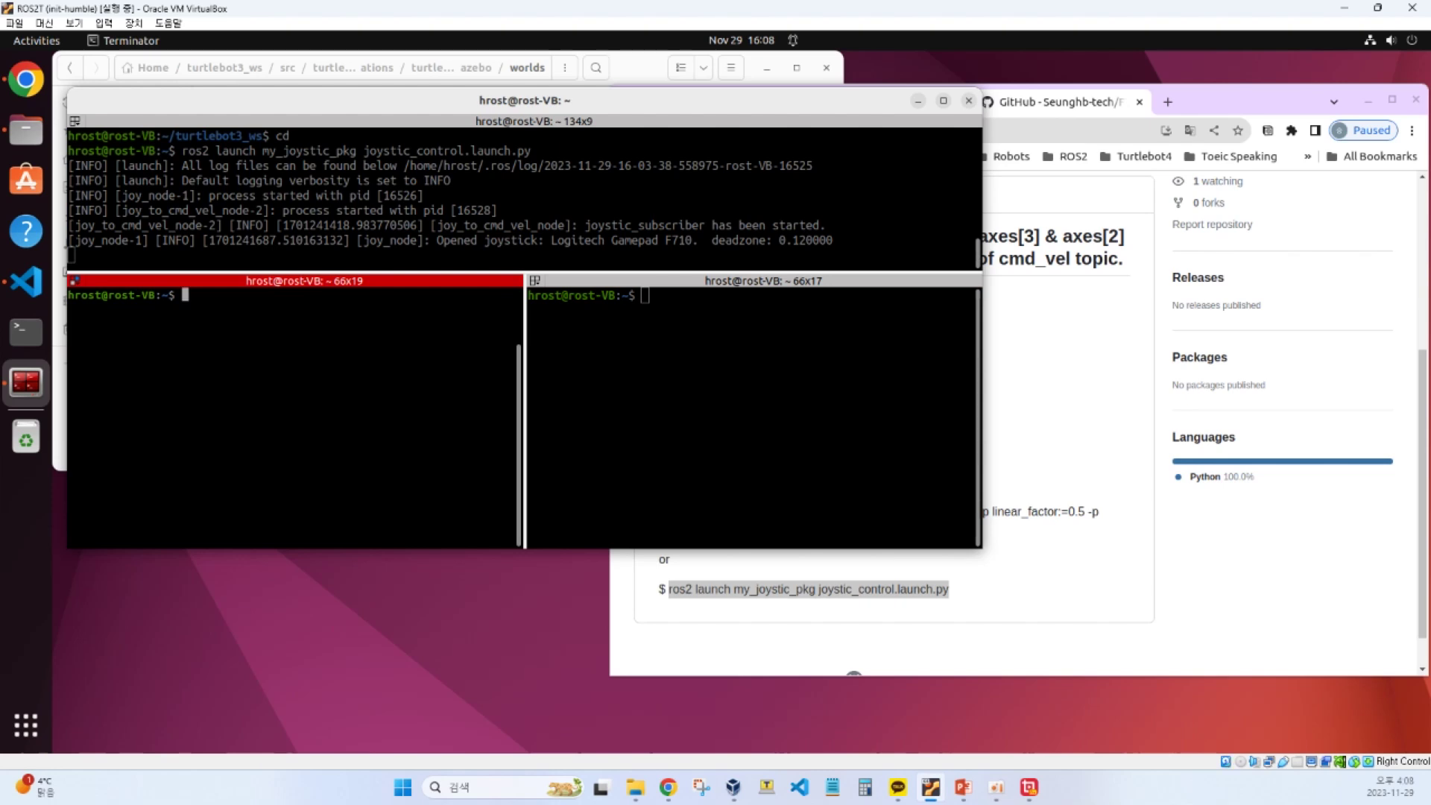
text(ros2 topic list)
key(Return)
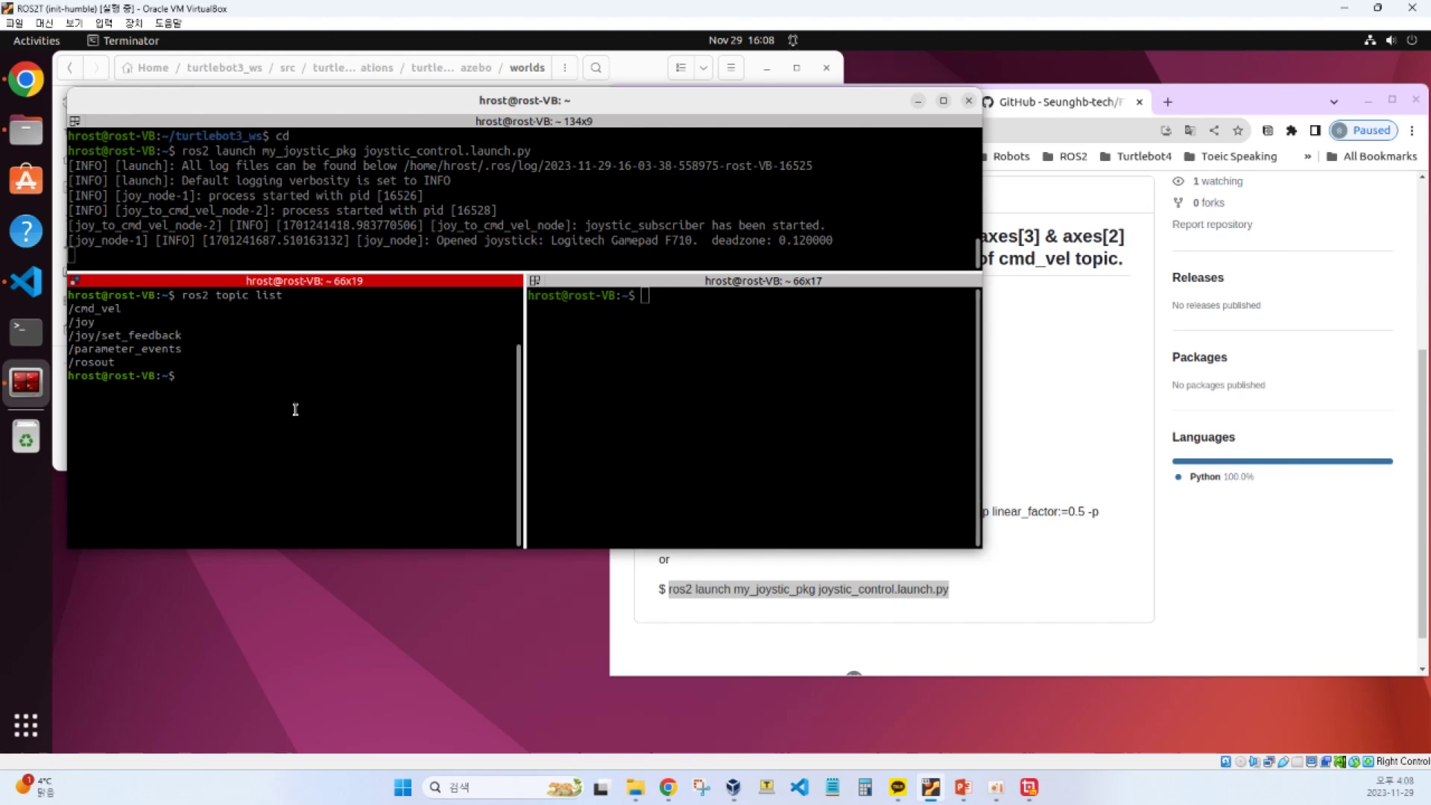
- Echo the /joy topic in the new terminal pane with ros2 topic echo /joy
click(717, 339)
text(ros)
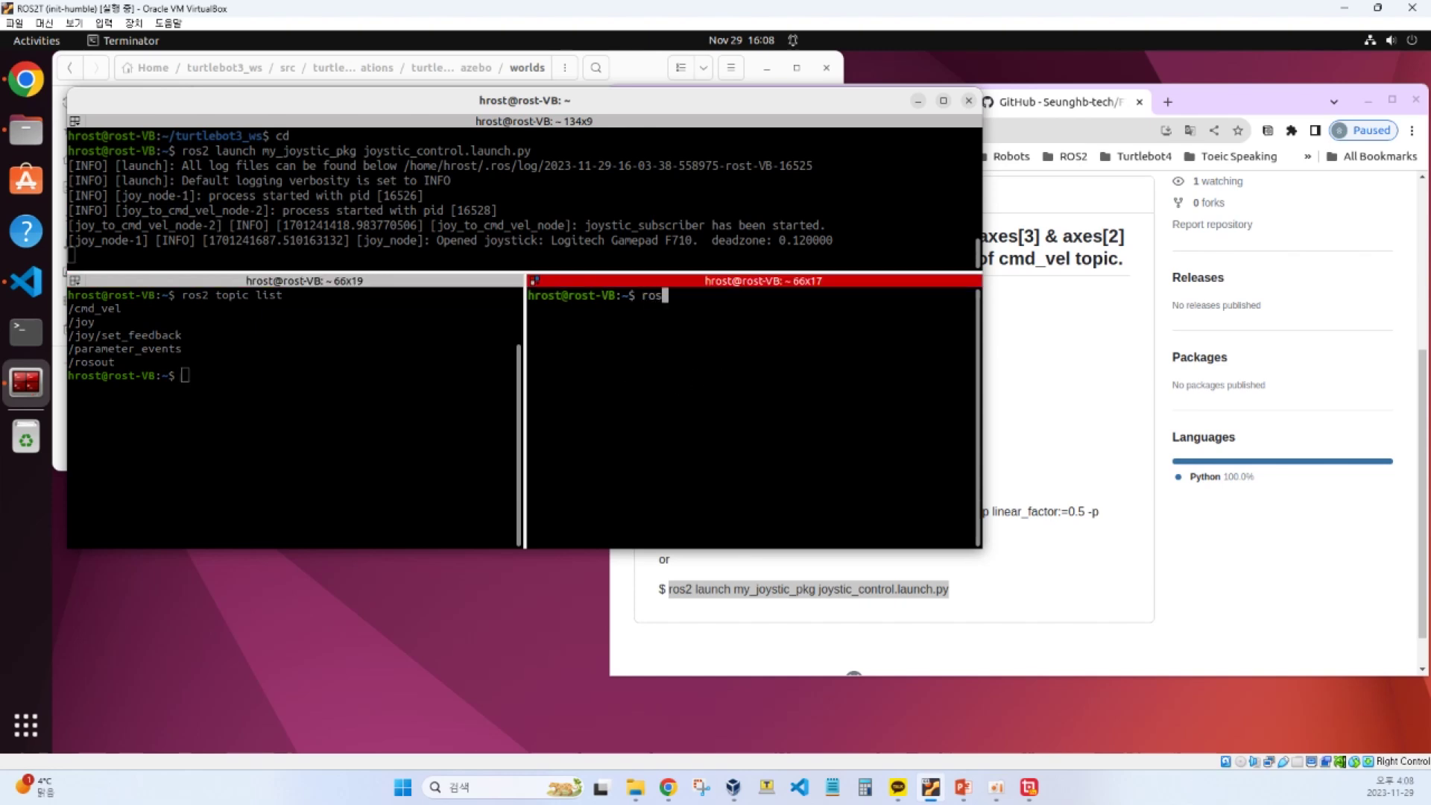
text(2 topic echo /joy)
key(Return)
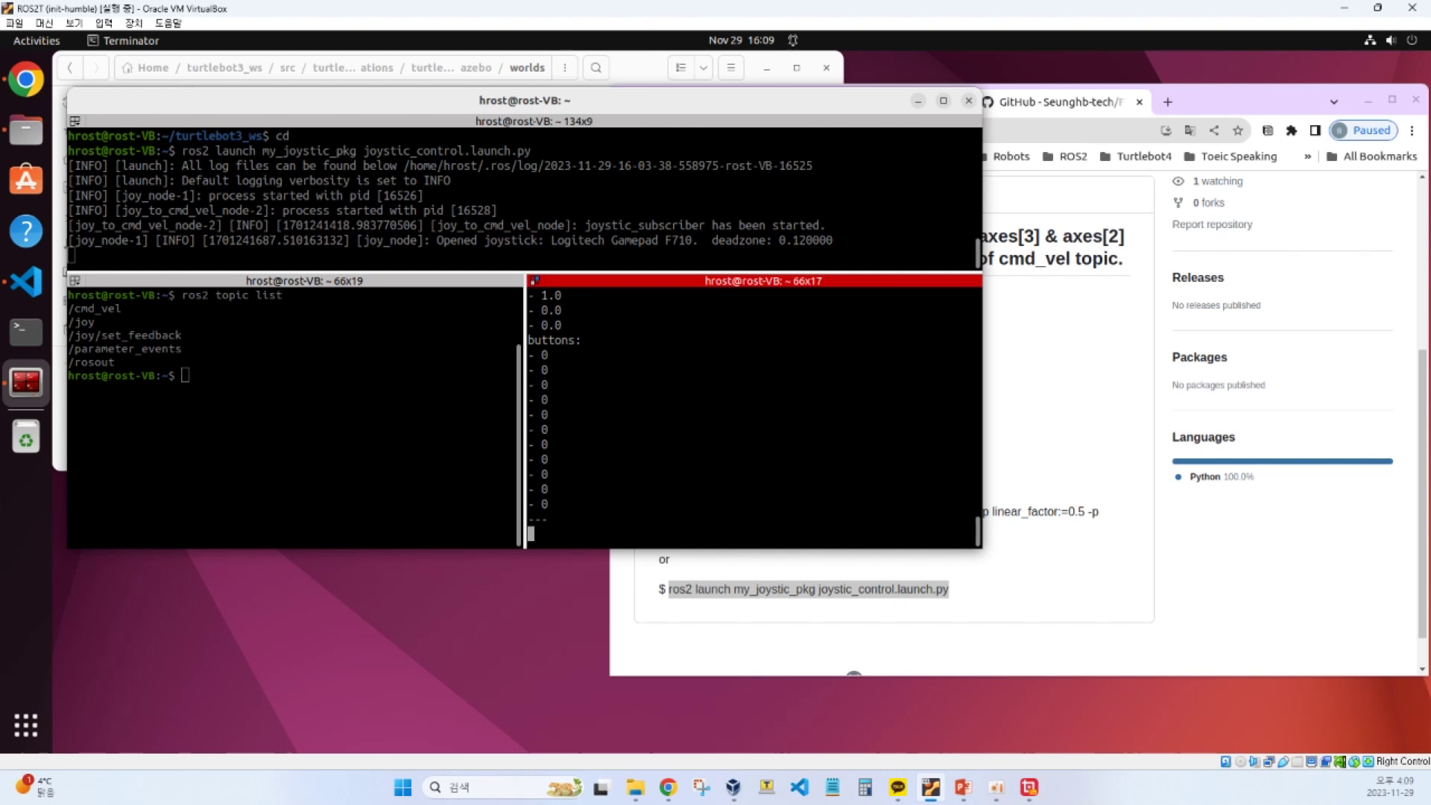
- Attach the second Logitech Cordless RumblePad 2 USB entry to the virtual machine and enlarge the two lower terminal panes
click(134, 23)
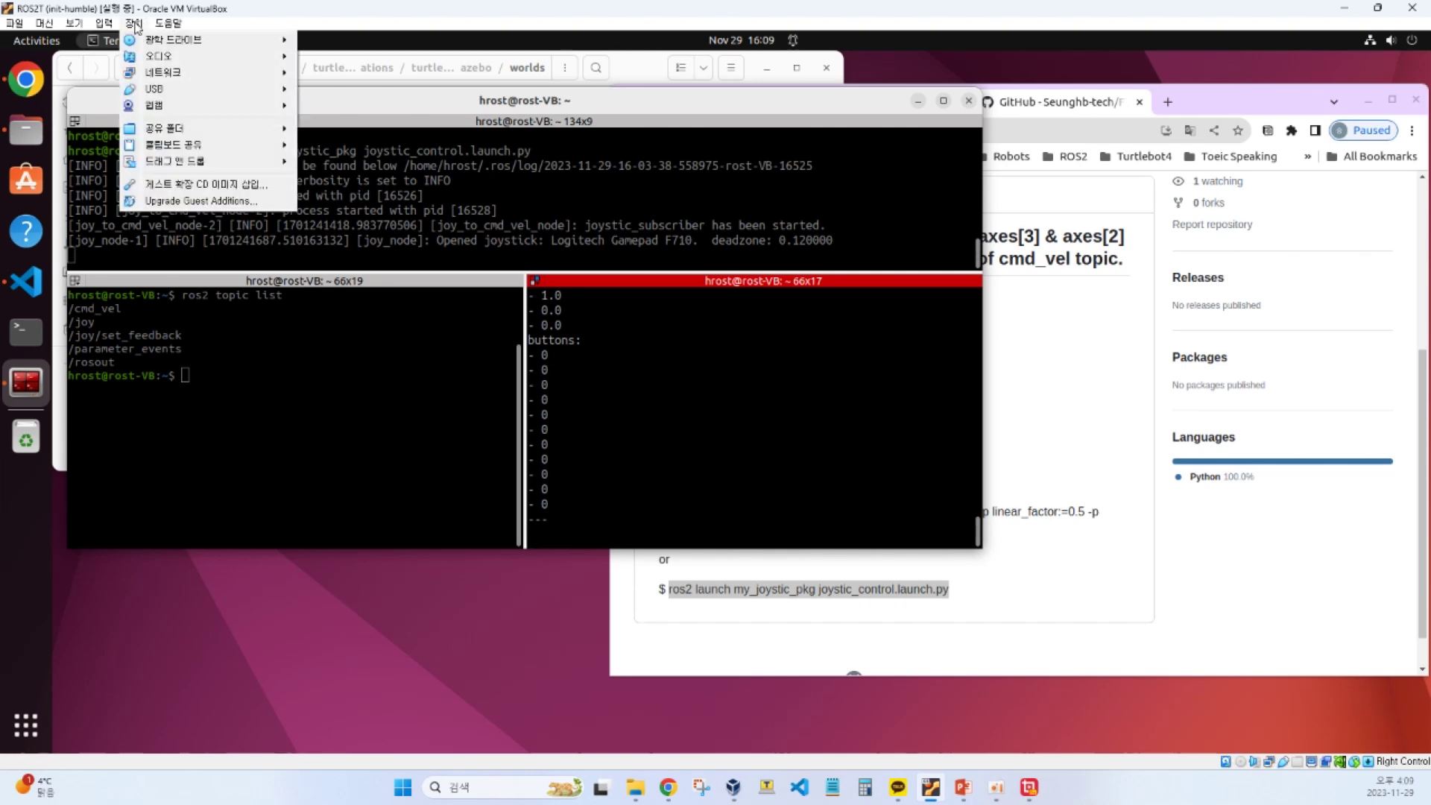
mouse_move(169, 93)
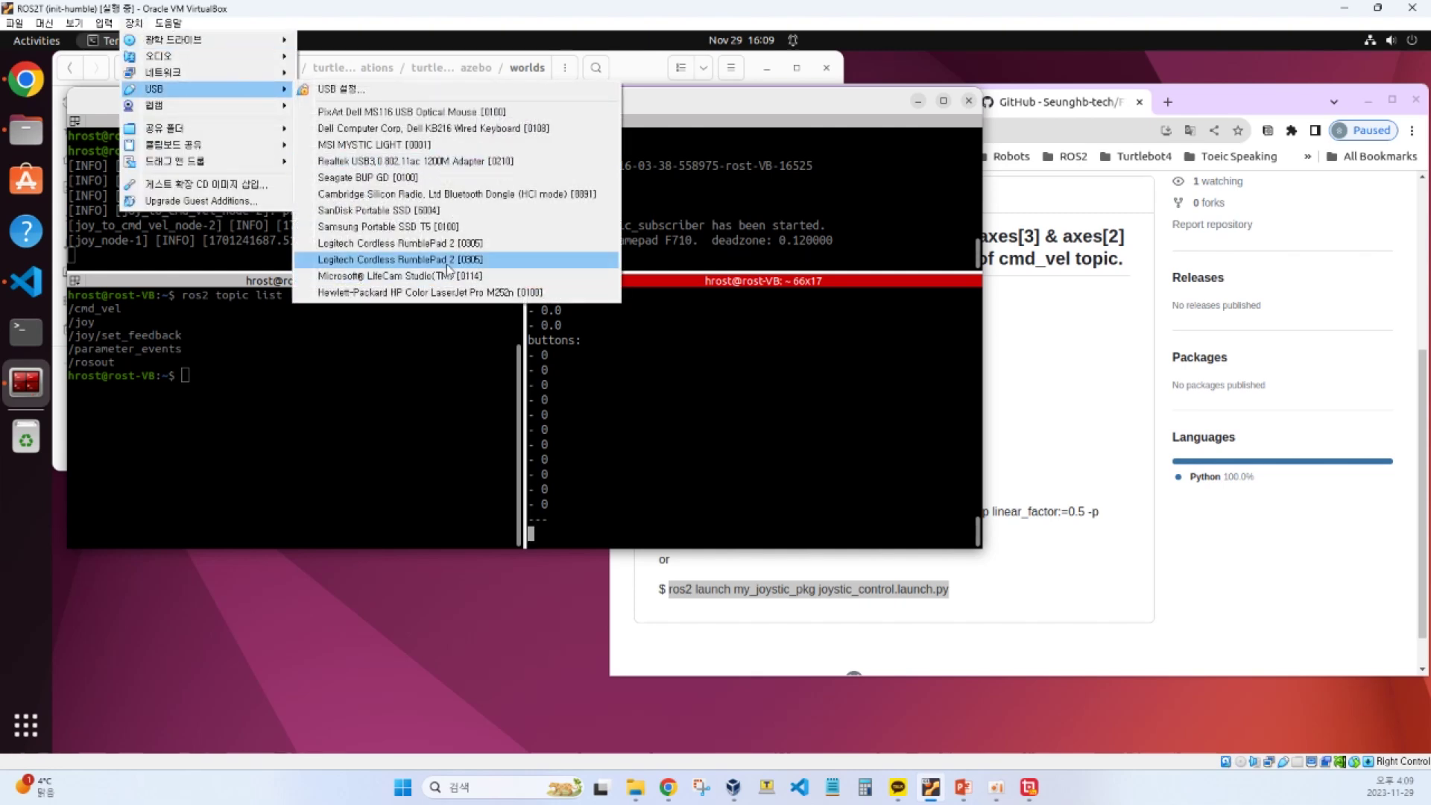
mouse_move(475, 262)
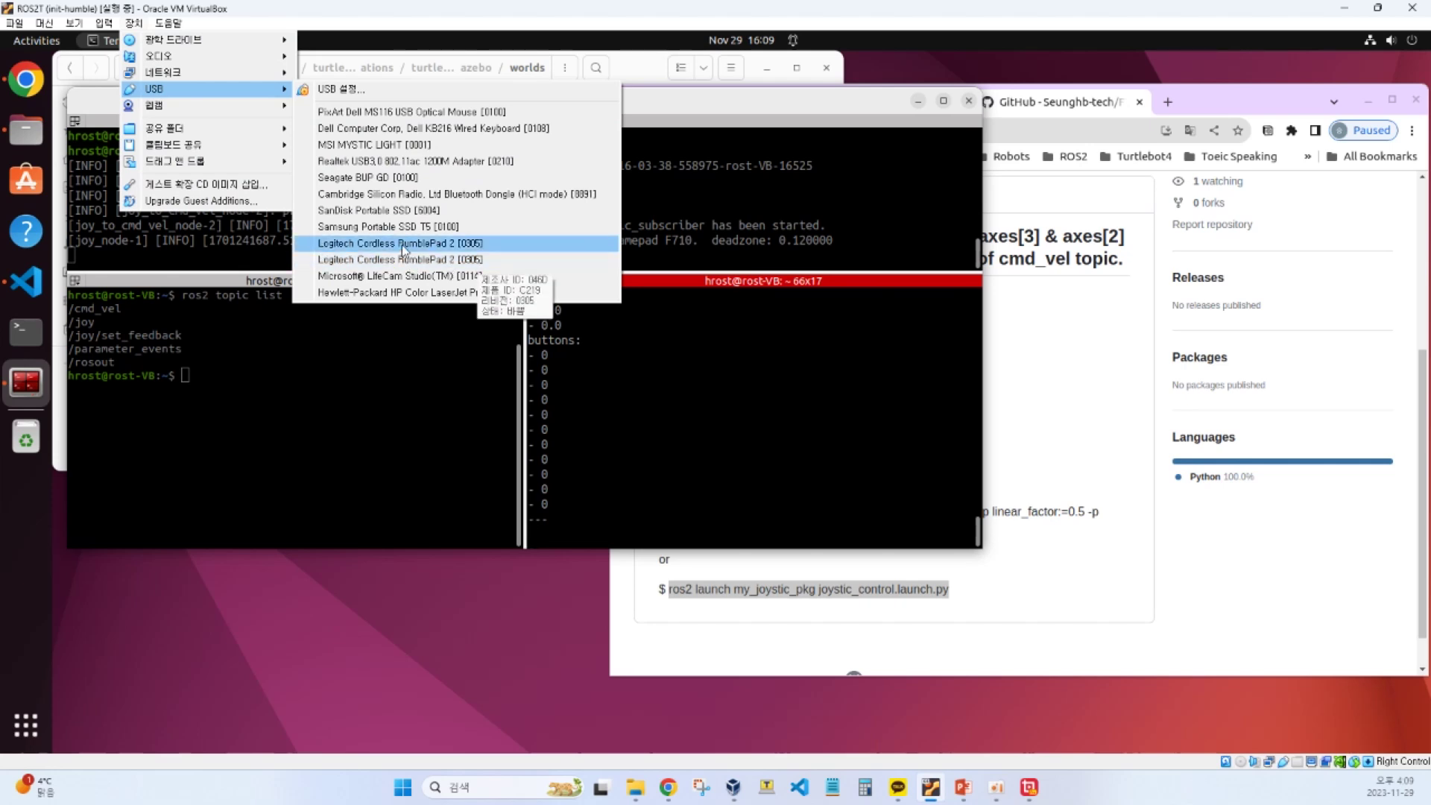
click(400, 260)
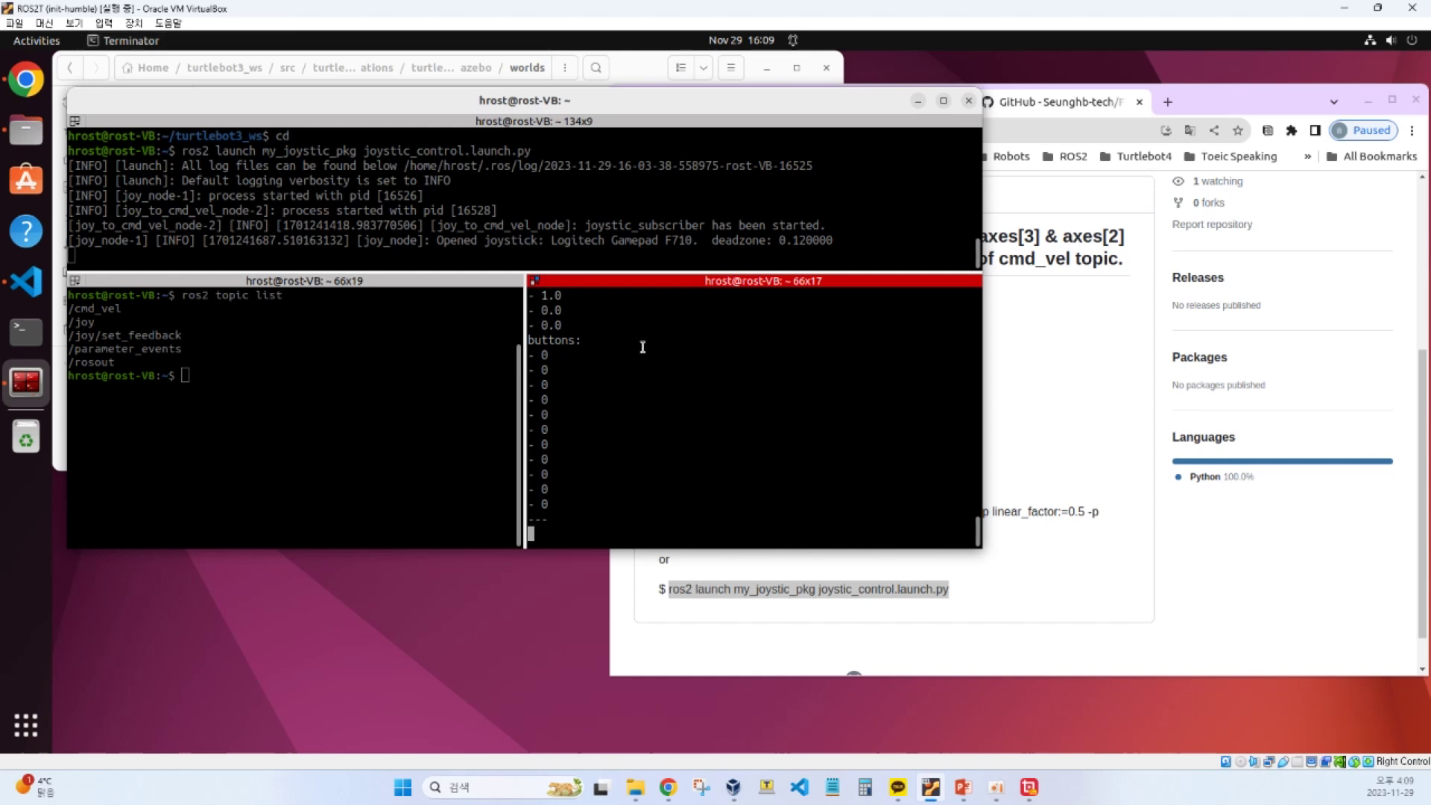
drag(659, 272, 670, 245)
scroll(656, 344, up, 2)
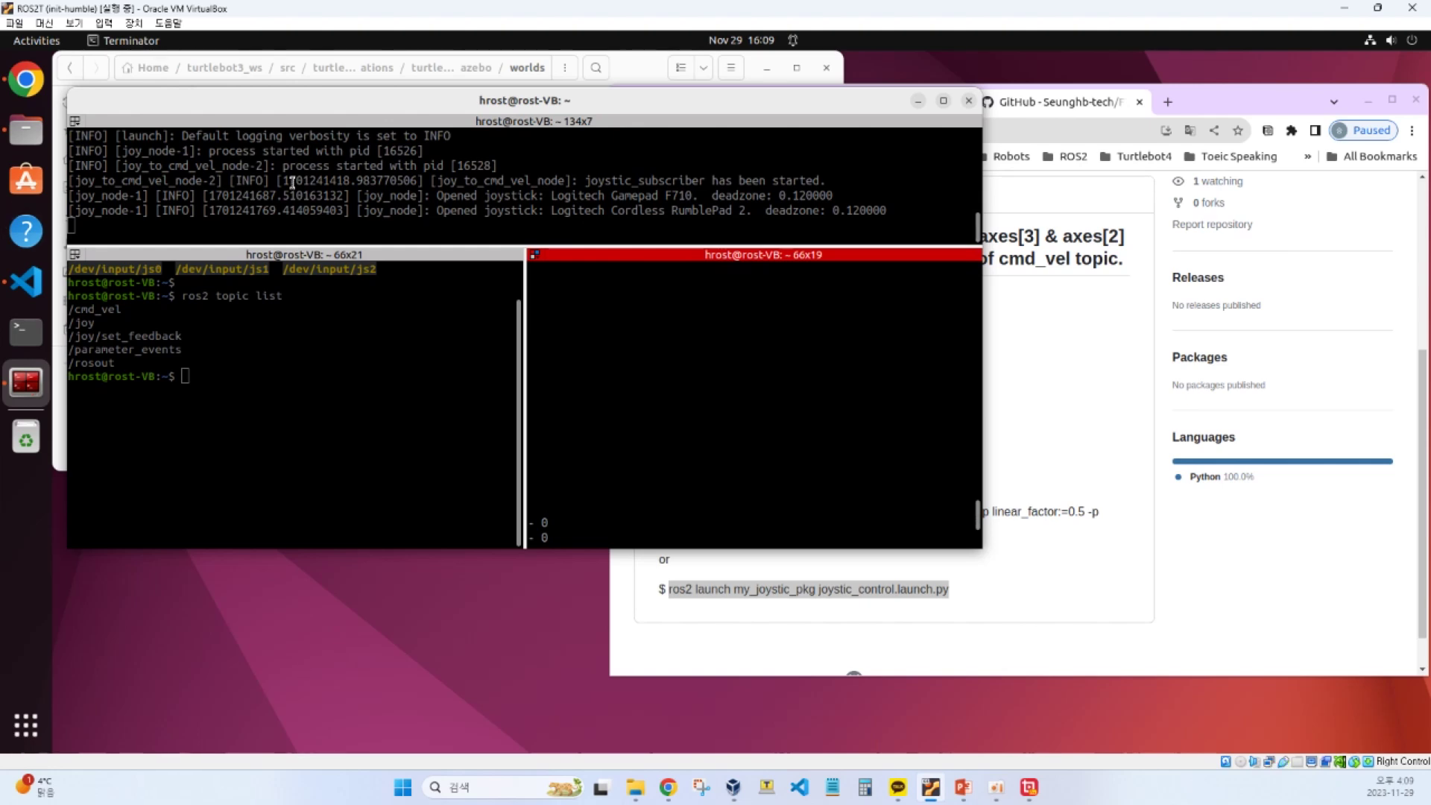
- Check which gamepad is attached among the virtual machine's USB devices, and list the /dev/input/js* devices again
click(132, 25)
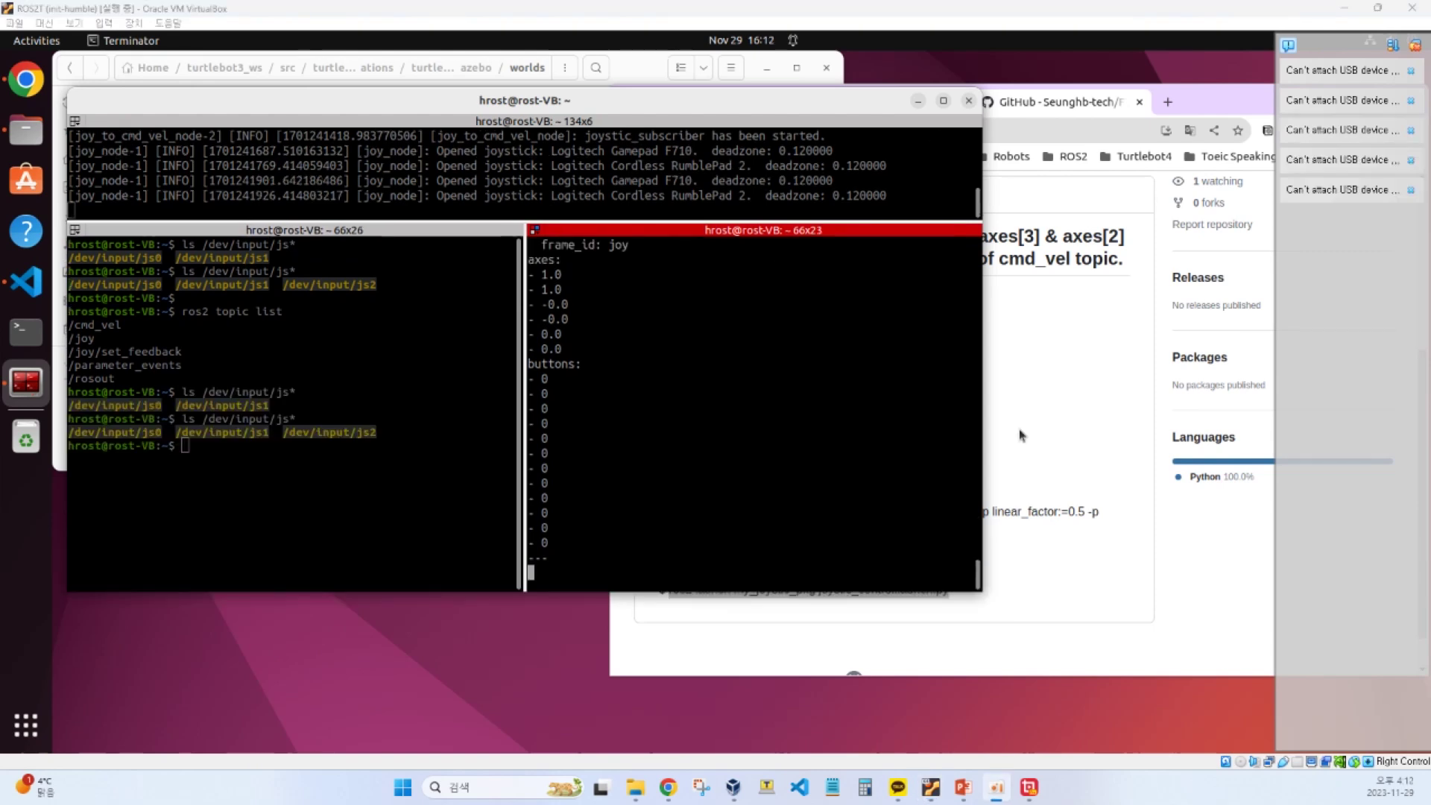
click(197, 218)
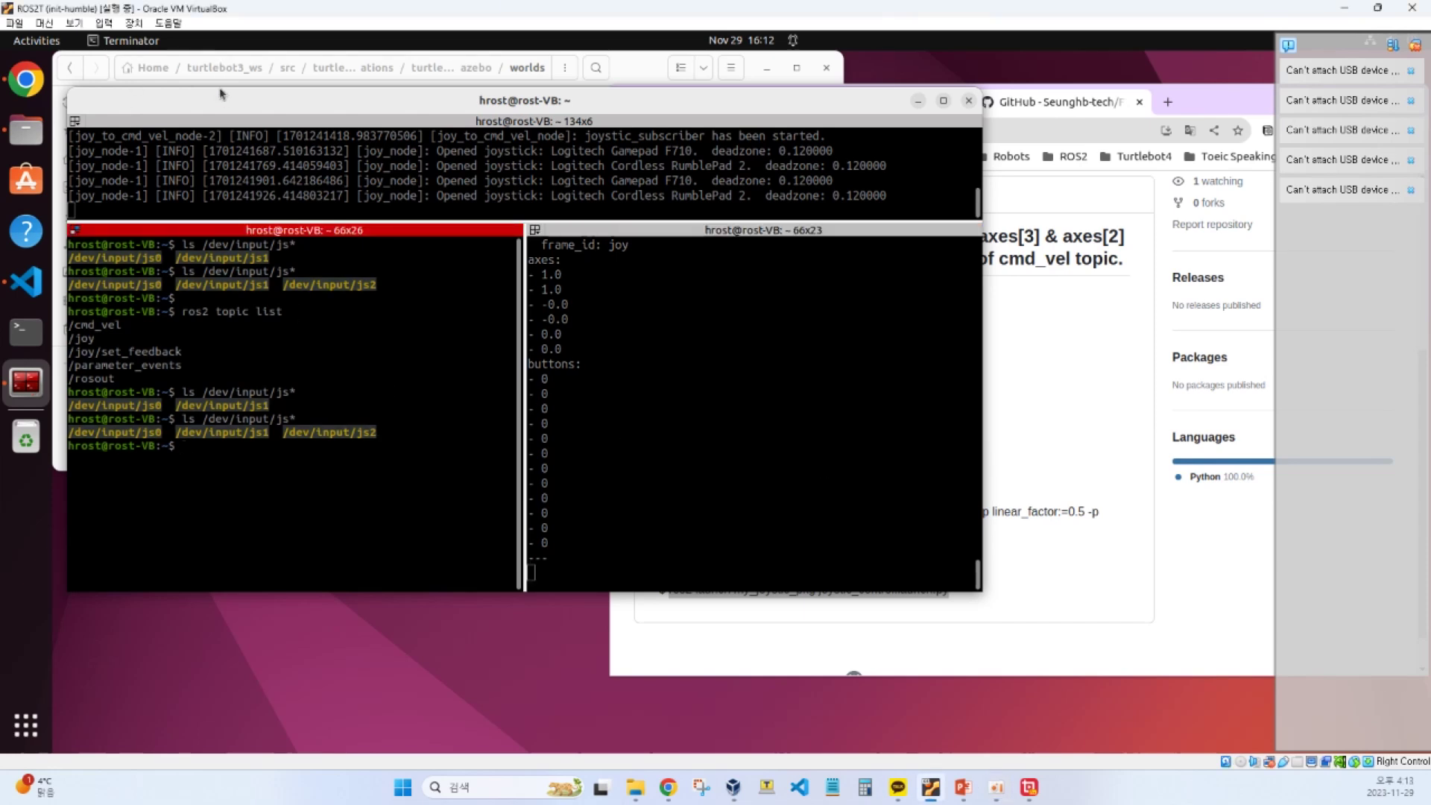
click(139, 27)
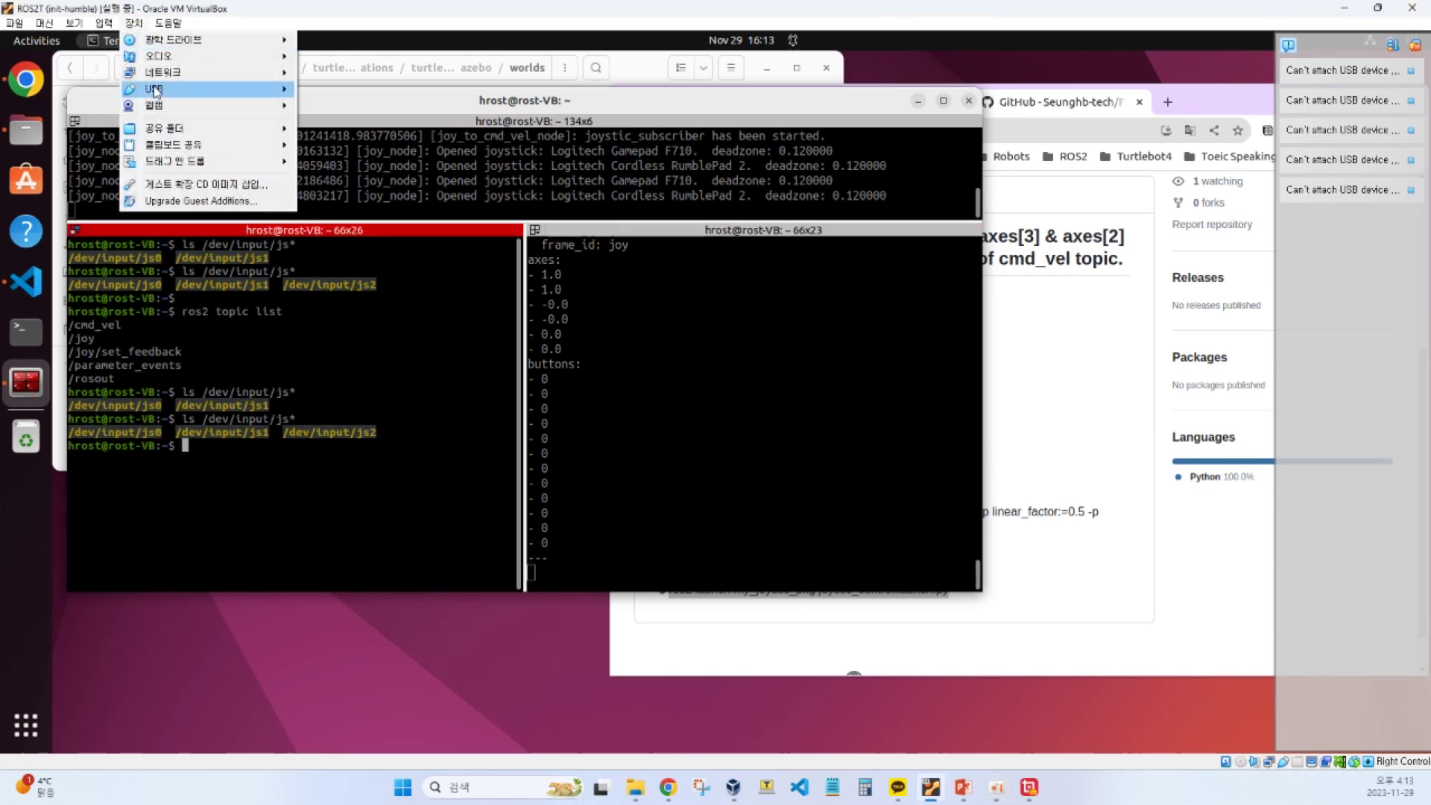
mouse_move(154, 89)
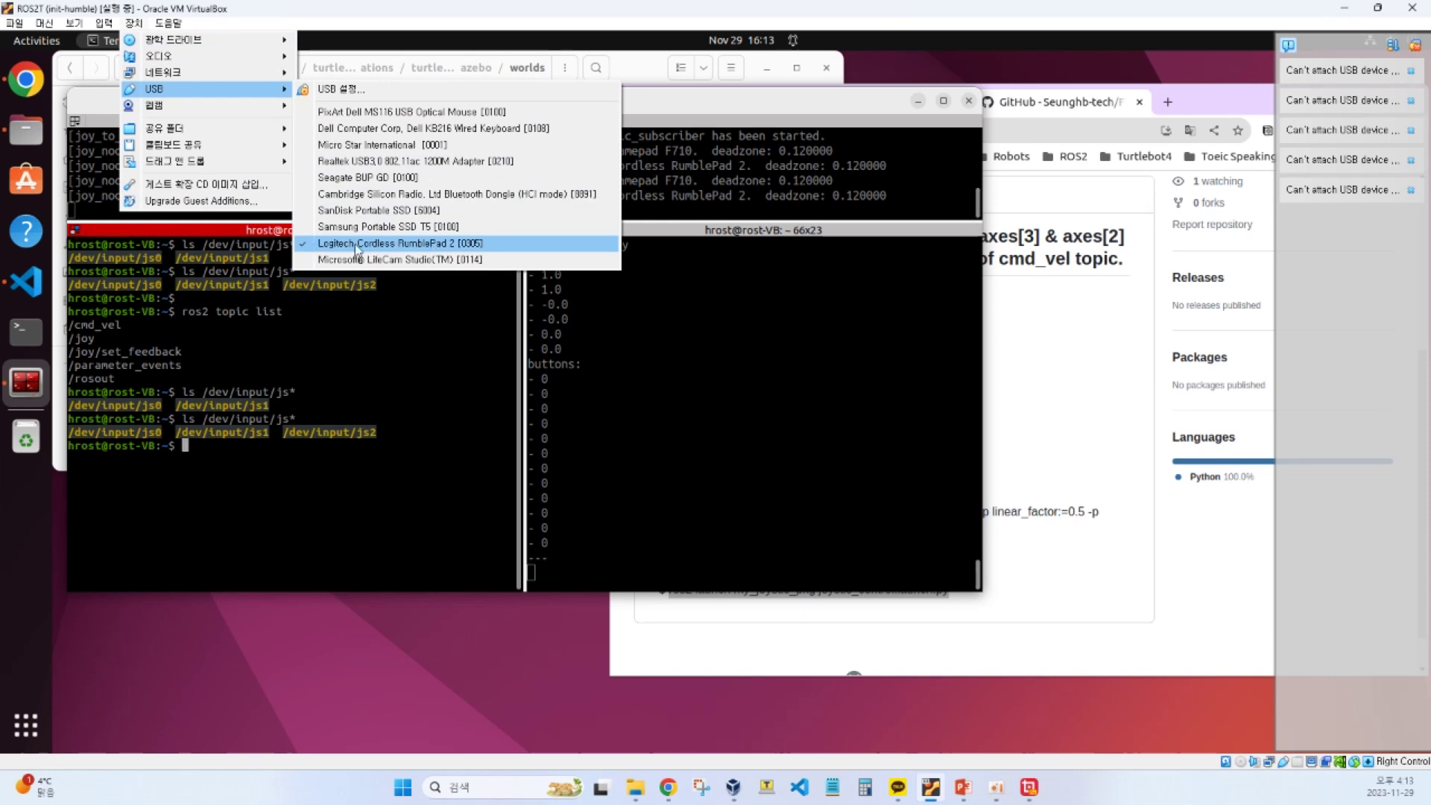
click(368, 514)
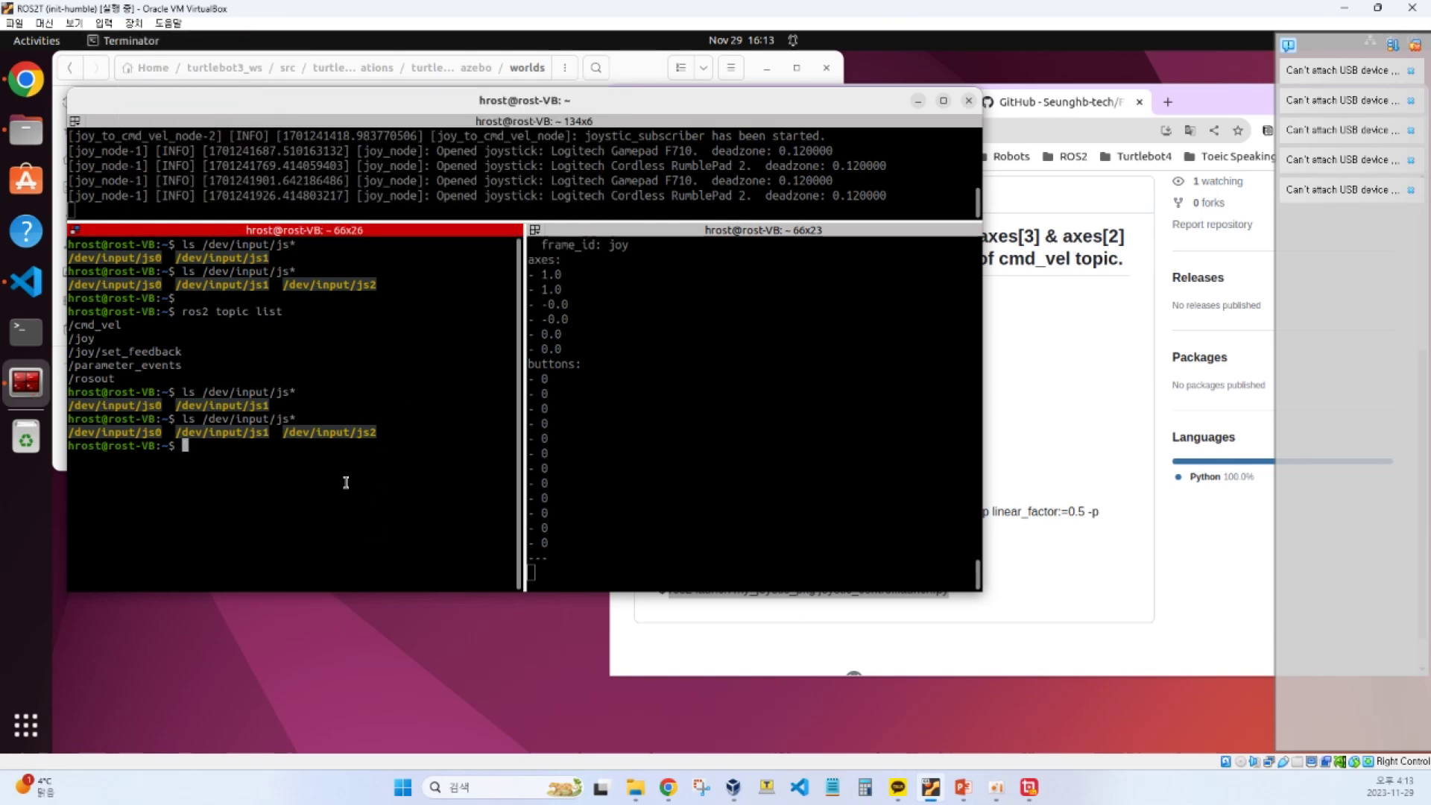
key(Up)
key(Return)
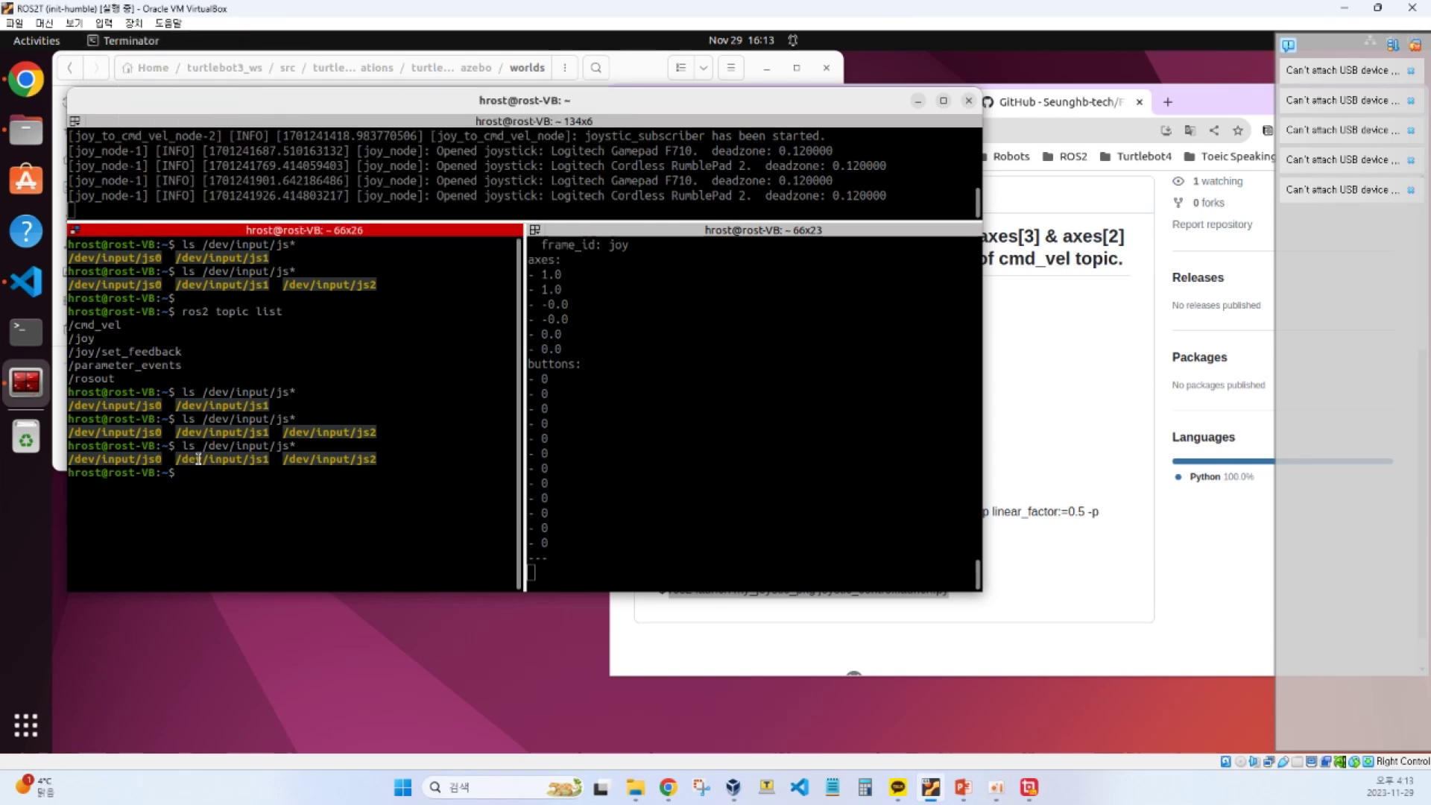
- Stop the running /joy echo, clear its pane and run ros2 topic echo /joy again
click(790, 415)
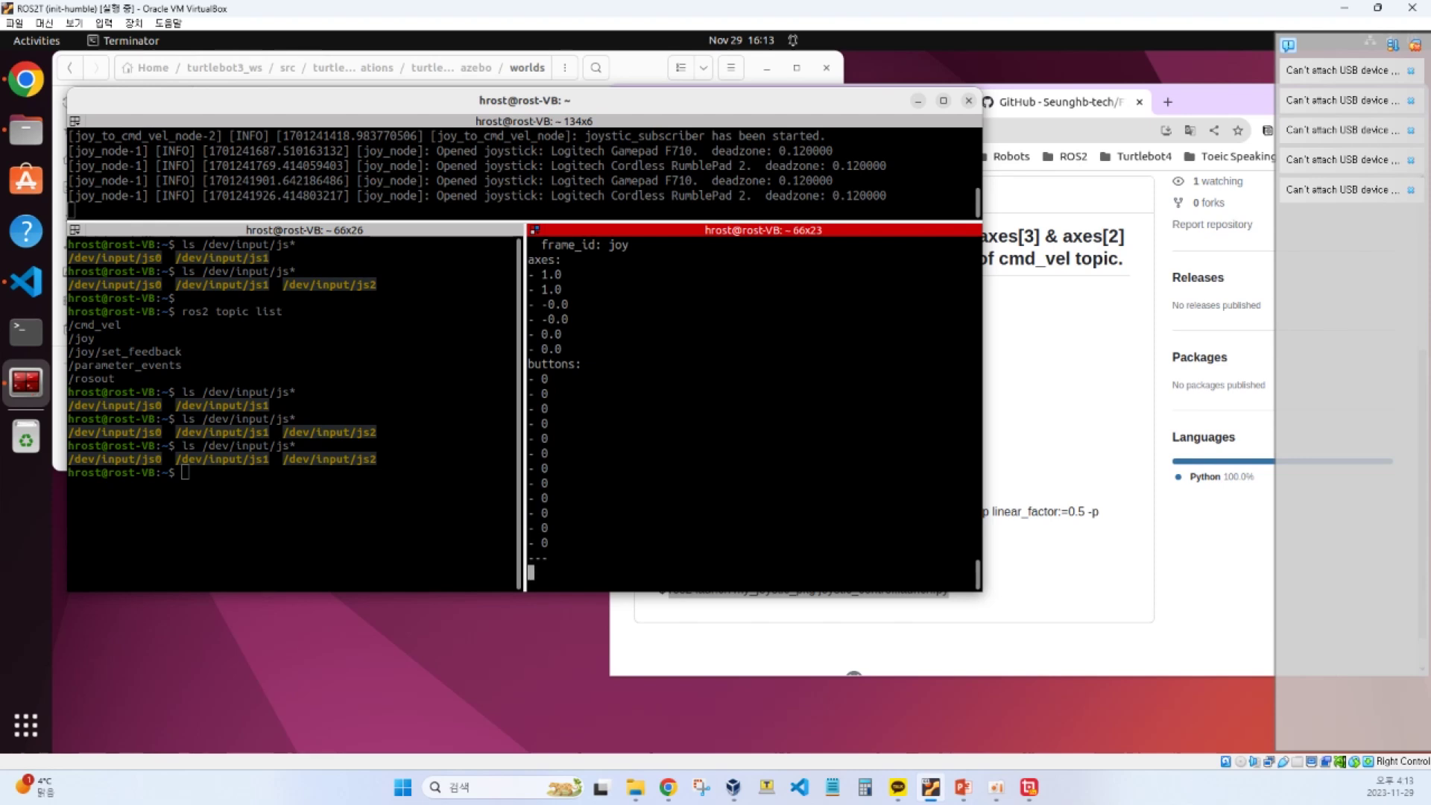
key(ctrl+c)
key(ctrl+l)
key(Up)
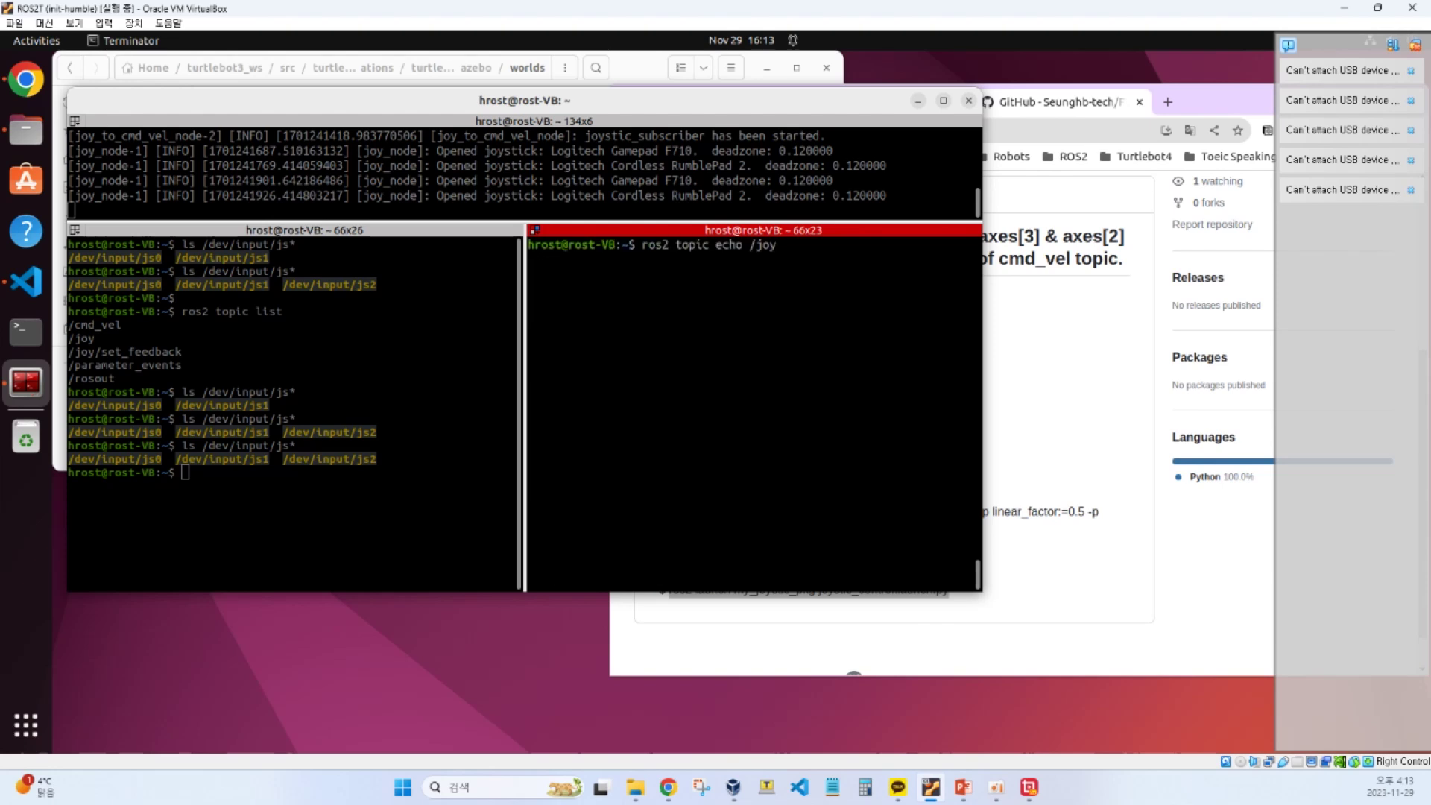
key(Return)
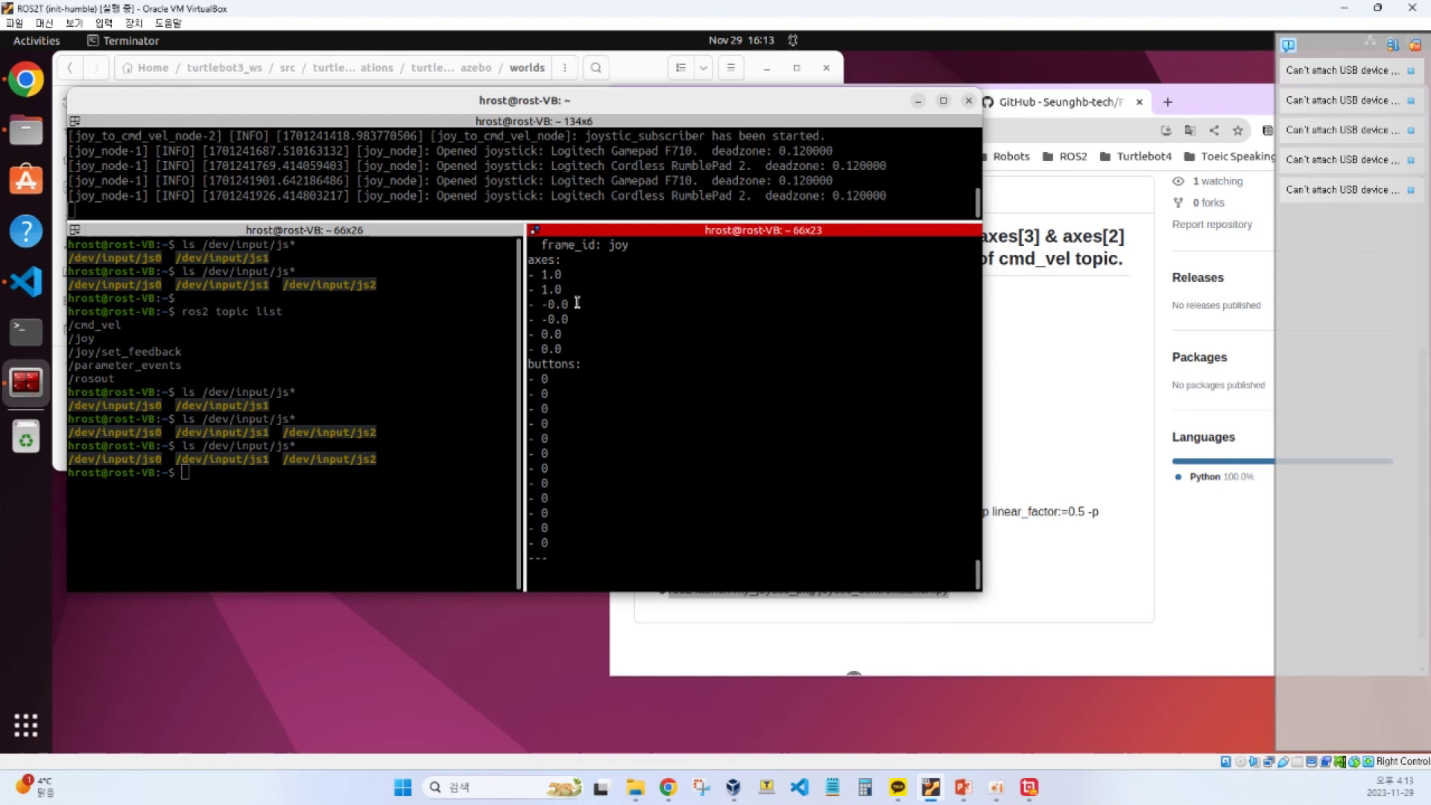
- Clear the pane used for listing devices and run ros2 topic echo /cmd_vel in it
click(323, 502)
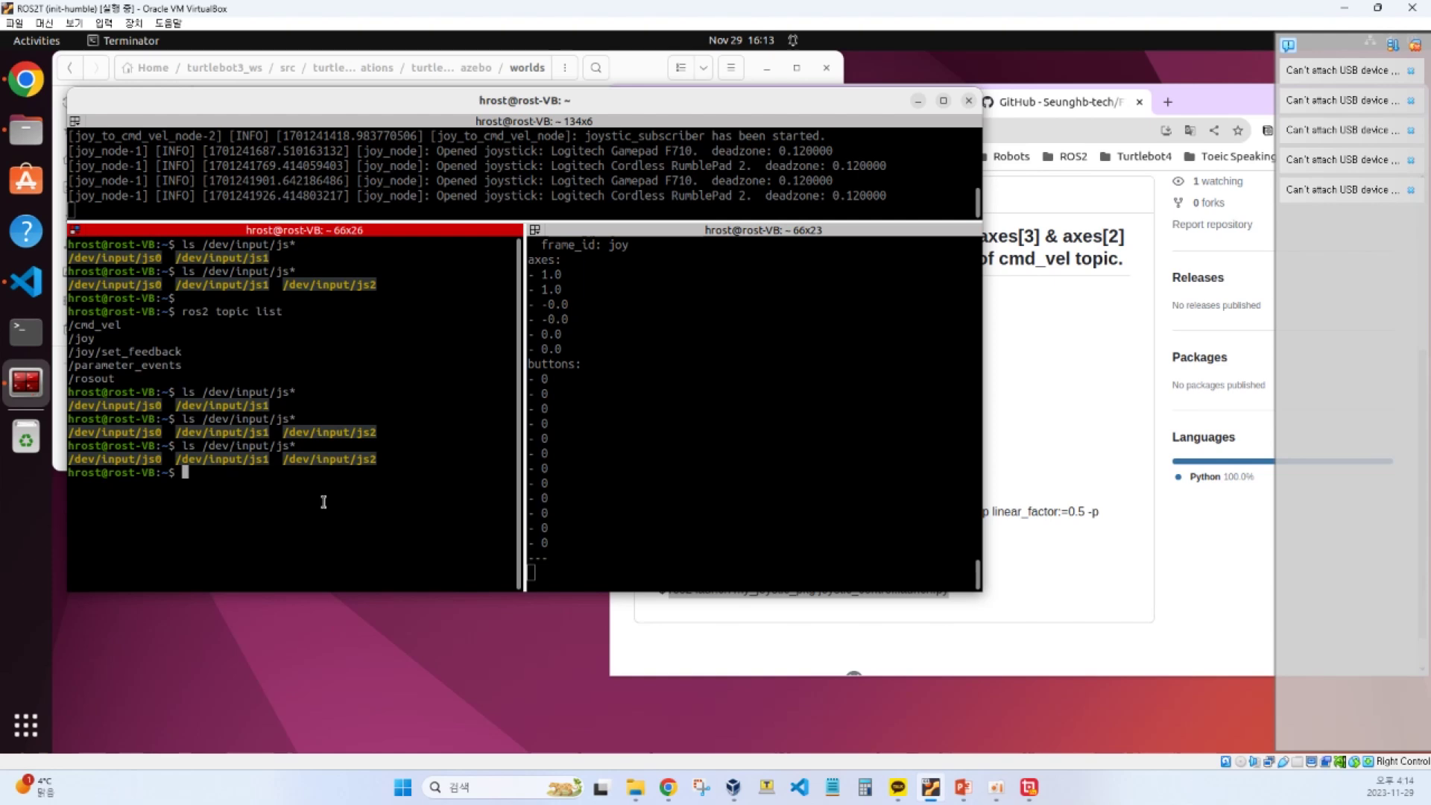
key(ctrl+l)
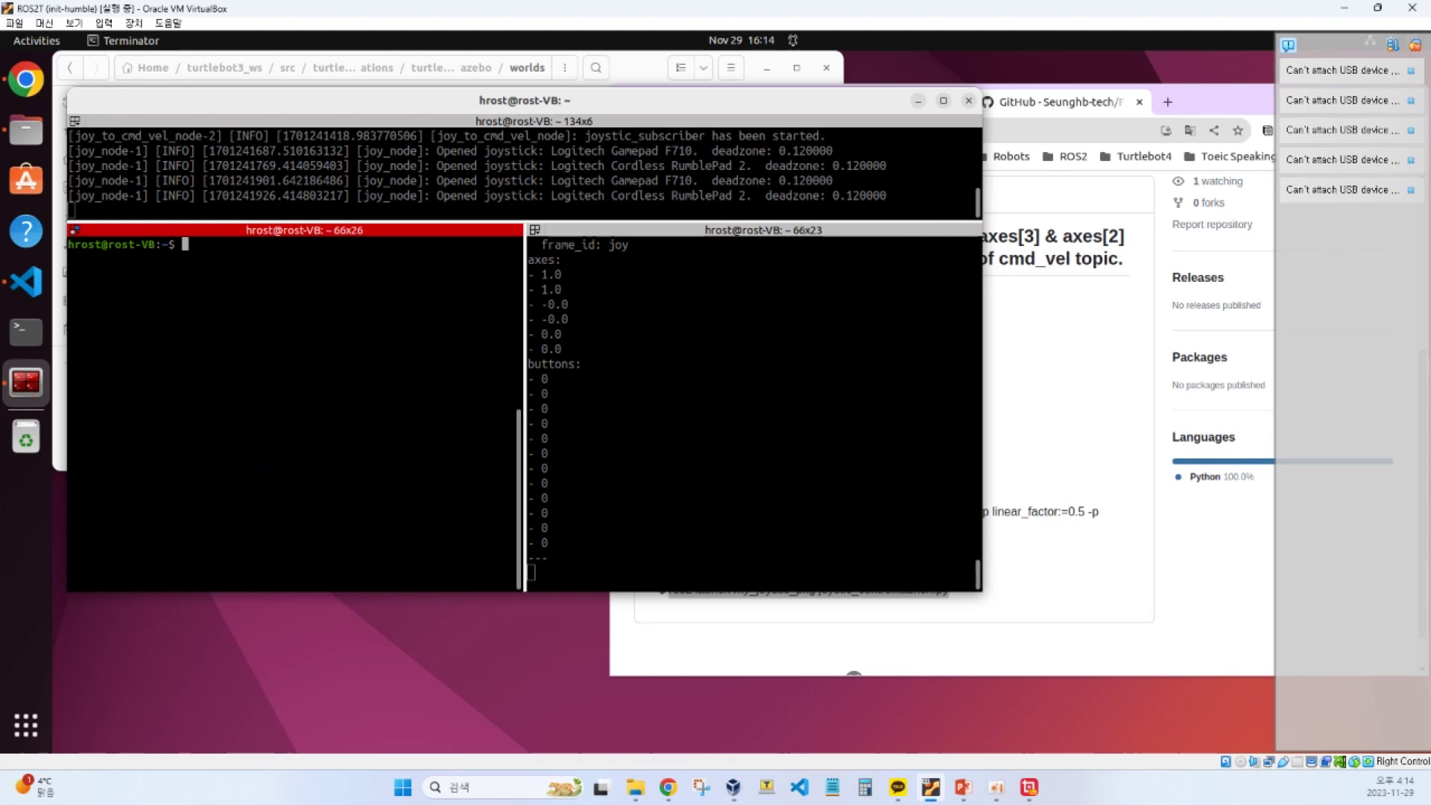
text(ros2)
text(topic echo /cmd)
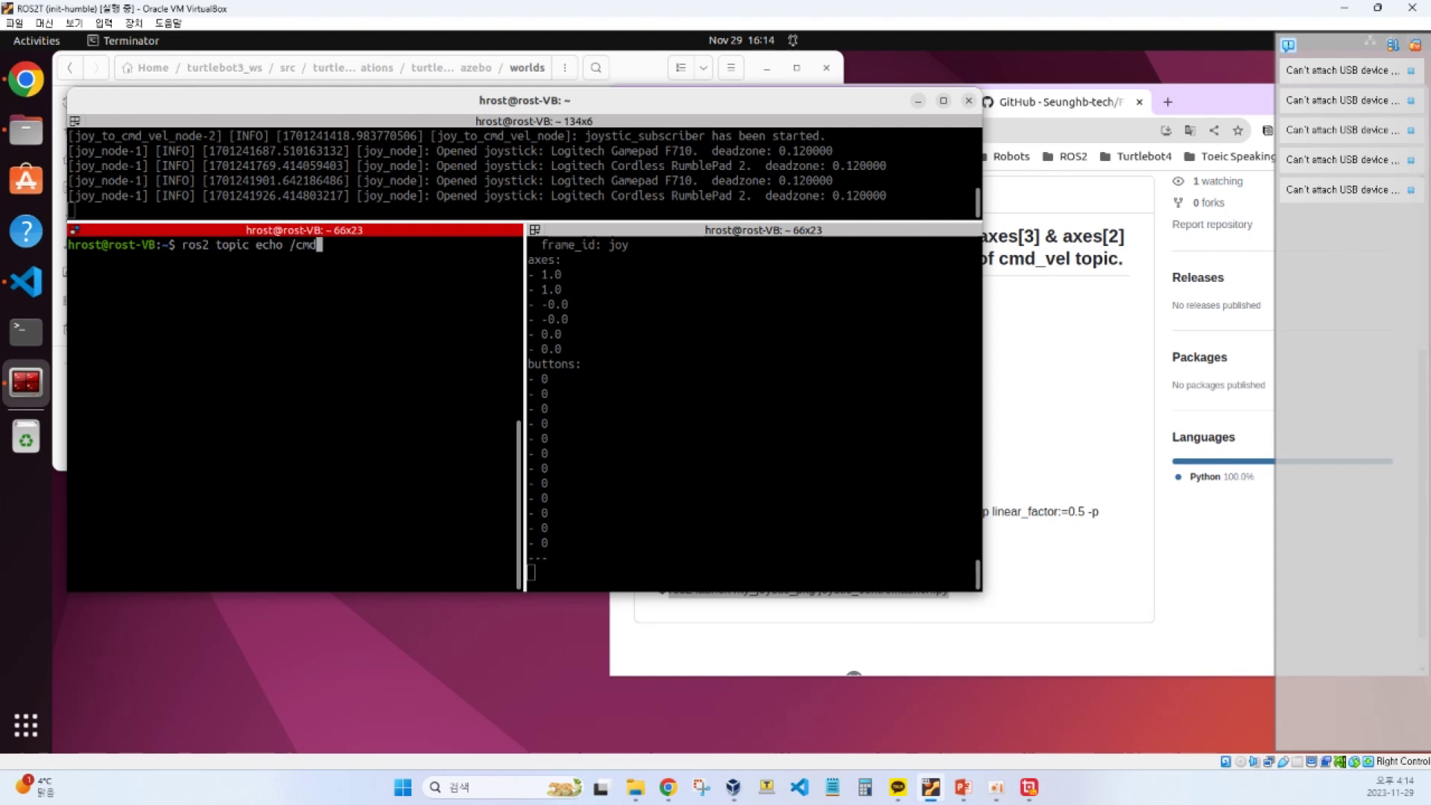
text(_vel)
key(Return)
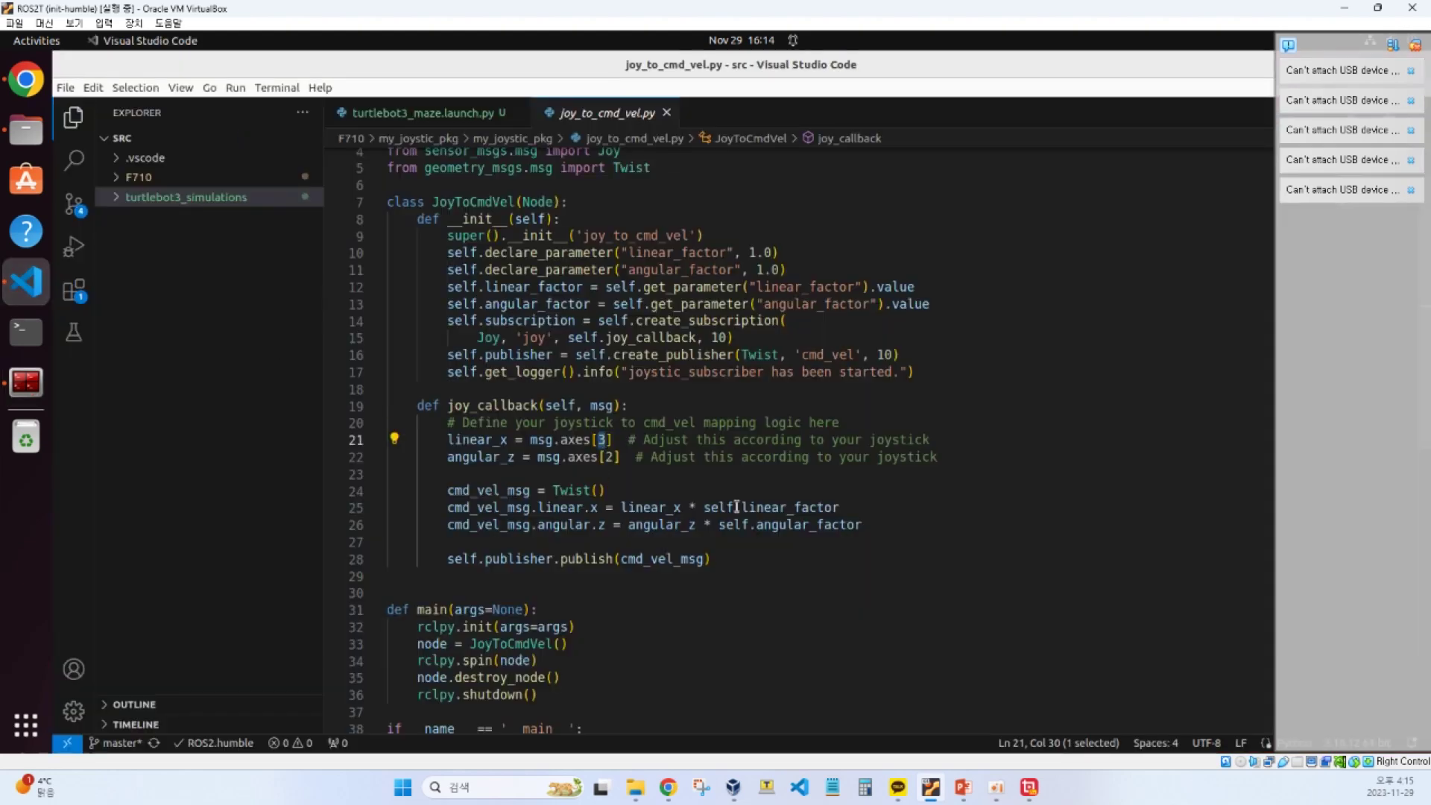
- Open joystic_control.launch.py from the launch folder of F710/my_joystic_pkg
click(117, 178)
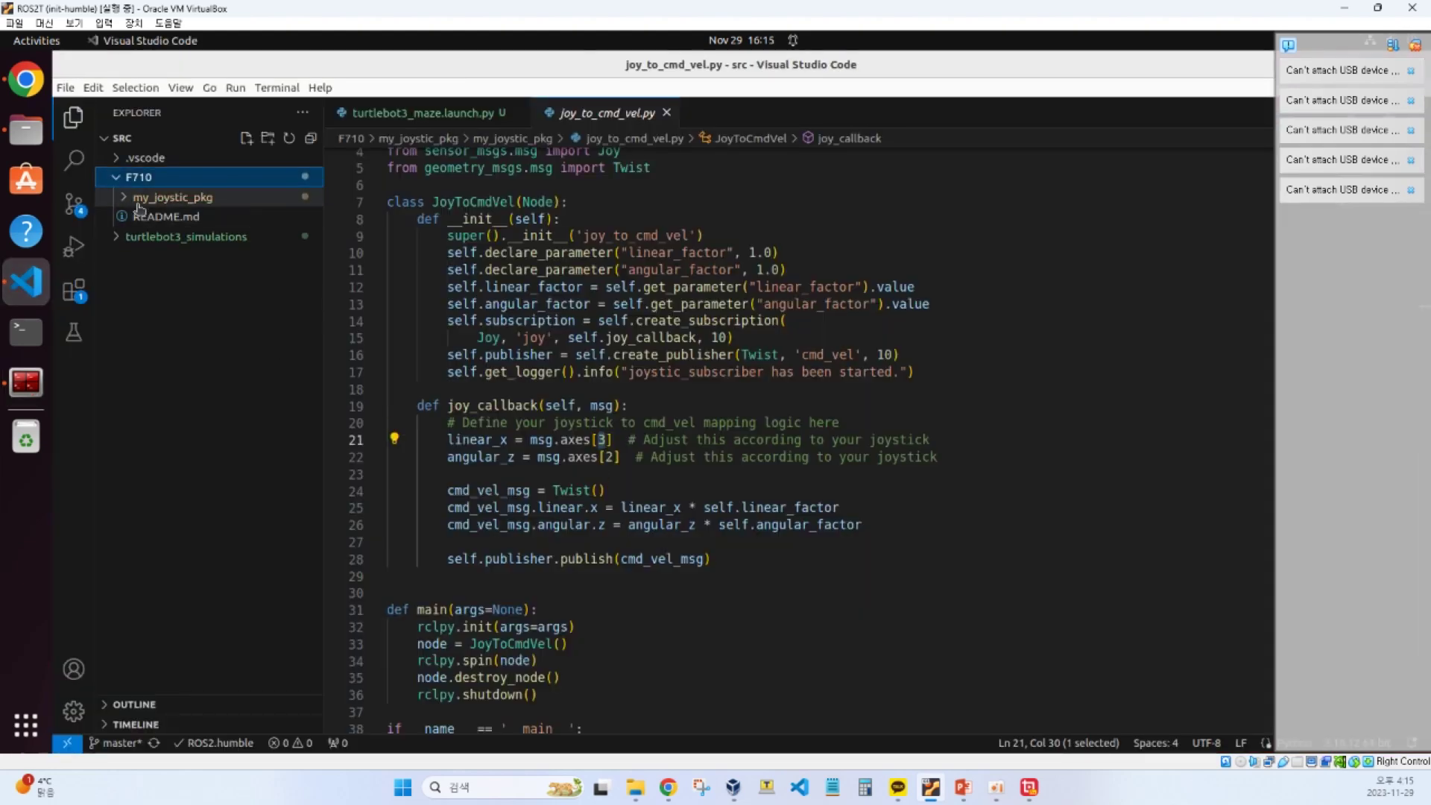
click(135, 198)
click(165, 222)
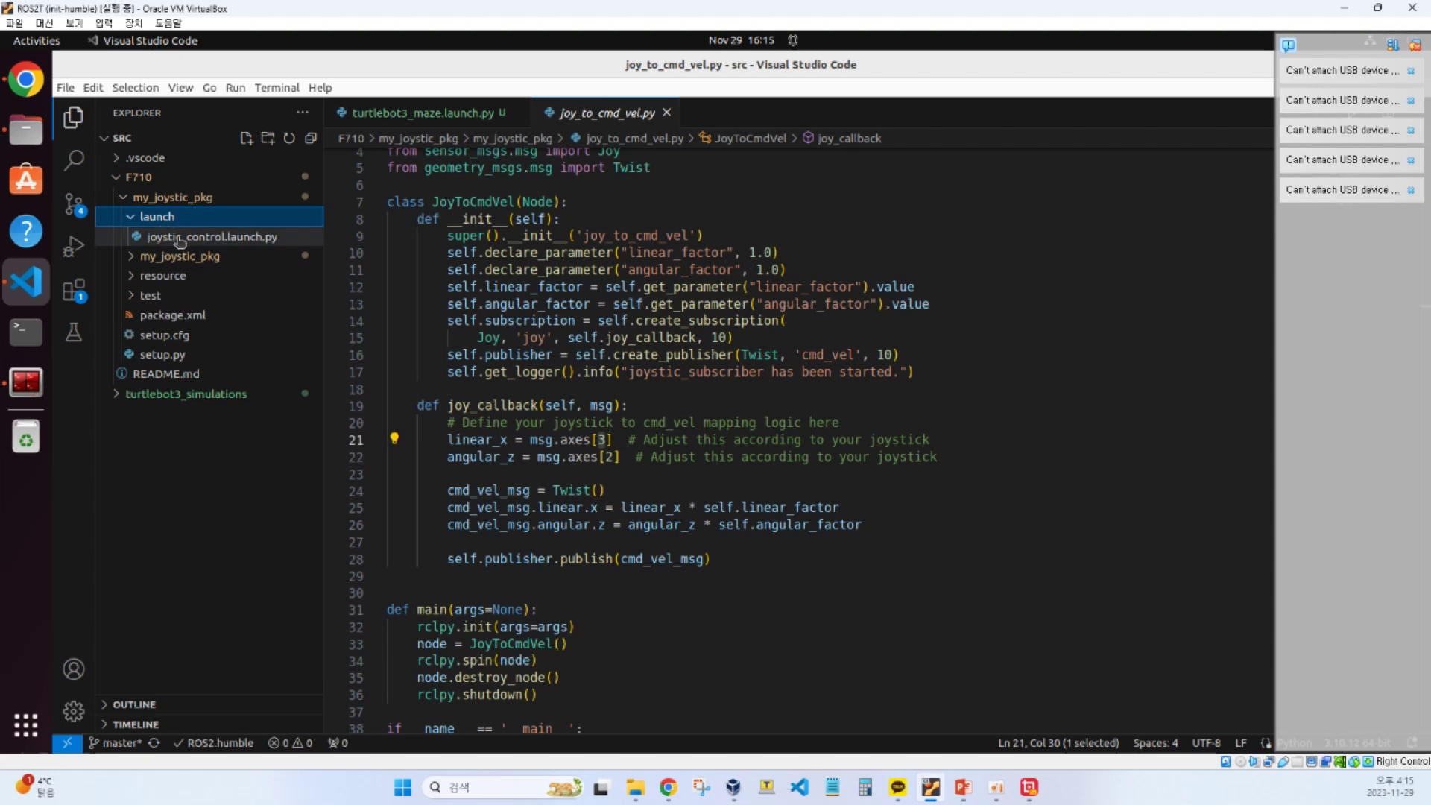
click(186, 237)
- Set both linear_factor and angular_factor to 0.25 in the launch file's node parameters and save the file
drag(642, 365, 675, 381)
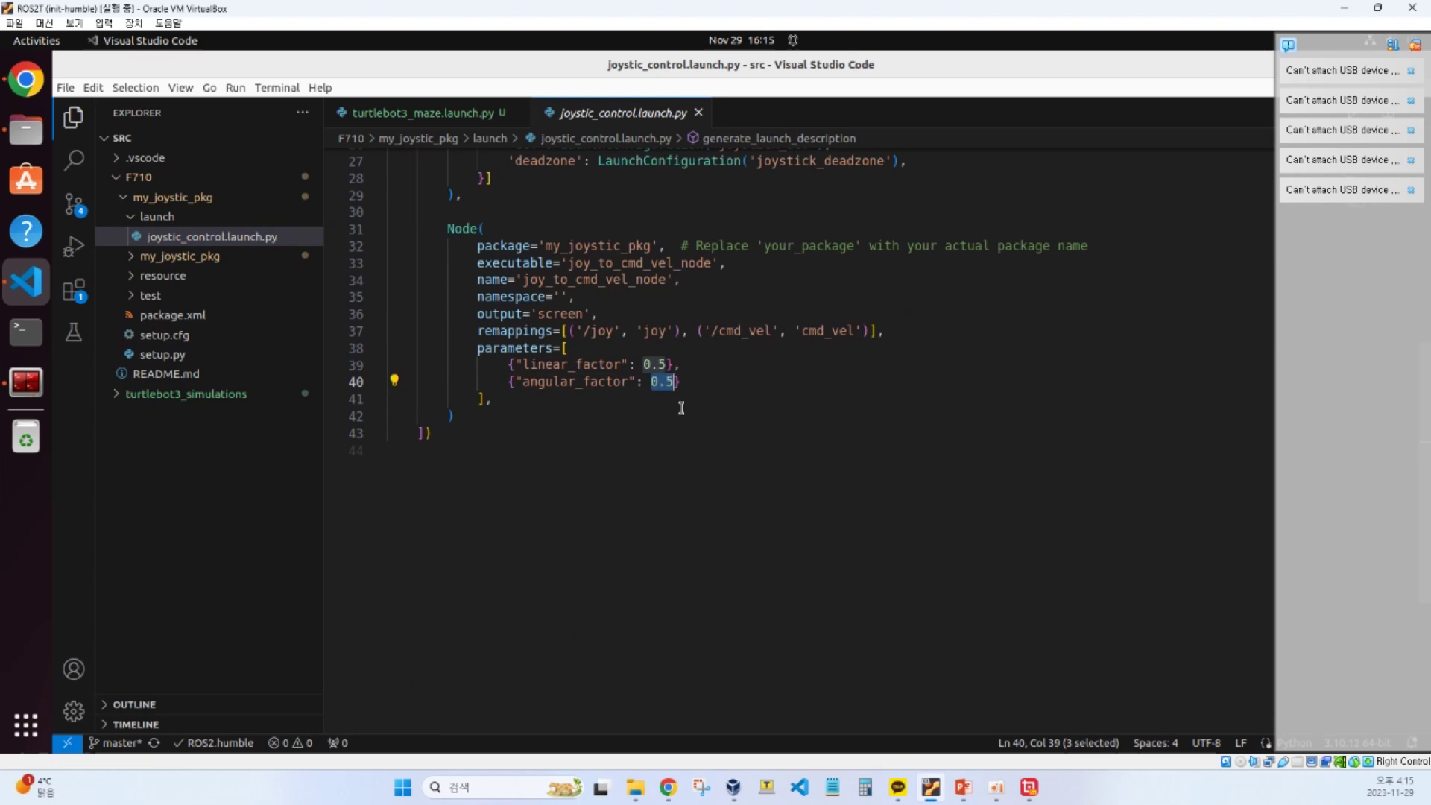
click(658, 365)
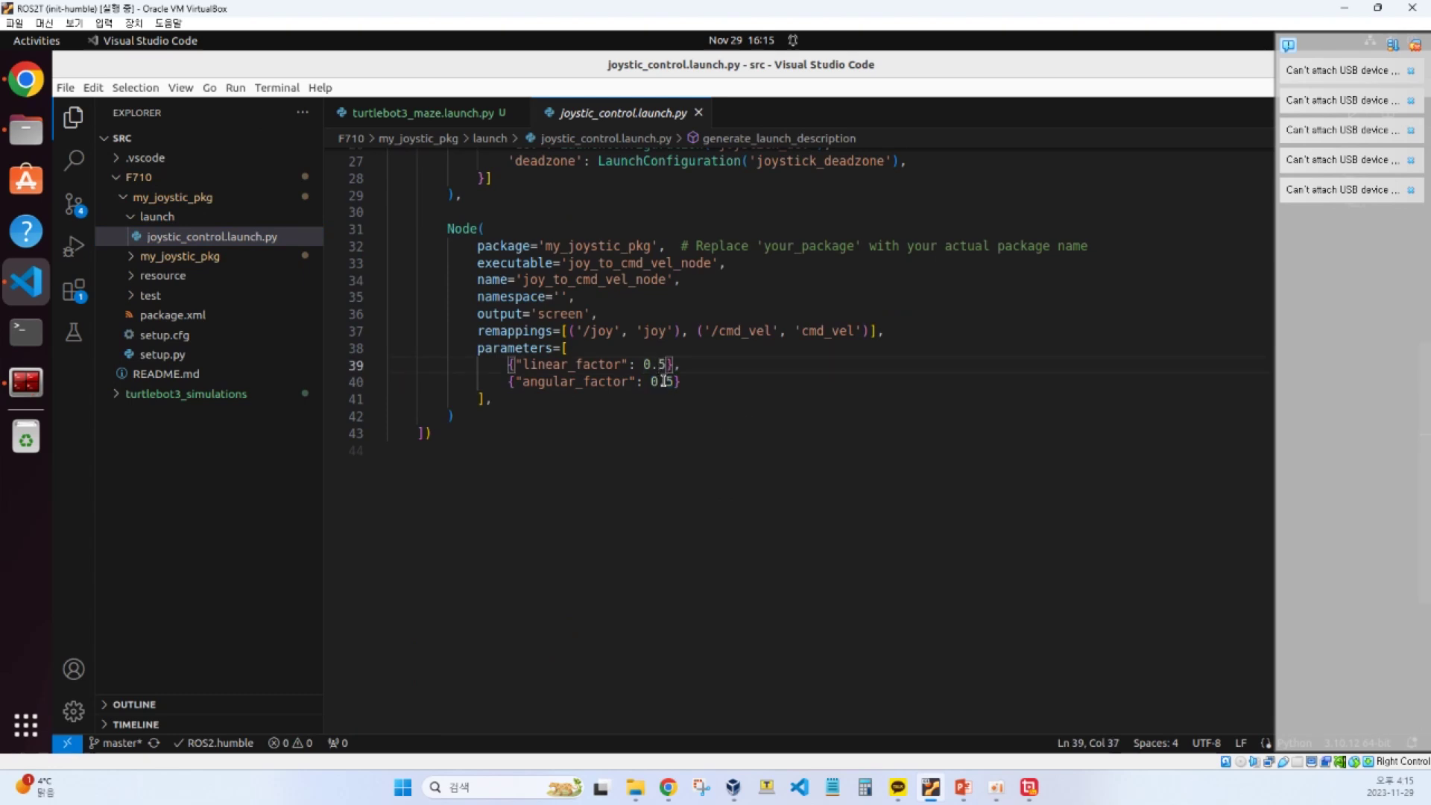
text(2)
click(669, 383)
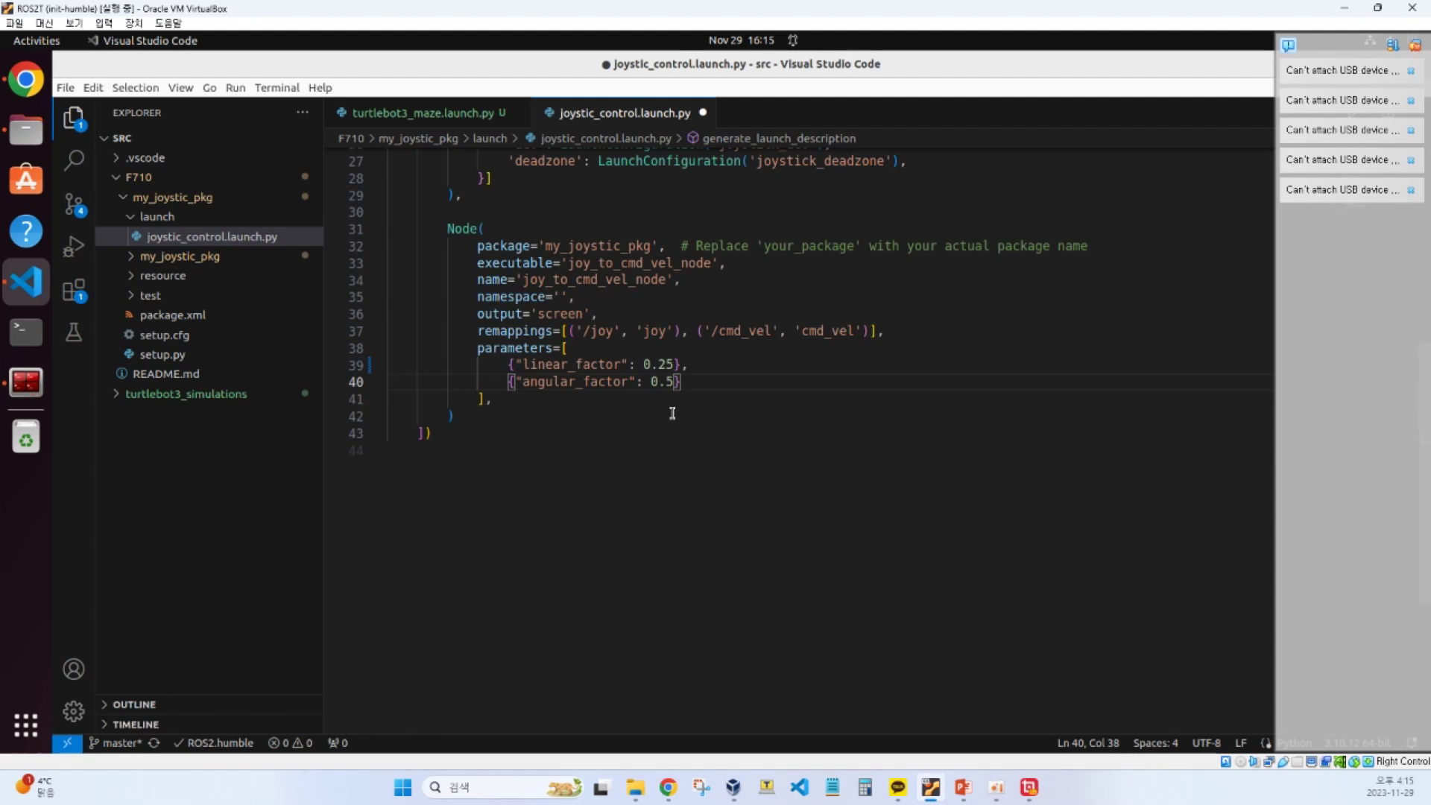
text(2)
click(65, 87)
click(108, 318)
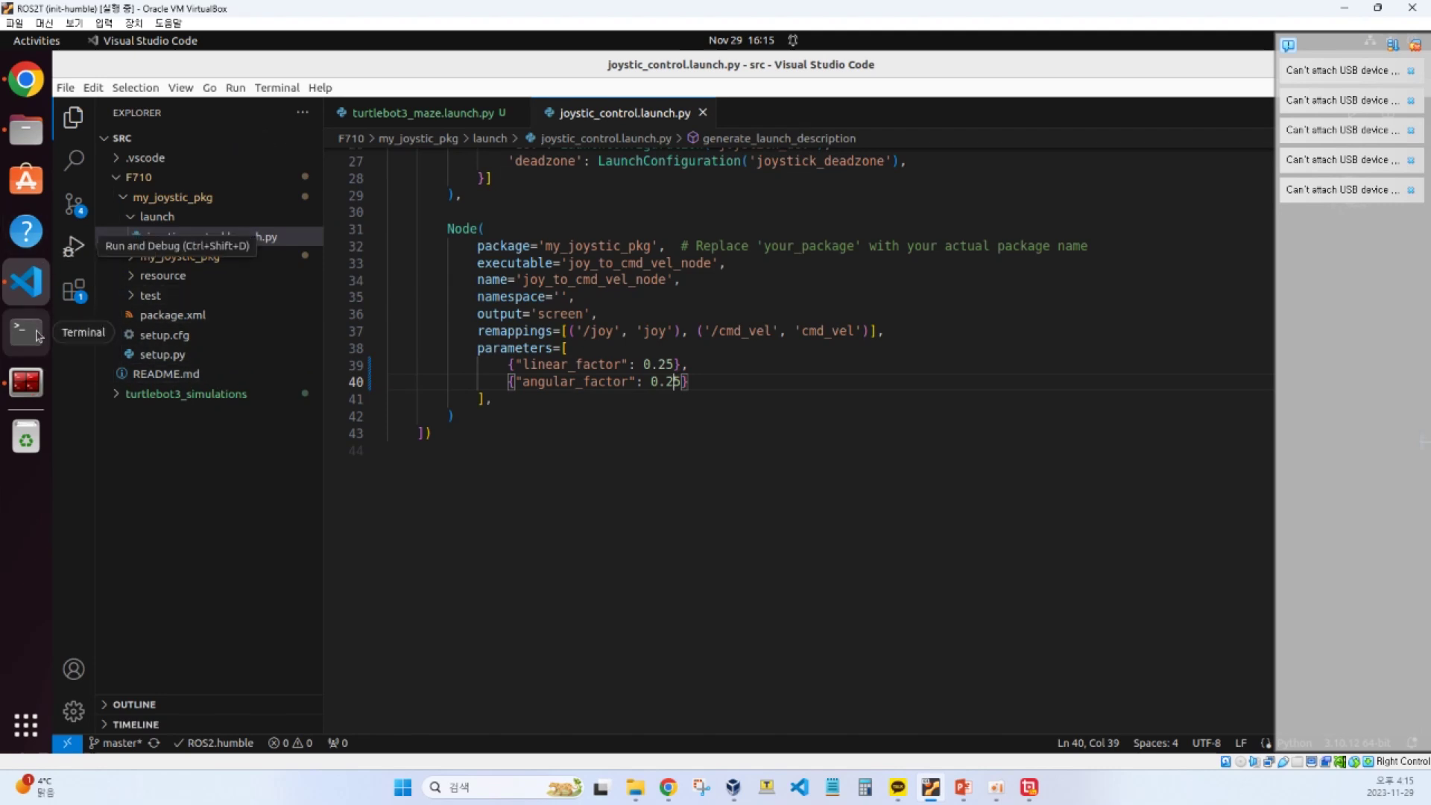
- Switch to Terminator, stop the running joystick launch and clear its pane
click(26, 381)
click(430, 198)
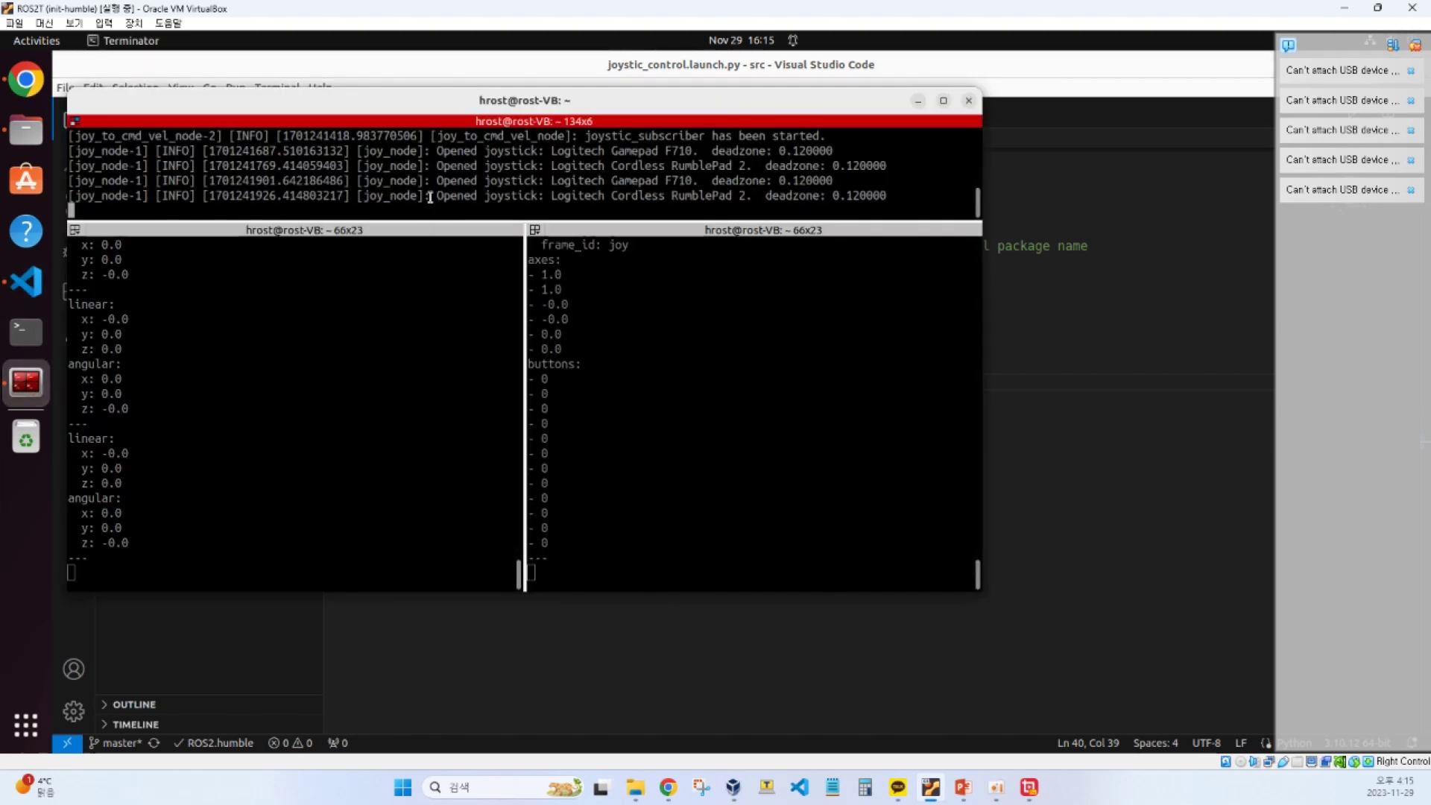
key(ctrl+c)
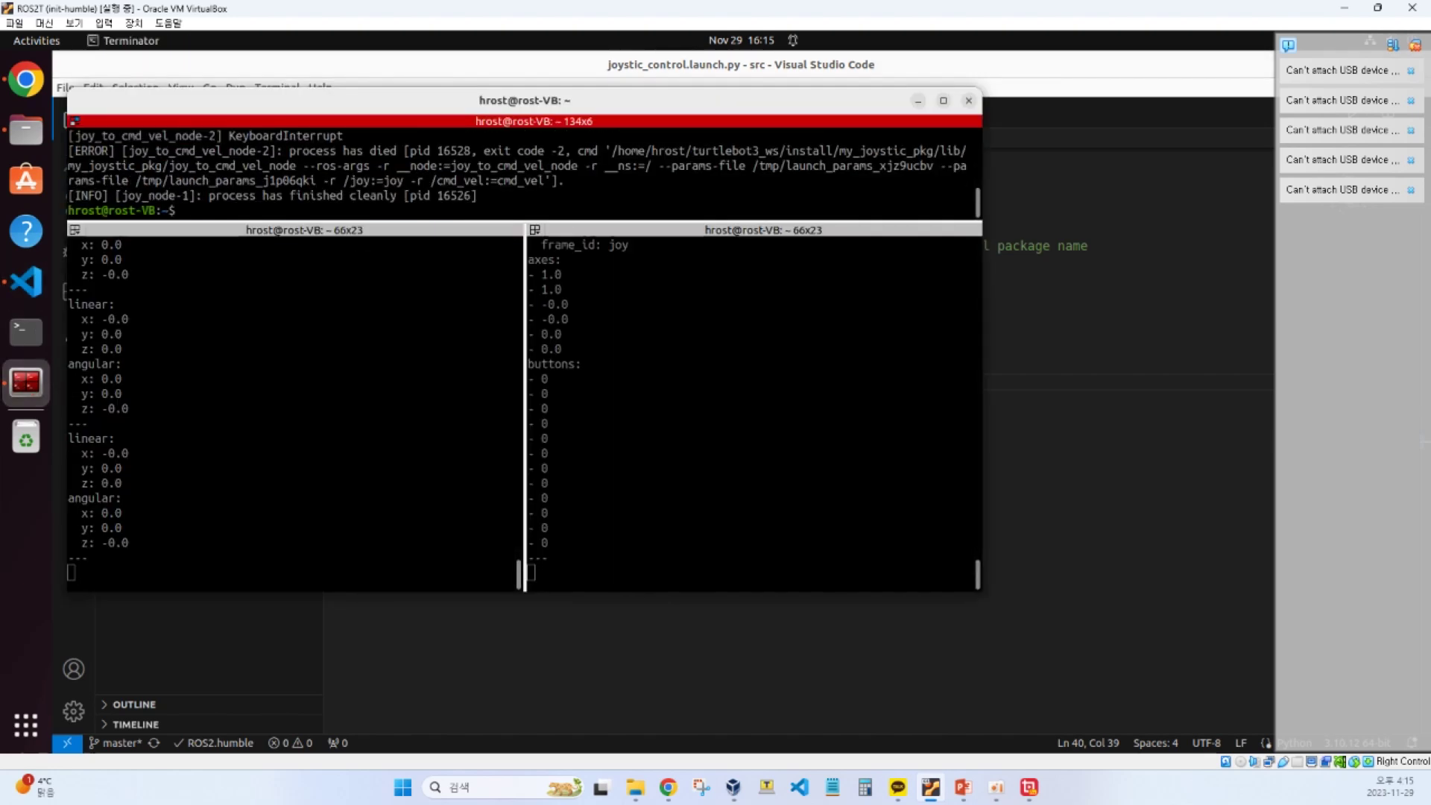
key(ctrl+l)
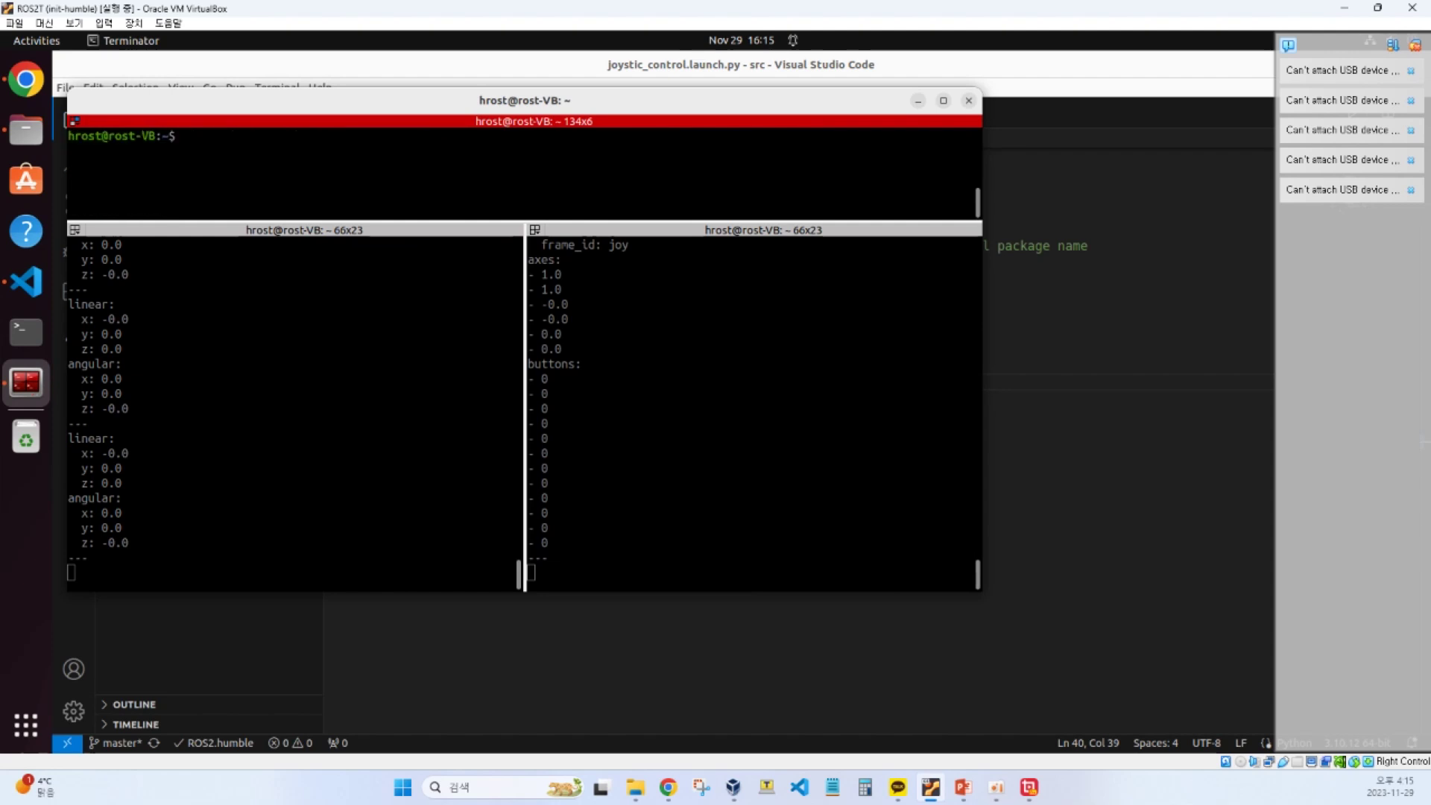
- Change the working directory to turtlebot3_ws in the cleared pane
text(cd tur)
key(Tab)
key(Return)
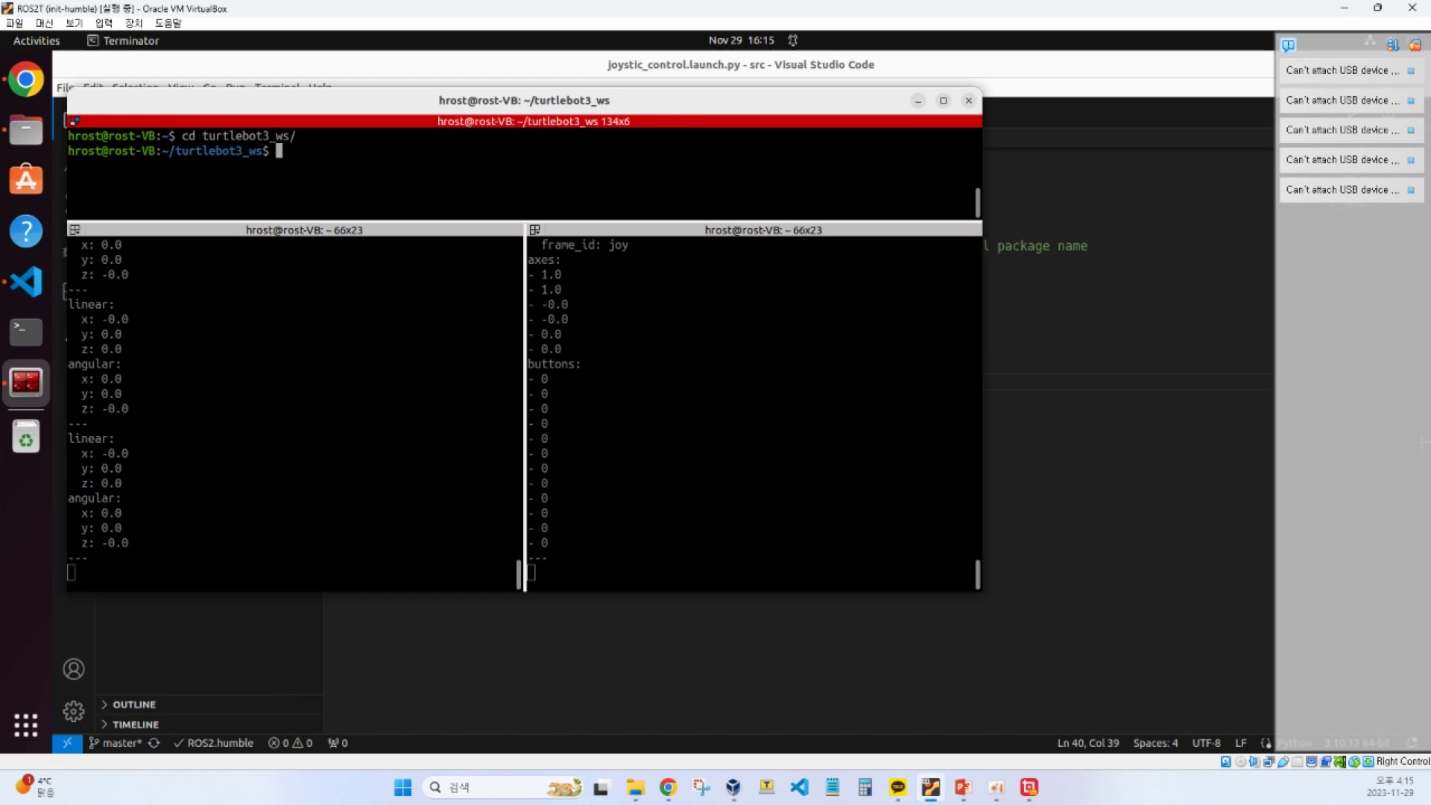
- Rebuild only the joystick package by running colcon build --packages-select my_joystic_pkg in turtlebot3_ws
key(Up)
key(Up)
key(Up)
key(Up)
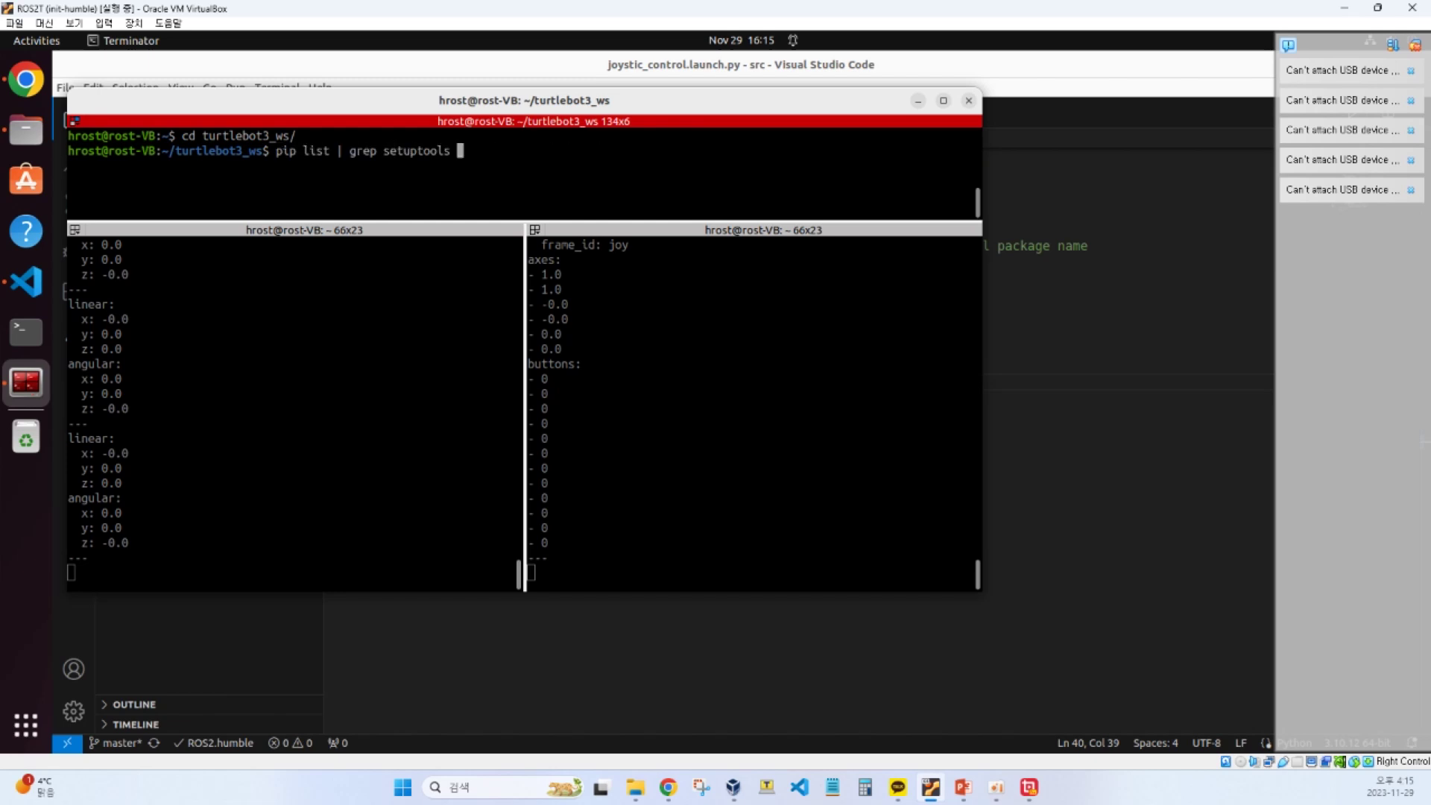
key(Up)
key(Up)
key(Up)
key(Up)
key(Up)
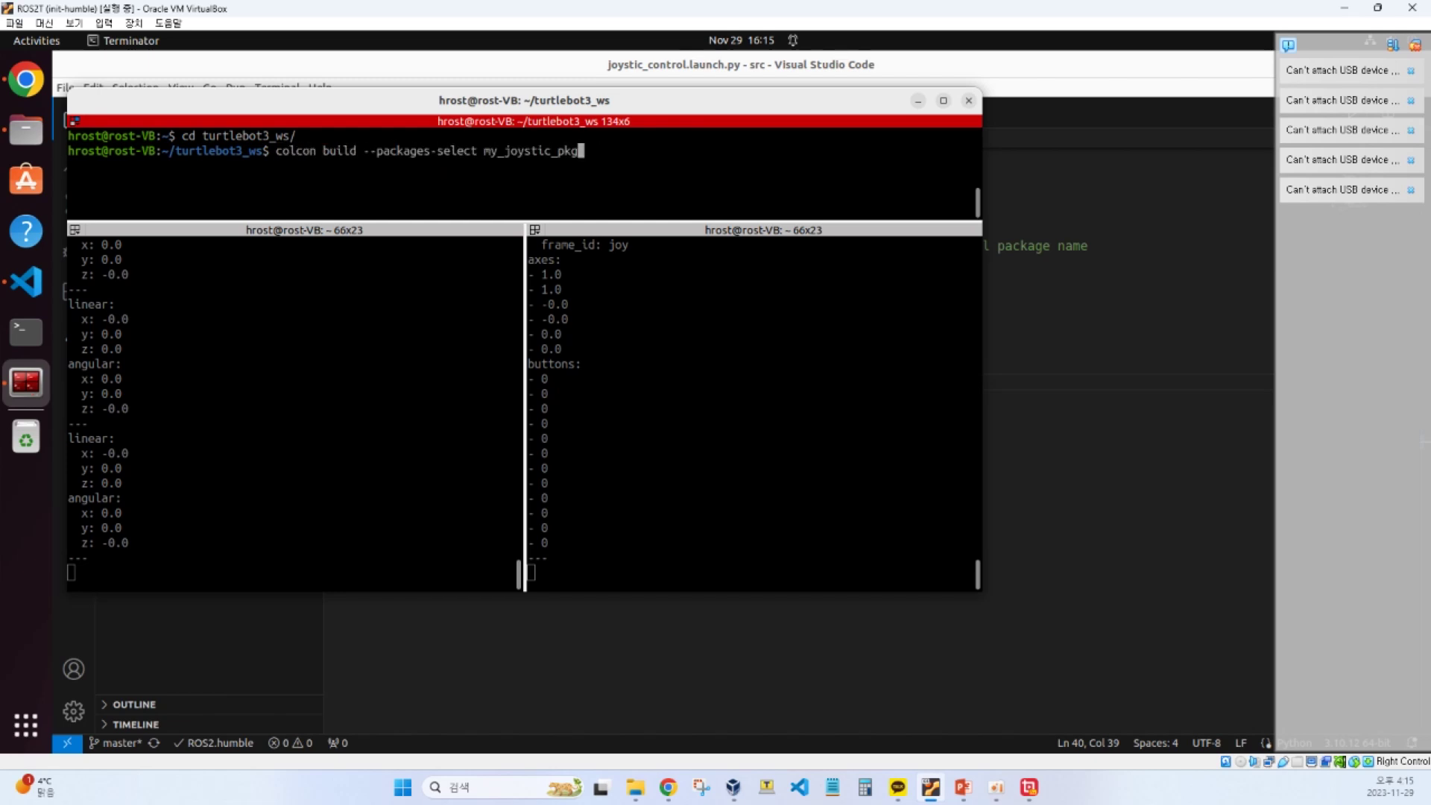
key(Return)
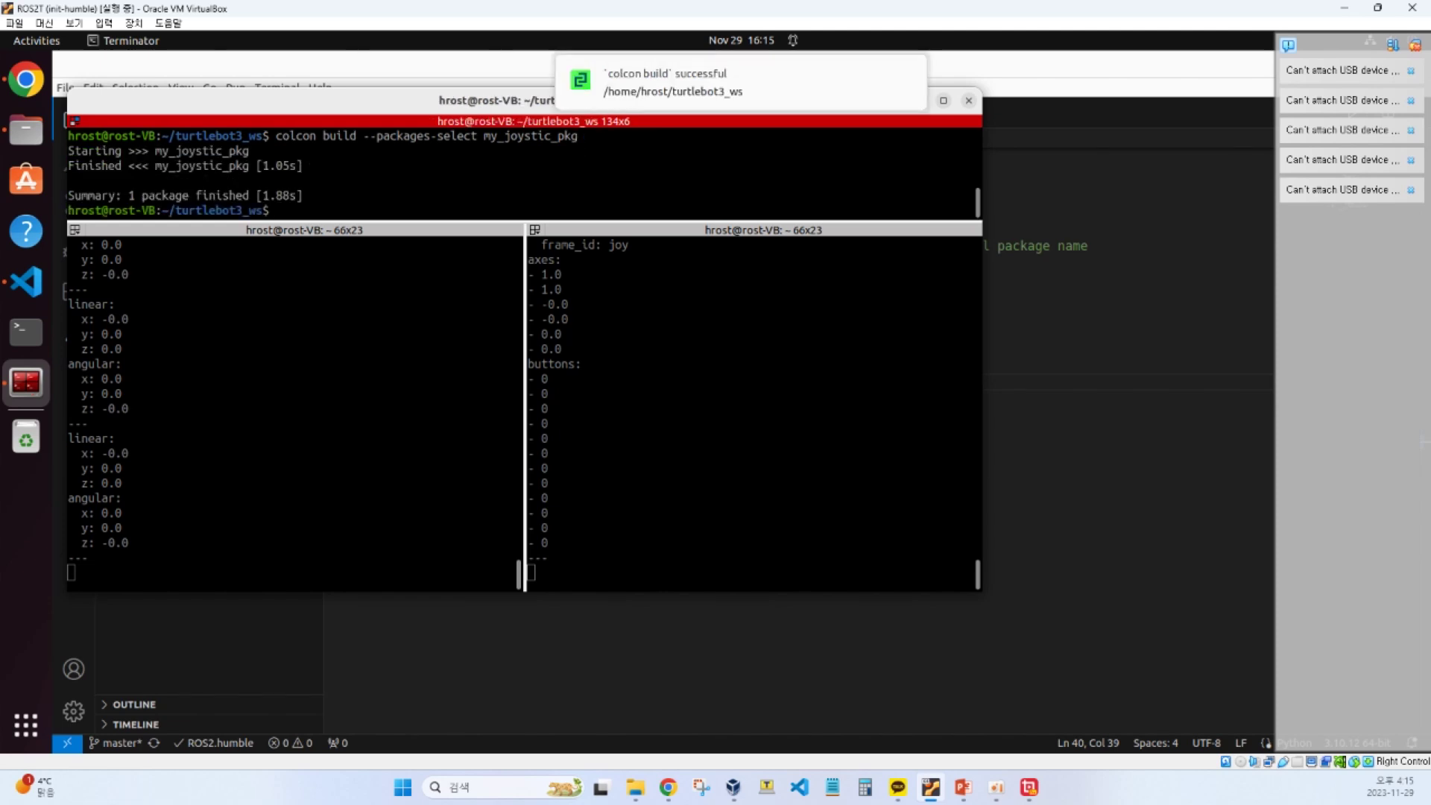
- Reload the shell configuration with the sb alias and return to the home directory with a cleared pane
text(sb)
key(Return)
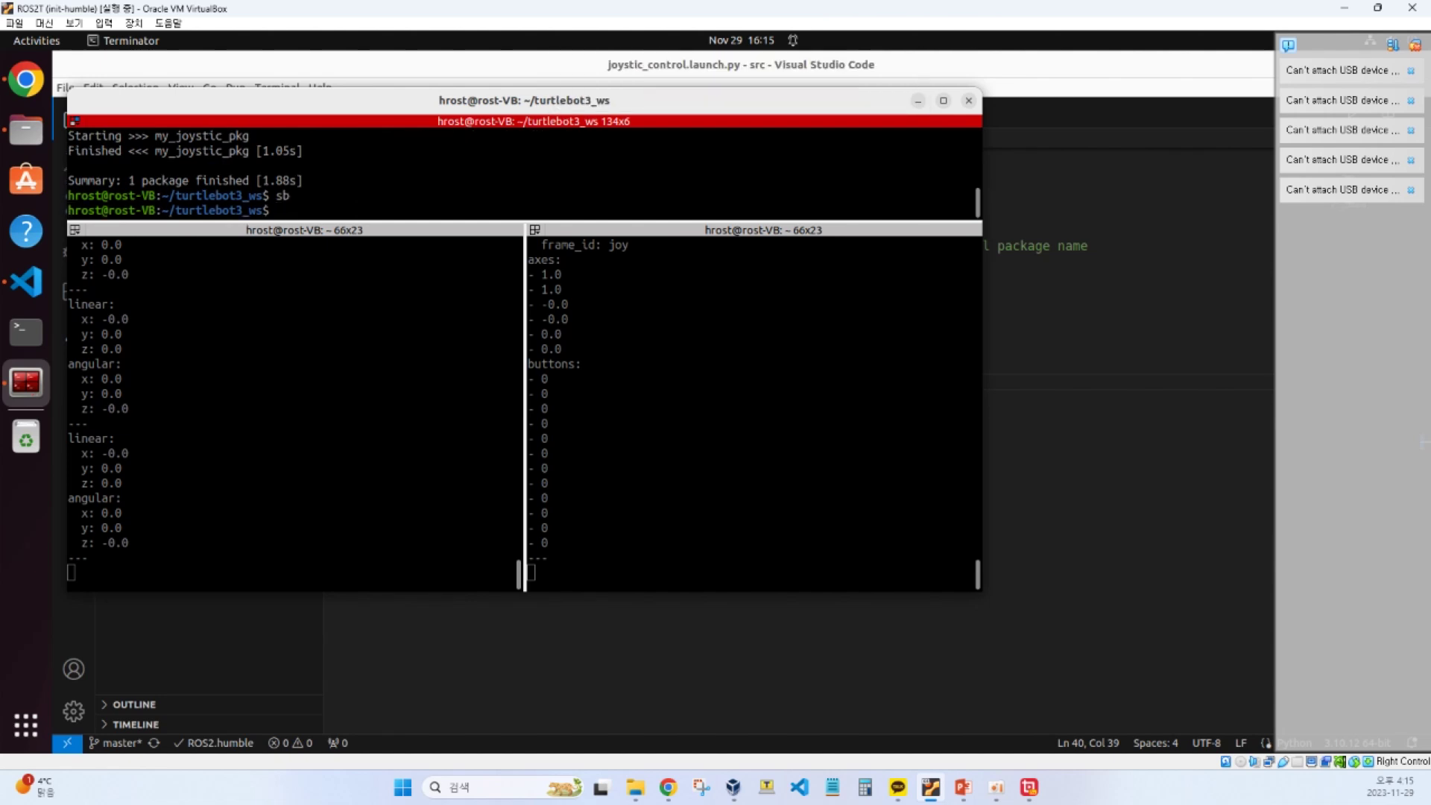
text(cd)
key(Return)
key(ctrl+l)
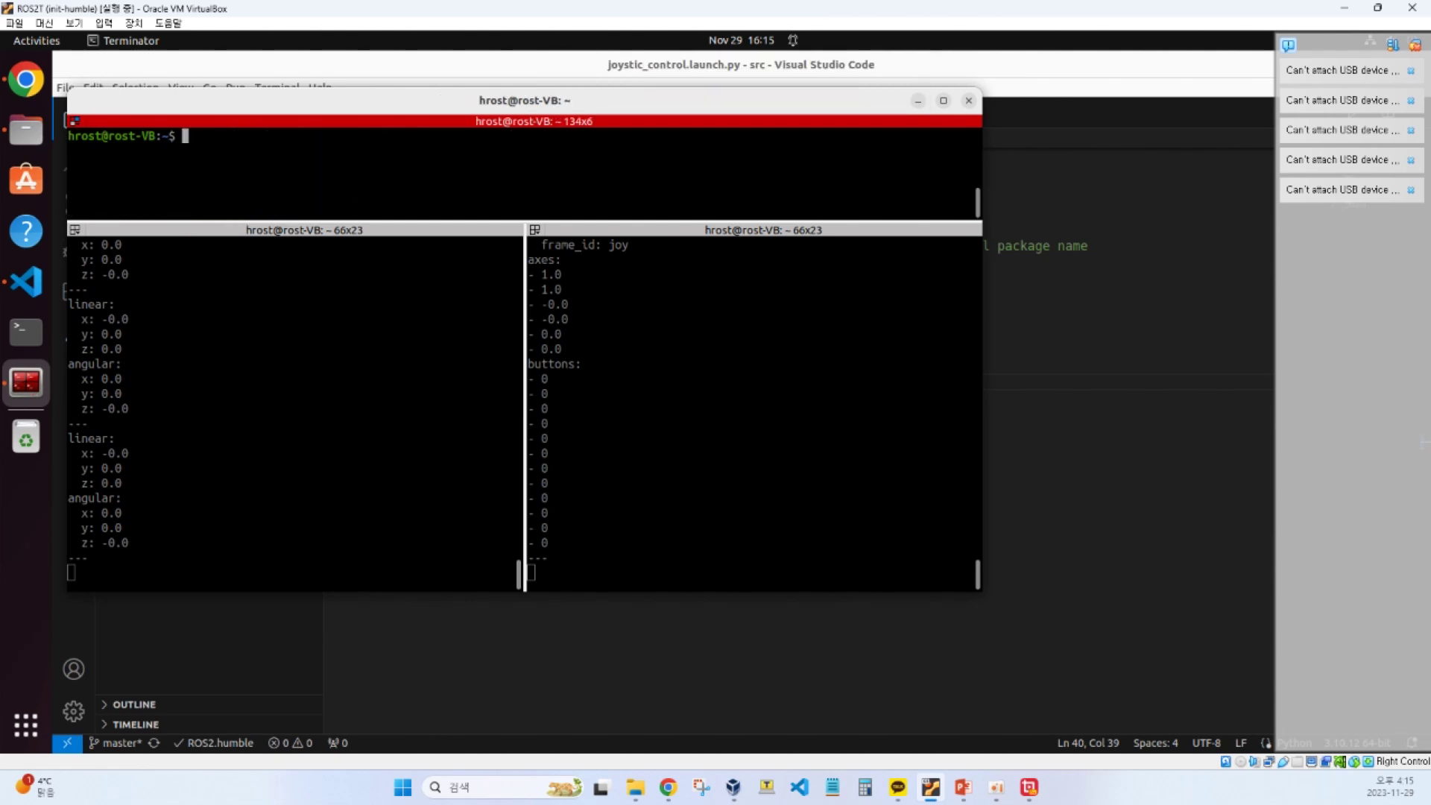
- Launch the rebuilt joystick nodes with ros2 launch my_joystic_pkg joystic_control.launch.py
text(colcon build --packages-select my_joystic_pkg)
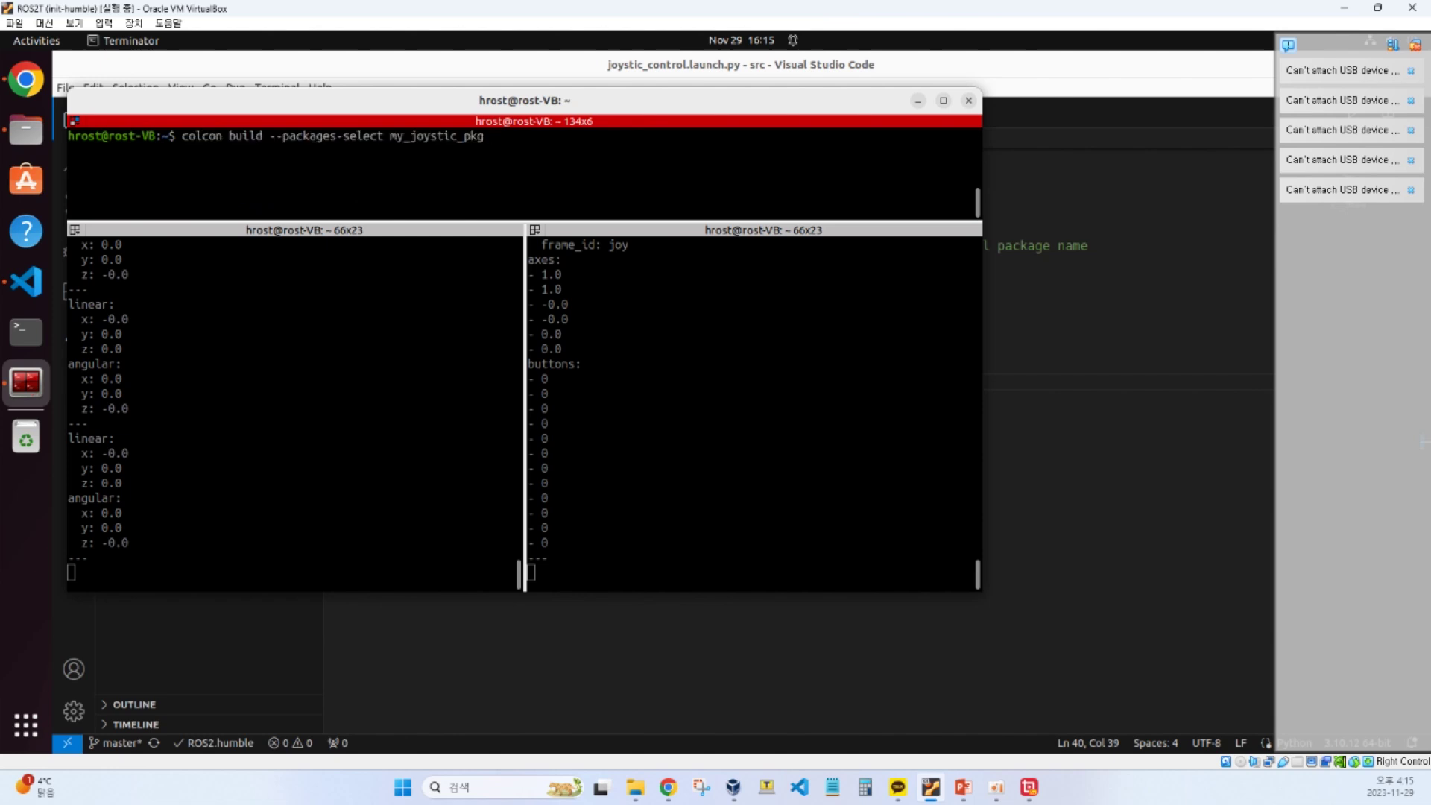
key(Up)
key(Up)
key(Up)
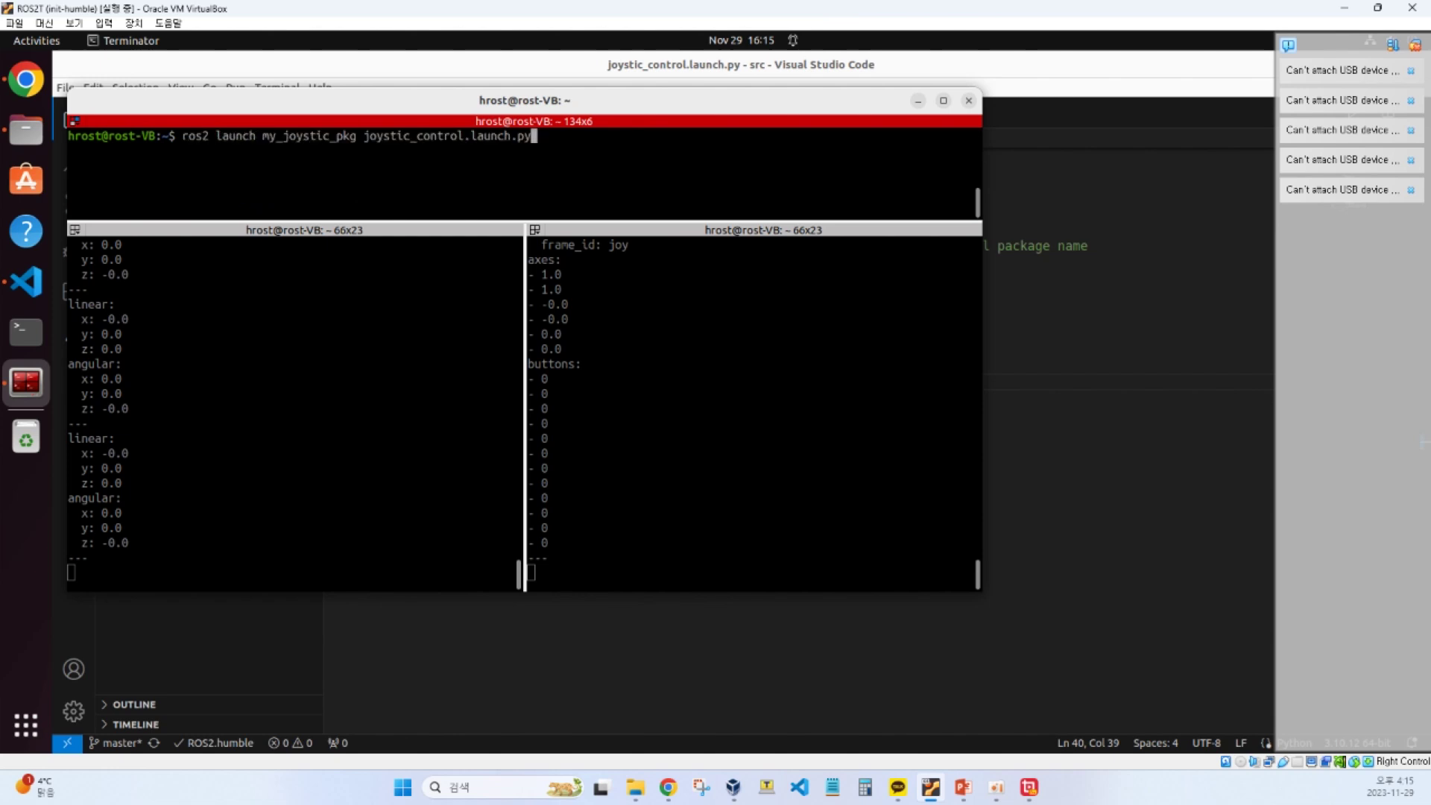
key(Return)
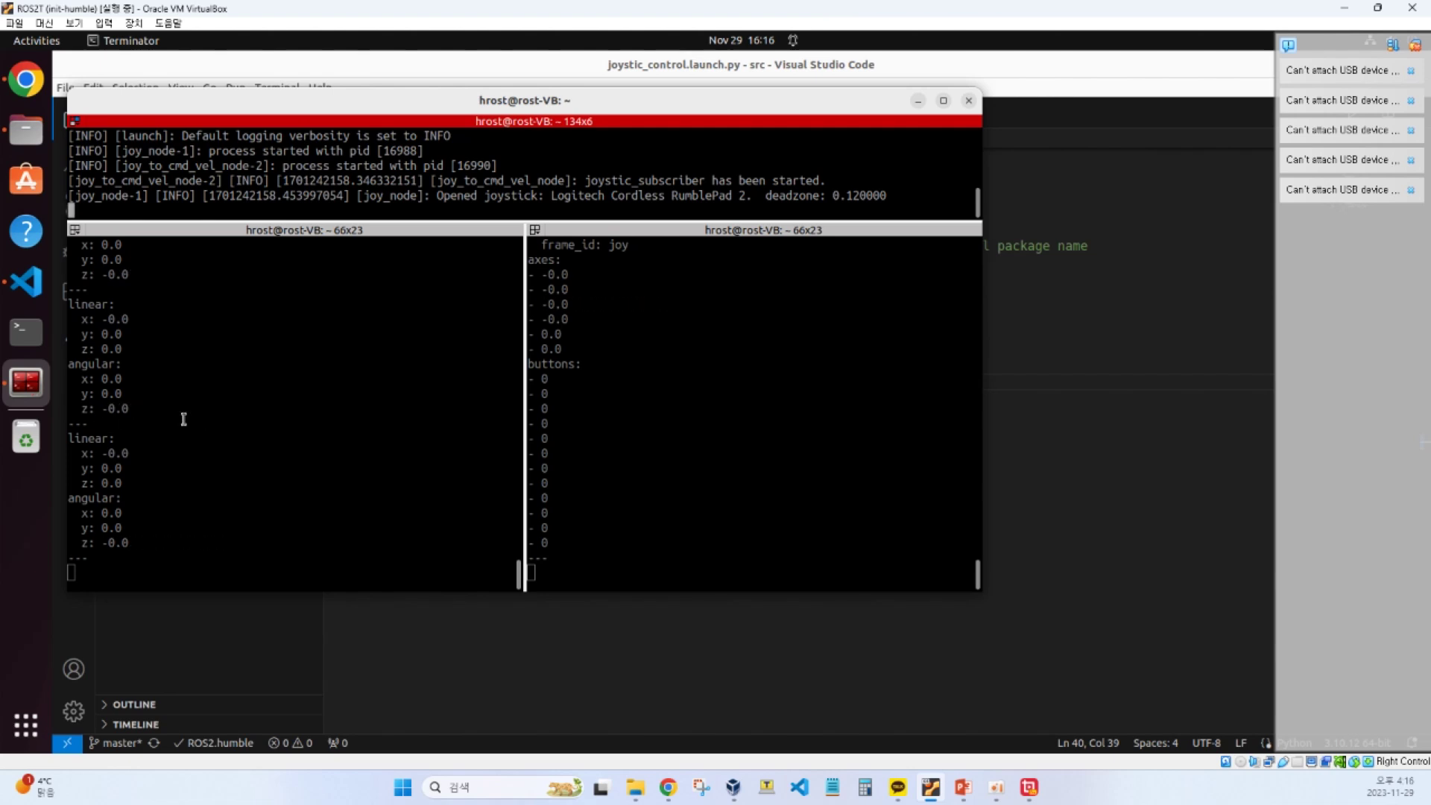
click(670, 504)
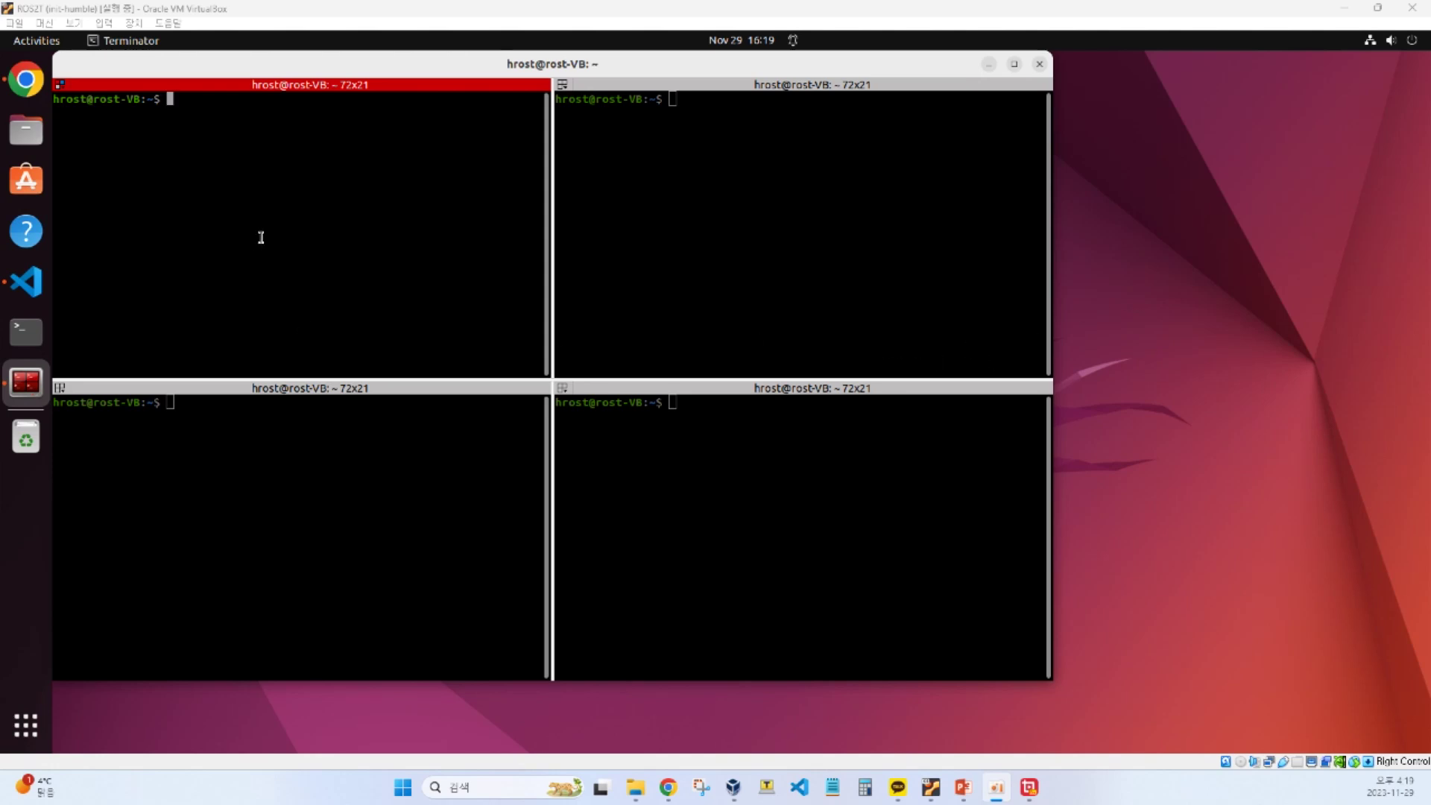
- Switch to Chrome, open the SLAM Simulation page under Simulation in the TurtleBot3 e-Manual, and reposition the browser window
click(25, 78)
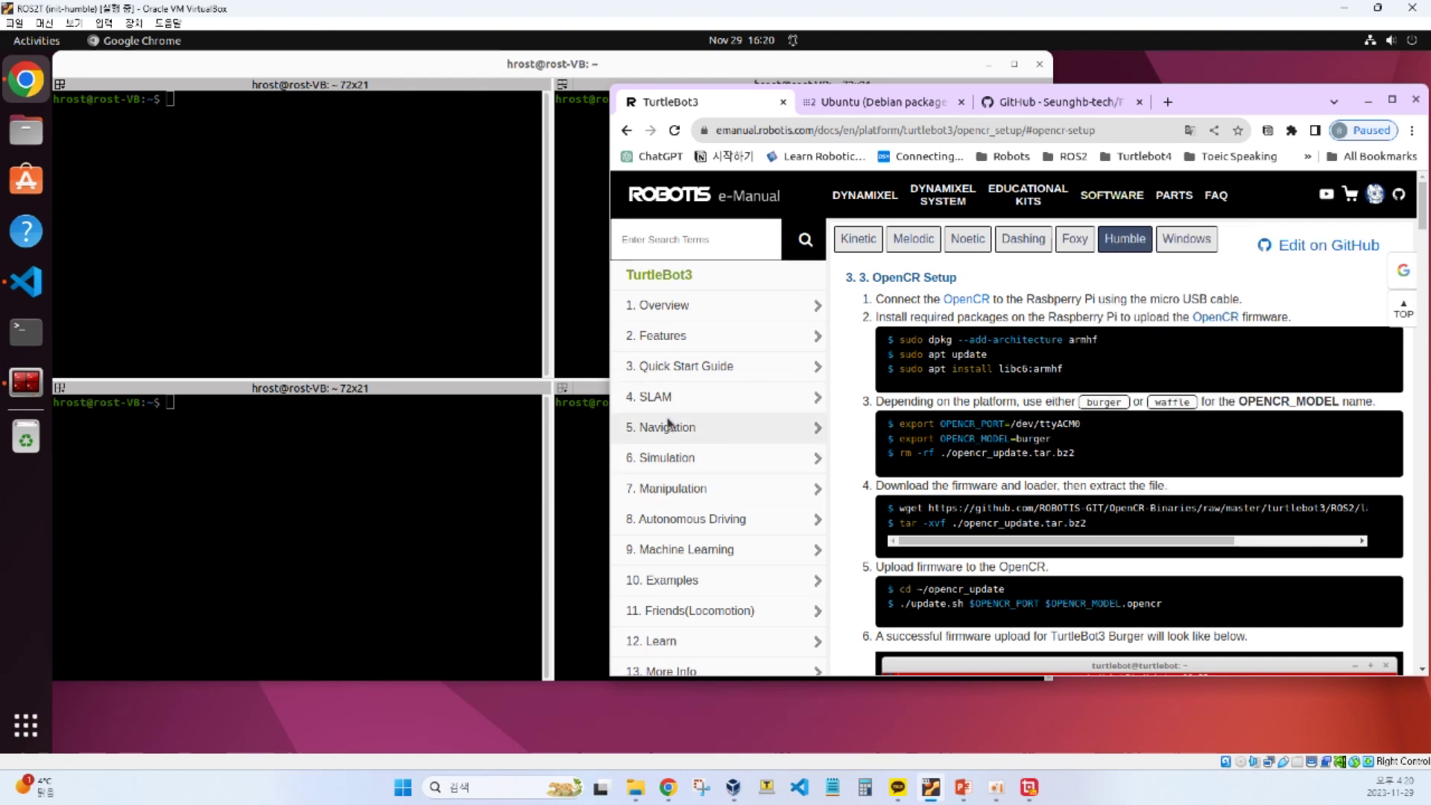
click(669, 457)
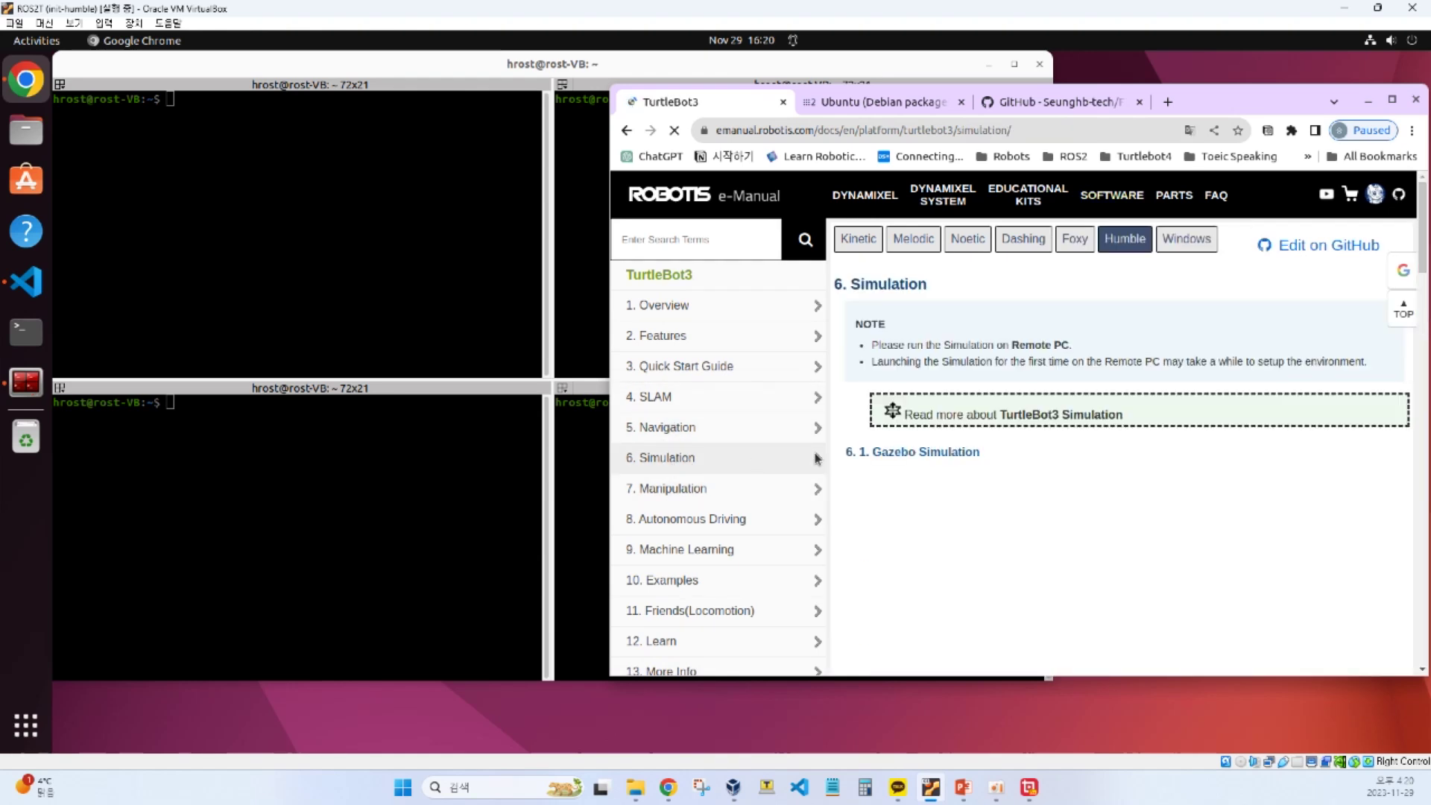
click(816, 457)
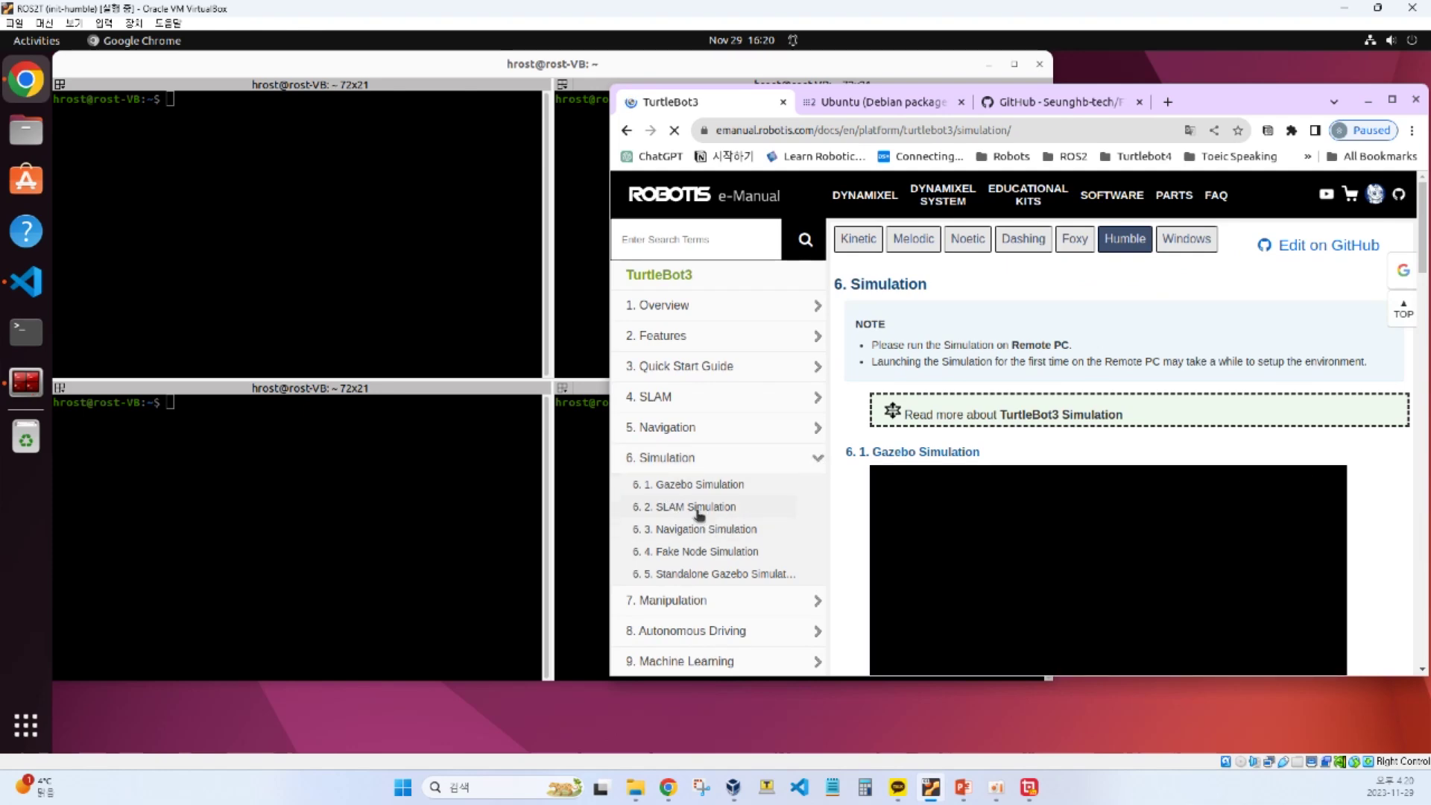
click(698, 508)
drag(1196, 93, 1117, 72)
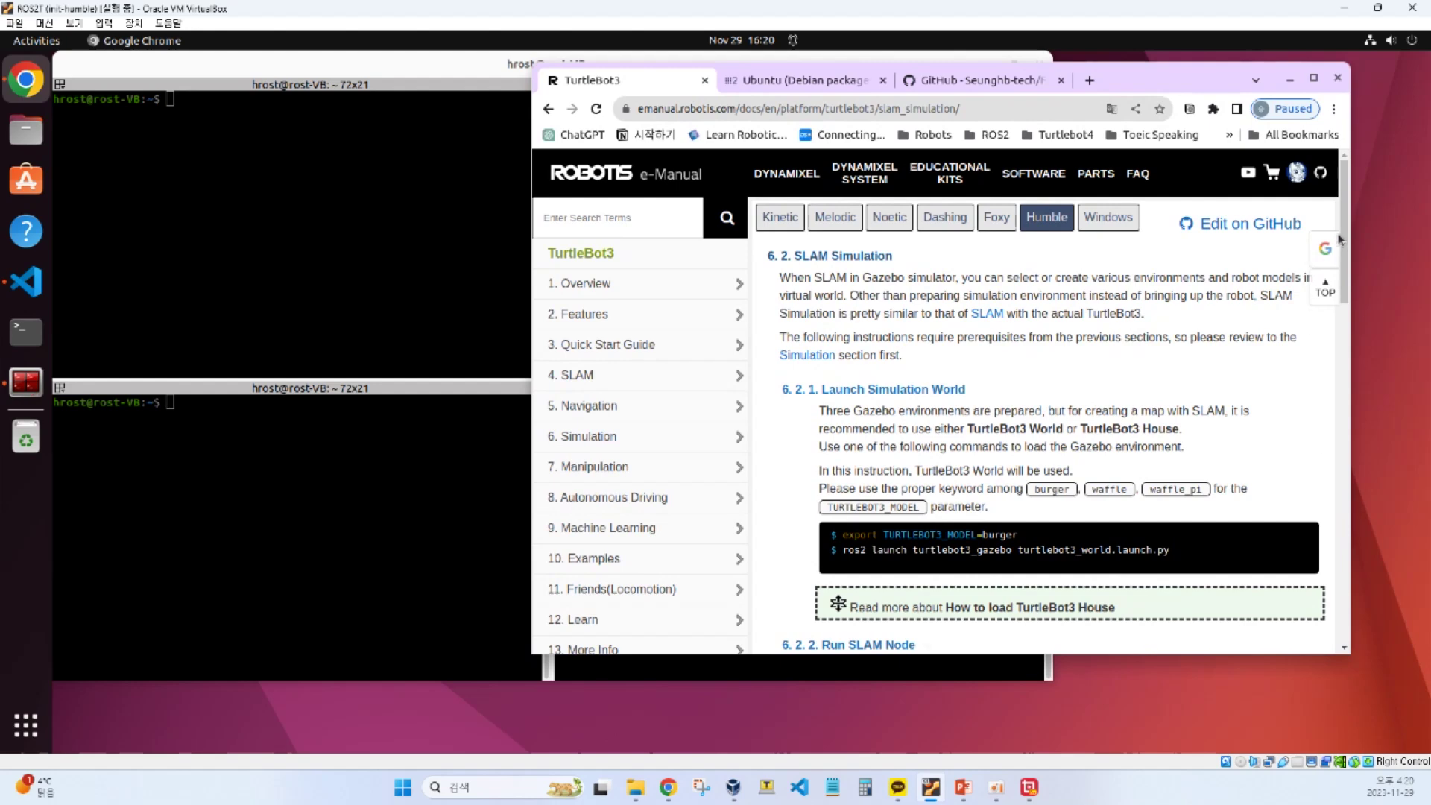
- Highlight the manual's export TURTLEBOT3_MODEL=burger command and open .bashrc in a new terminal with the eb alias
drag(1339, 239, 1349, 304)
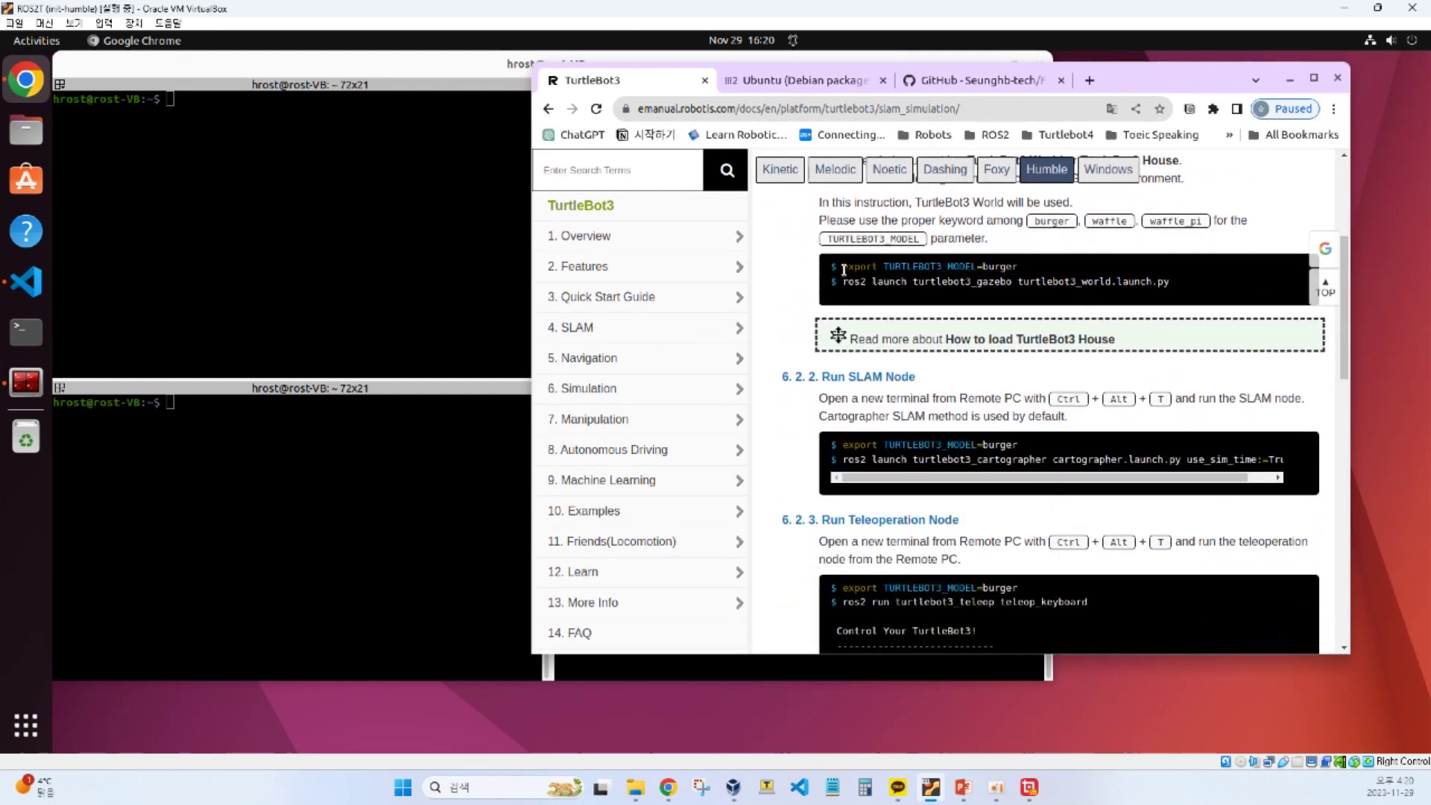
drag(843, 268, 1026, 272)
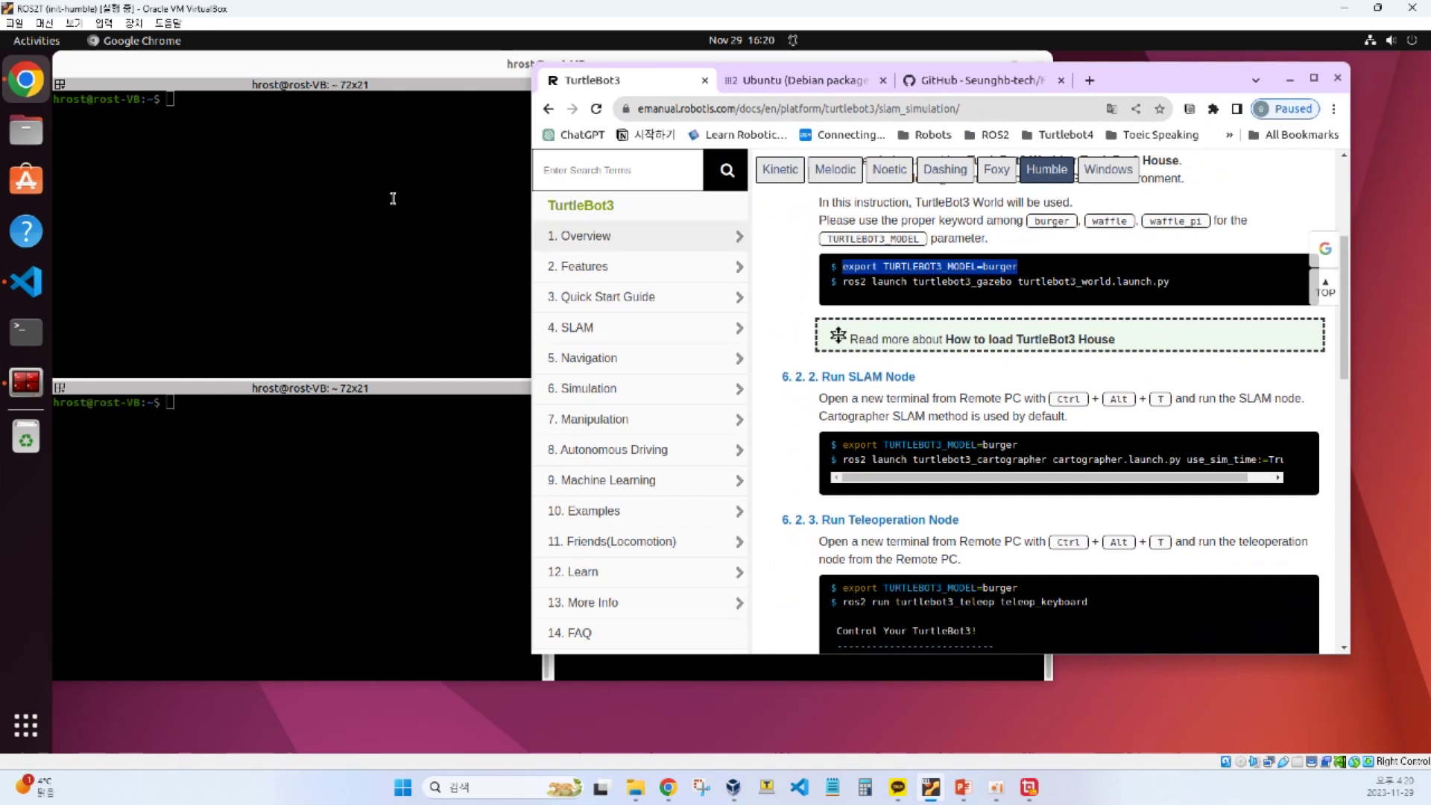
key(ctrl+alt+t)
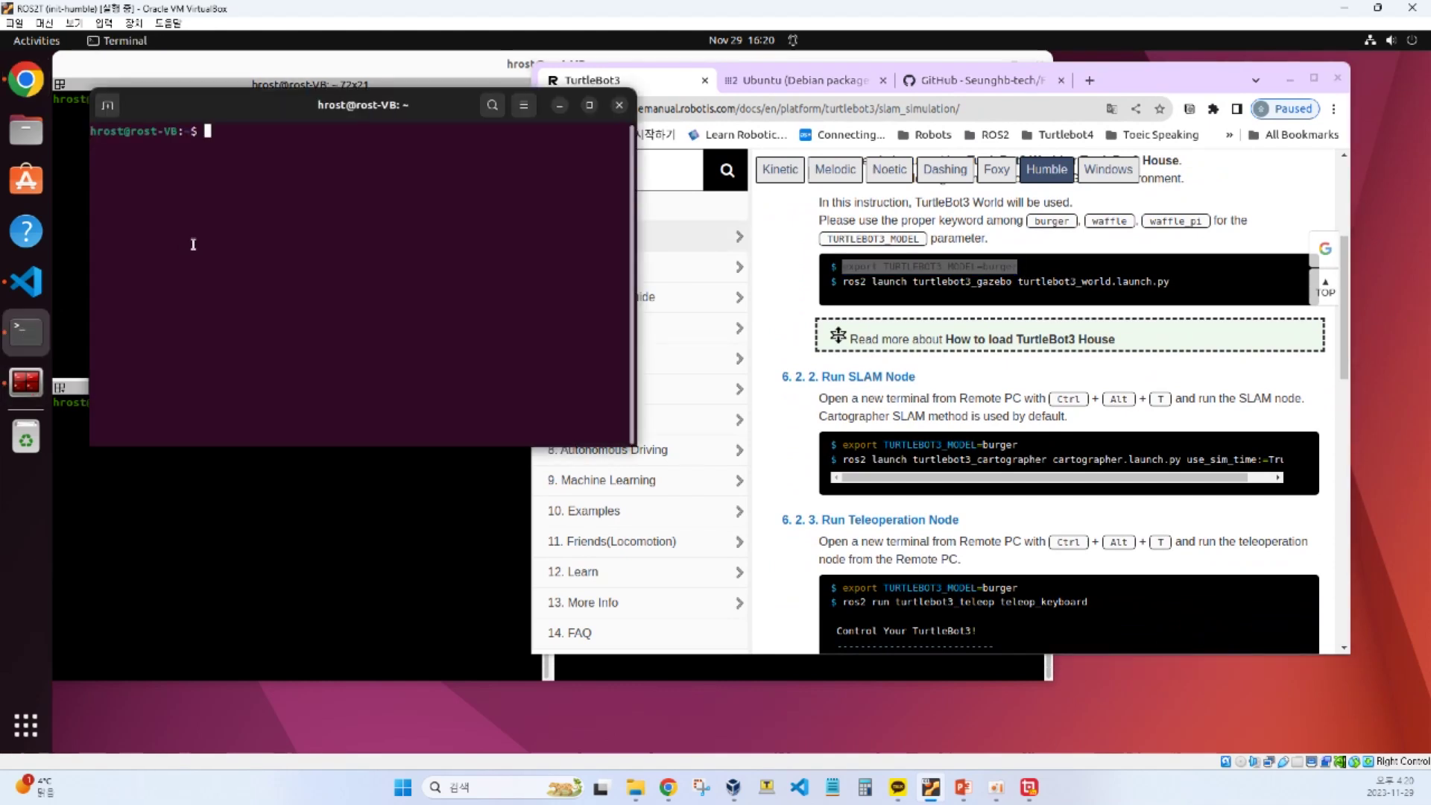
text(eb)
key(Return)
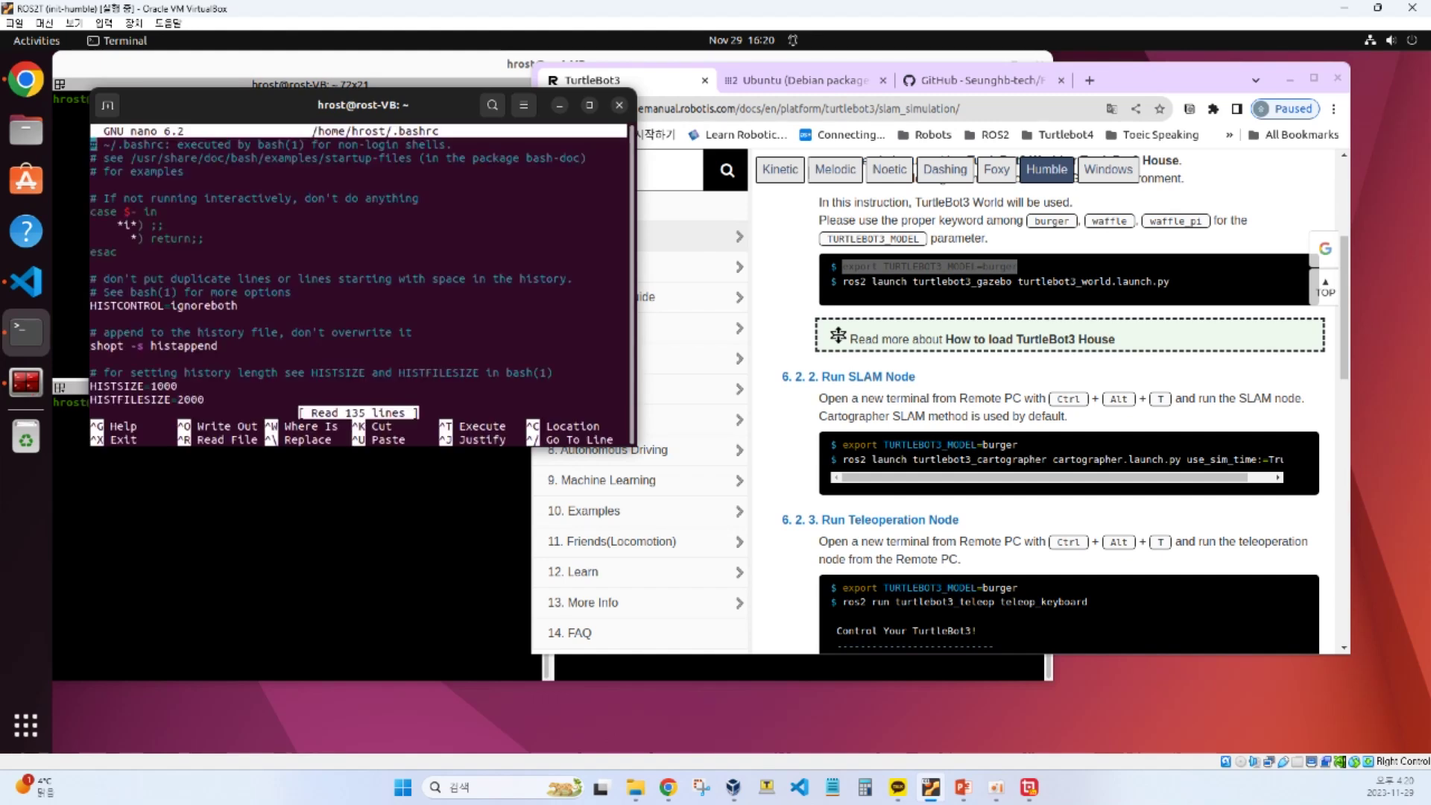
- Check the TURTLEBOT3_MODEL export line near the end of .bashrc, leave nano without changes and close the terminal
key(Down)
key(Down)
key(Down)
key(Down)
key(Down)
key(Down)
key(Down)
key(Down)
key(Down)
key(Down)
key(Down)
key(Down)
key(Down)
key(Down)
key(Down)
key(Down)
key(Down)
key(Down)
key(Down)
key(Down)
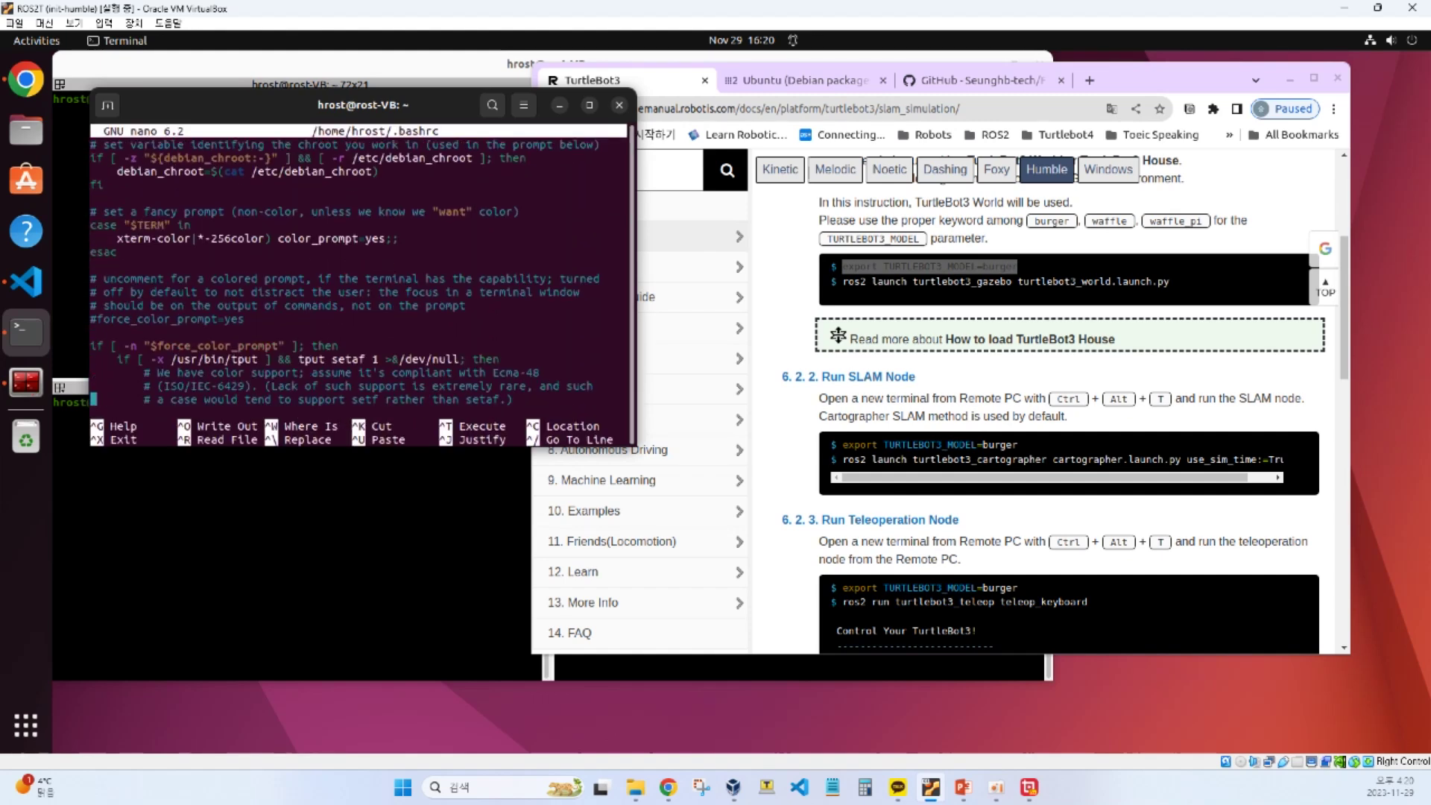
key(Down)
key(Down)
key(Down)
key(Down)
key(Down)
key(Down)
key(Down)
key(Down)
key(Down)
key(Down)
key(Down)
key(Down)
key(Down)
key(Down)
key(Down)
key(Down)
key(Down)
key(Down)
key(Down)
key(Down)
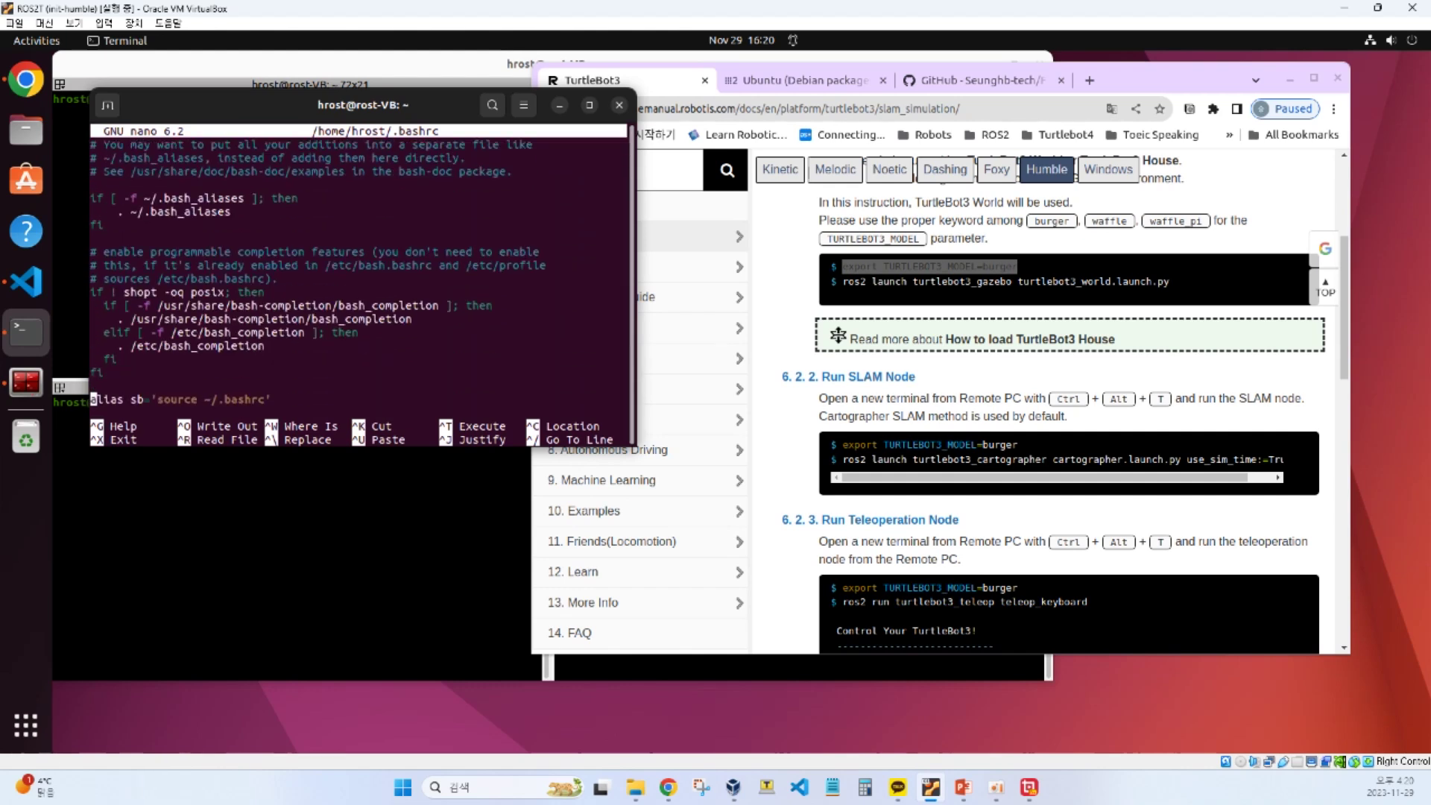
key(Down)
key(Down)
key(Down)
key(Down)
key(Down)
key(Down)
key(Down)
key(Down)
key(Down)
key(Down)
key(Down)
key(Down)
key(Down)
key(Down)
key(Down)
key(Down)
key(Down)
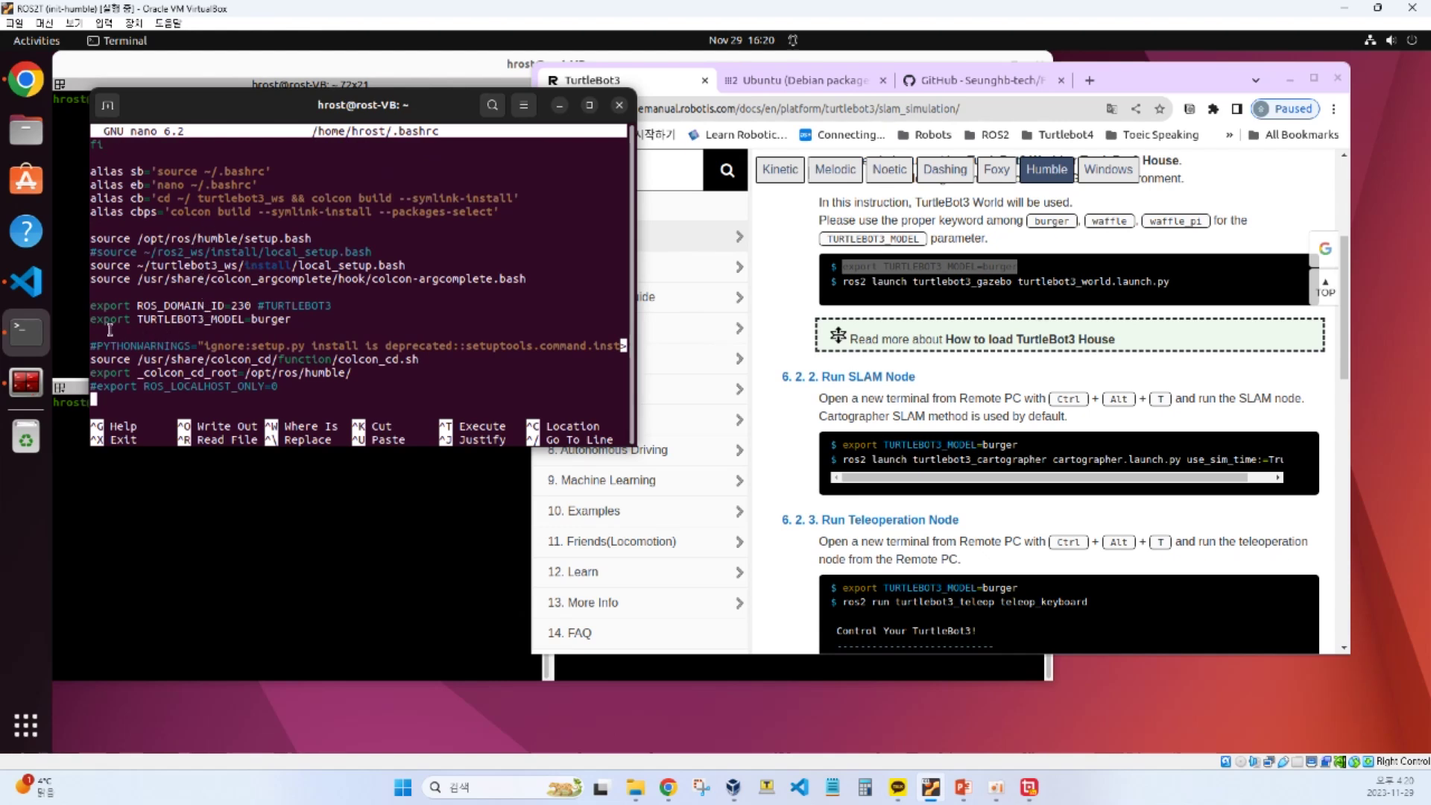
drag(90, 320, 309, 320)
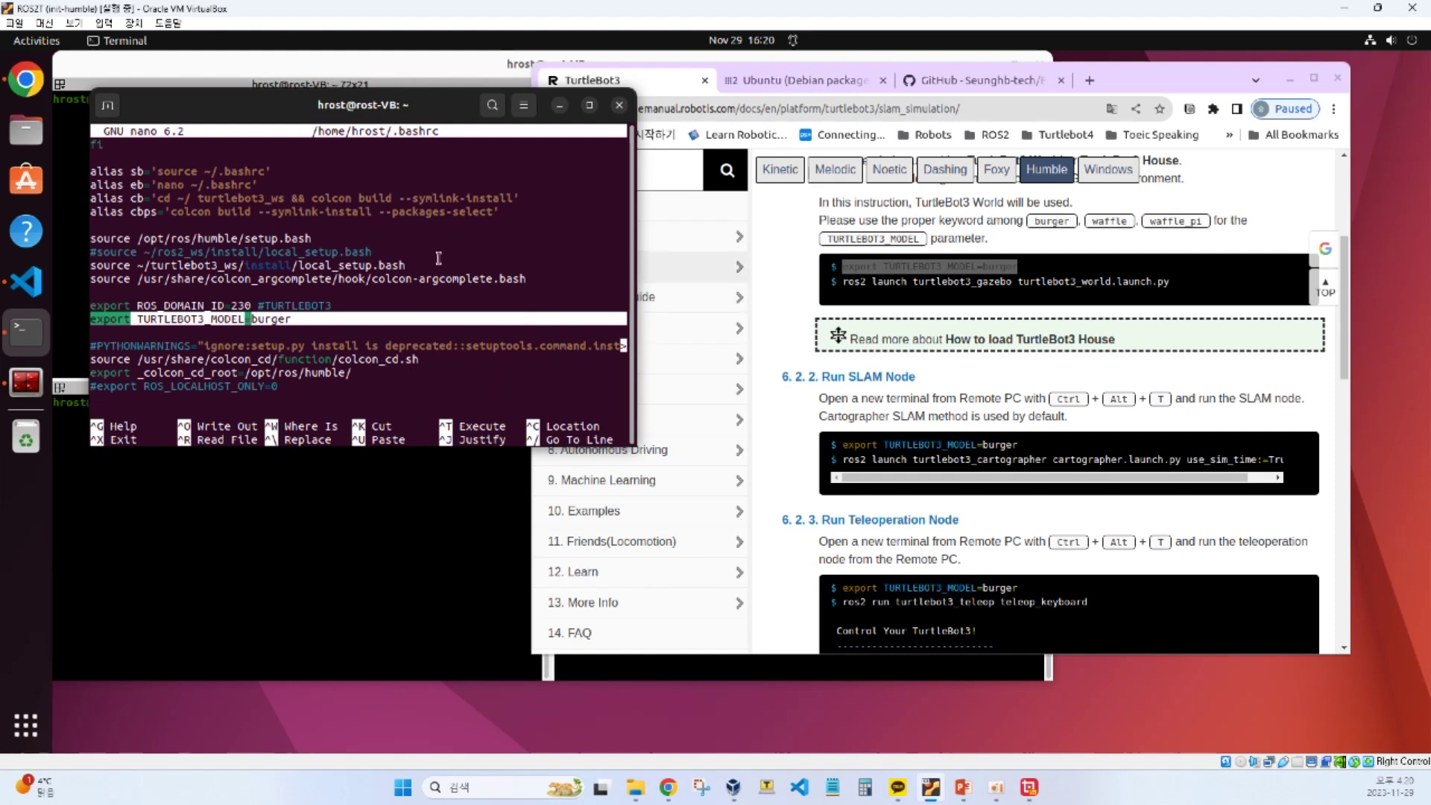
click(327, 306)
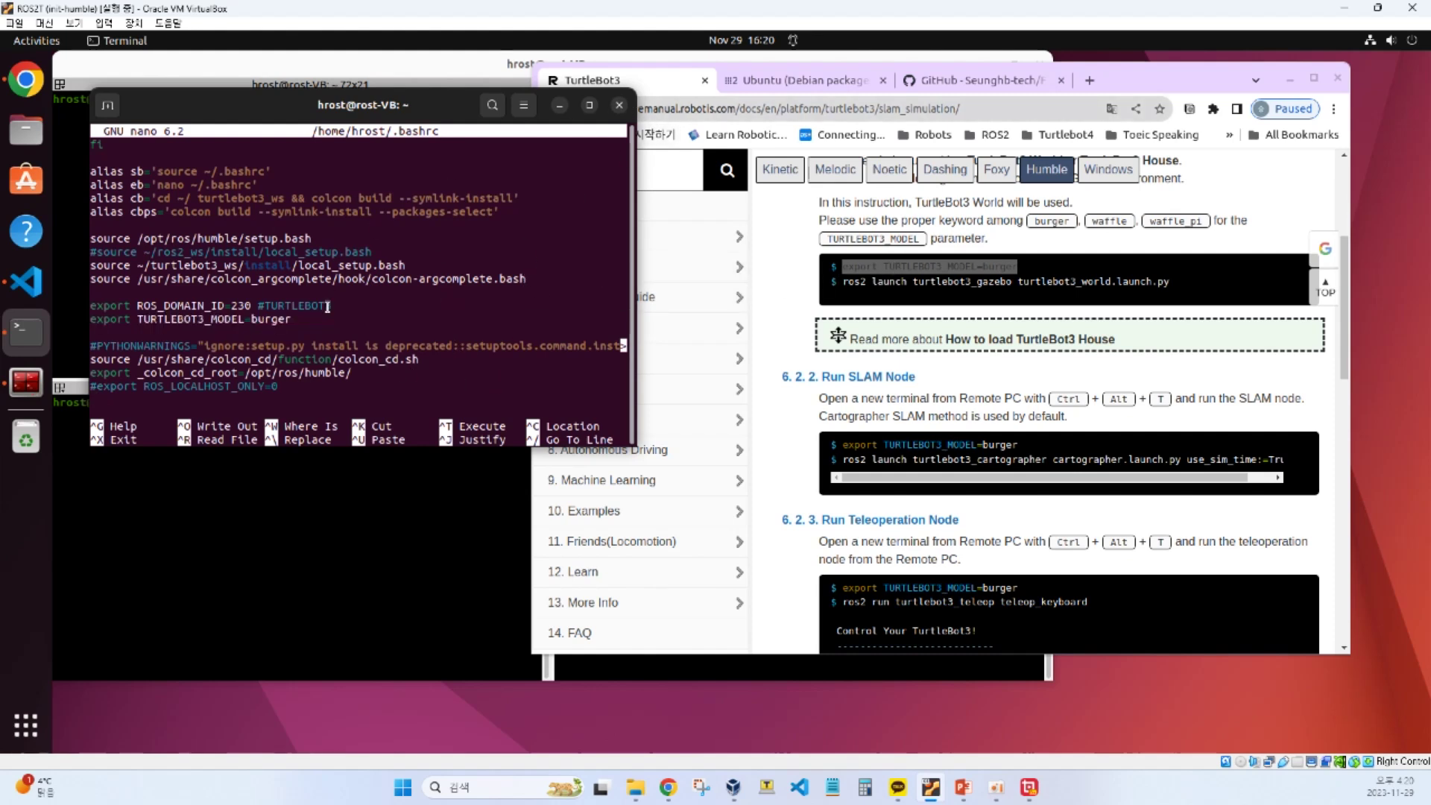
key(ctrl+x)
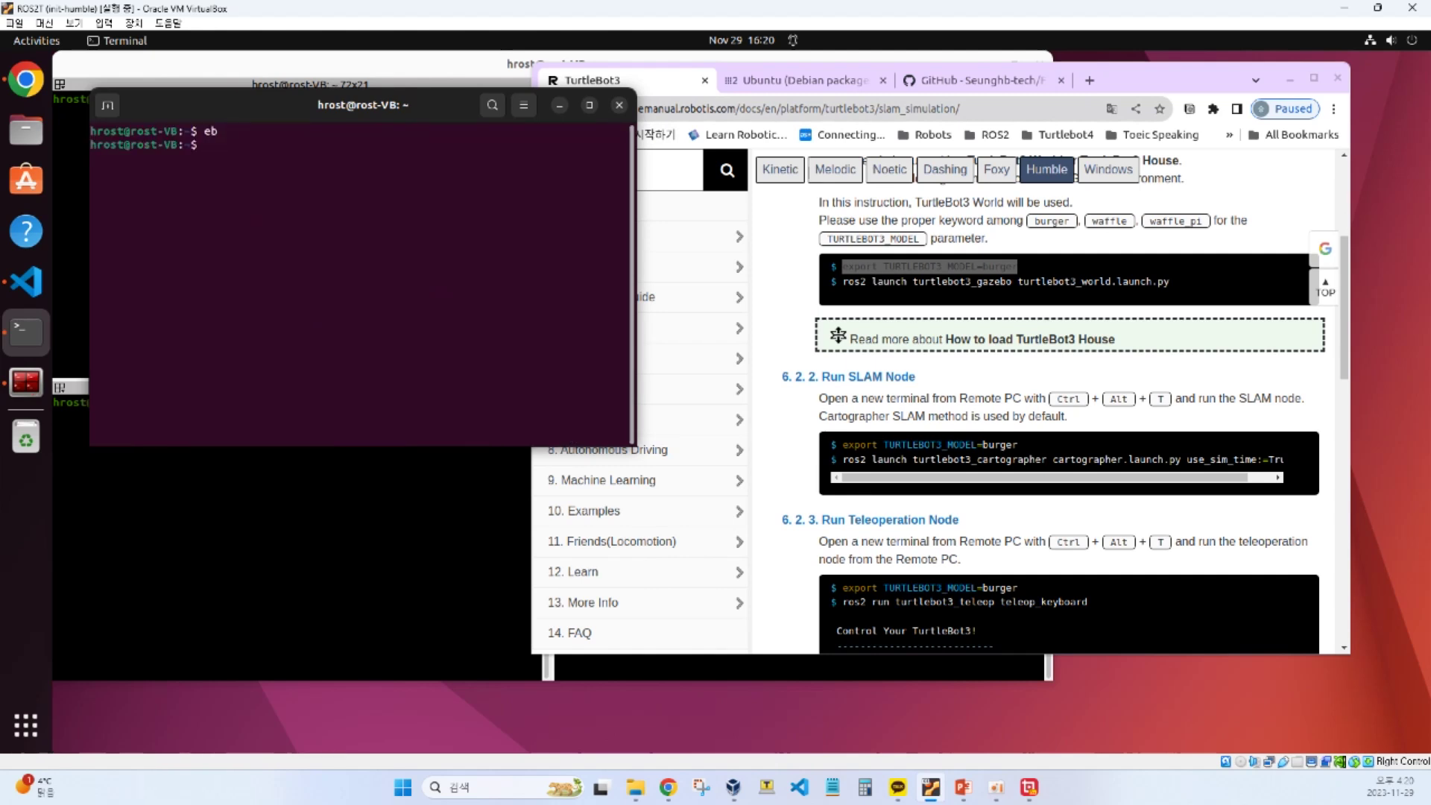
click(618, 105)
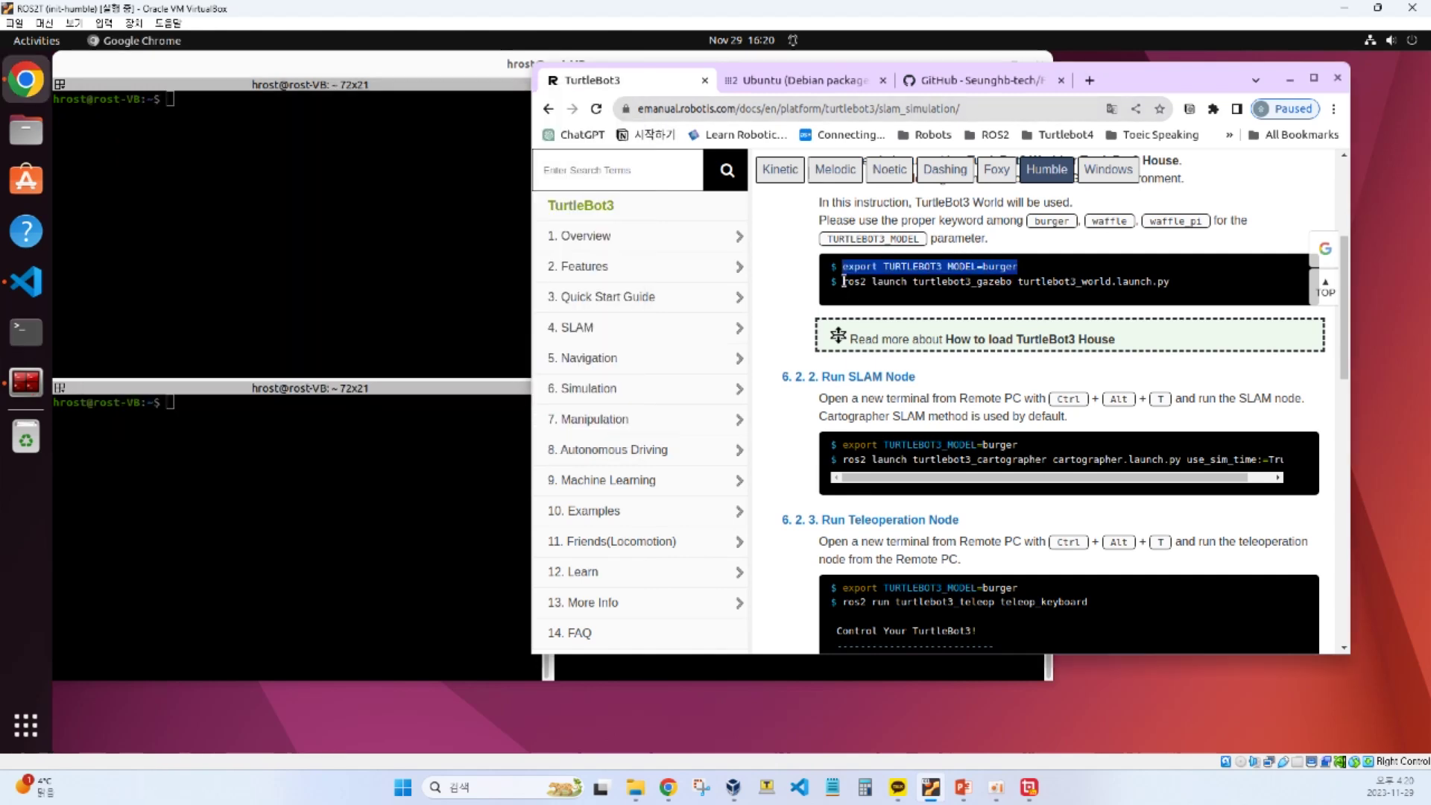
- Copy the ros2 launch turtlebot3_gazebo turtlebot3_world.launch.py command from the manual into the first Terminator pane without running it
drag(844, 281, 1192, 287)
click(362, 157)
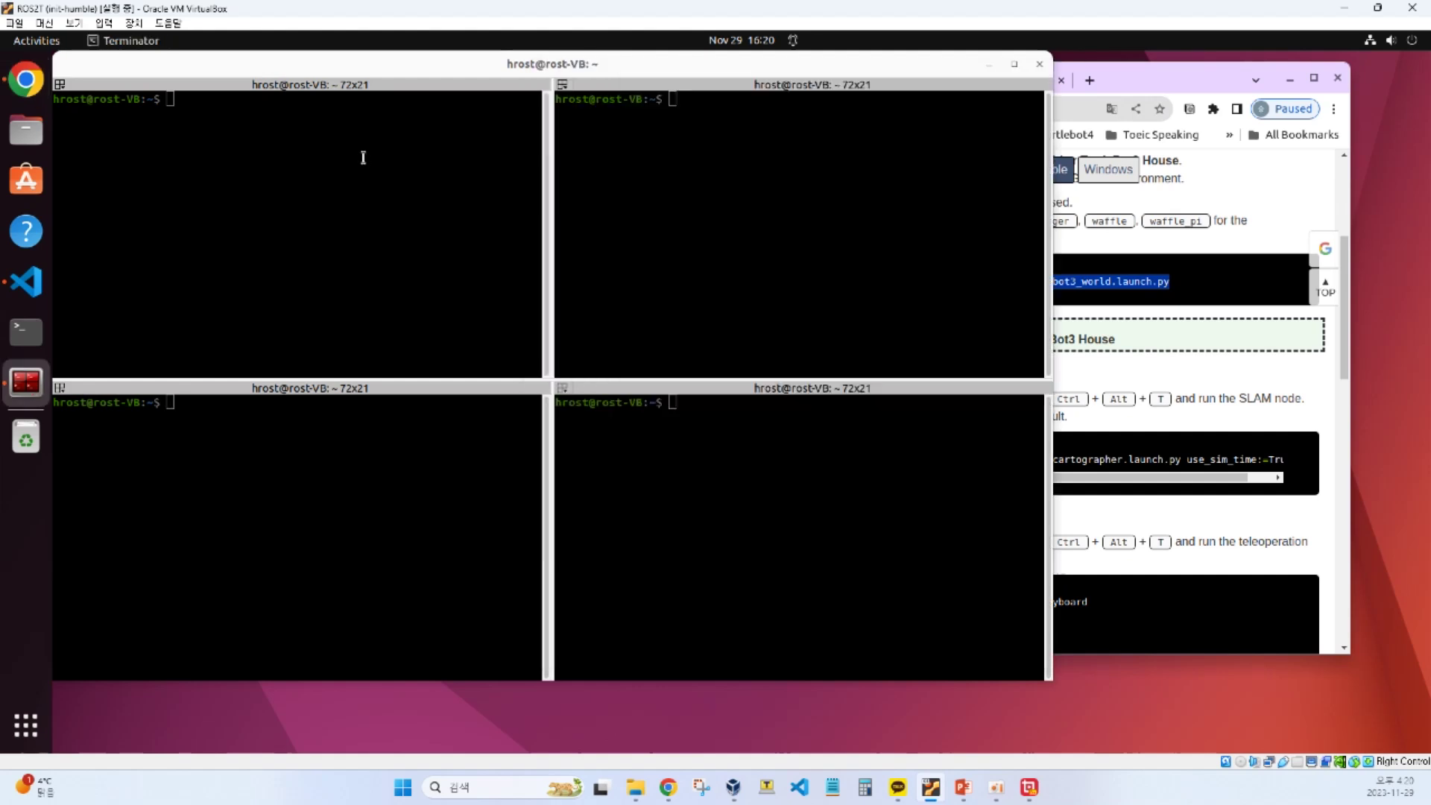
right_click(363, 157)
click(389, 187)
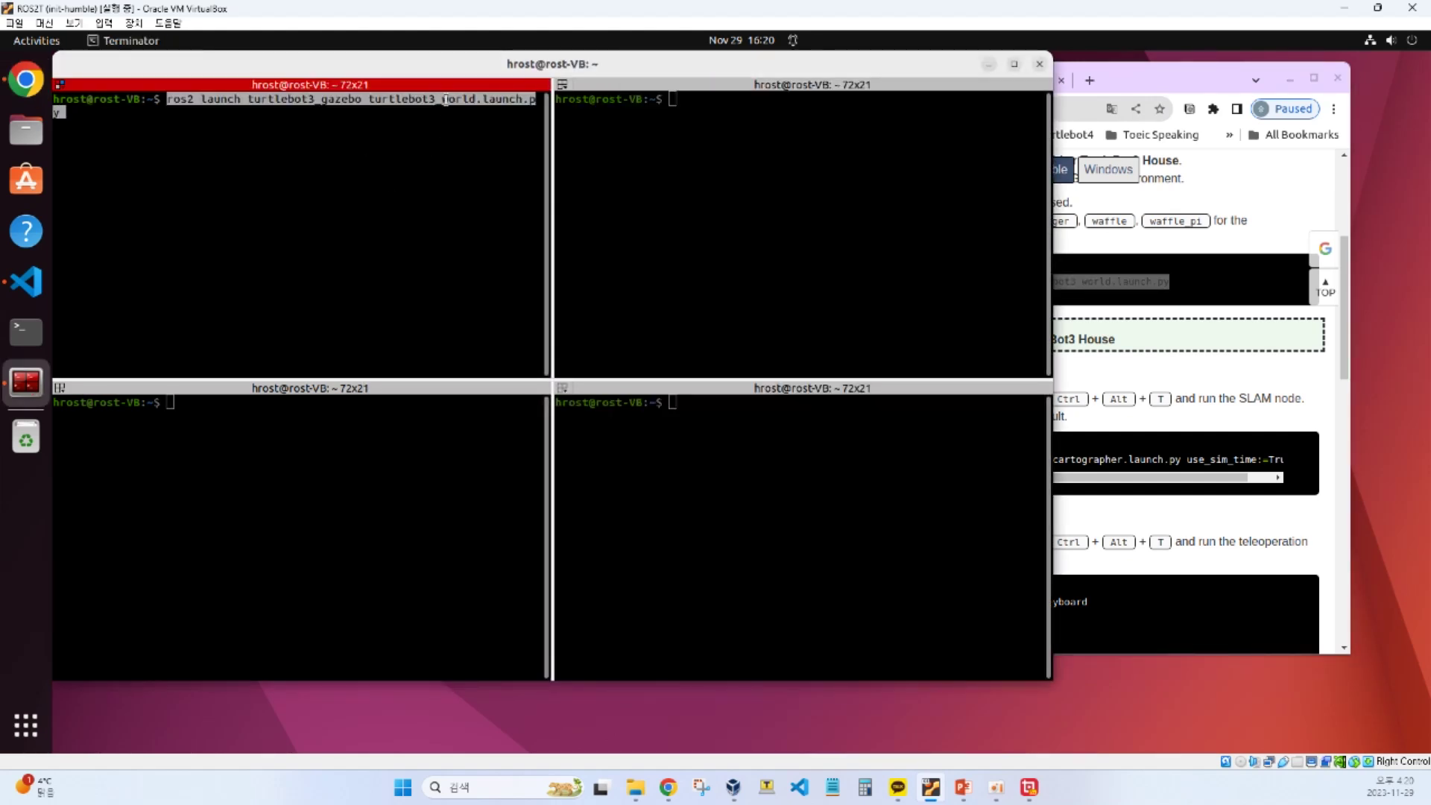
- Change the launch file name in the pasted Gazebo command to turtlebot3_maze.launch.py
key(Left)
key(Left)
key(Left)
key(Left)
key(Left)
key(Left)
key(Left)
key(Left)
key(Left)
key(Left)
key(Left)
key(Left)
key(Left)
key(Left)
key(Left)
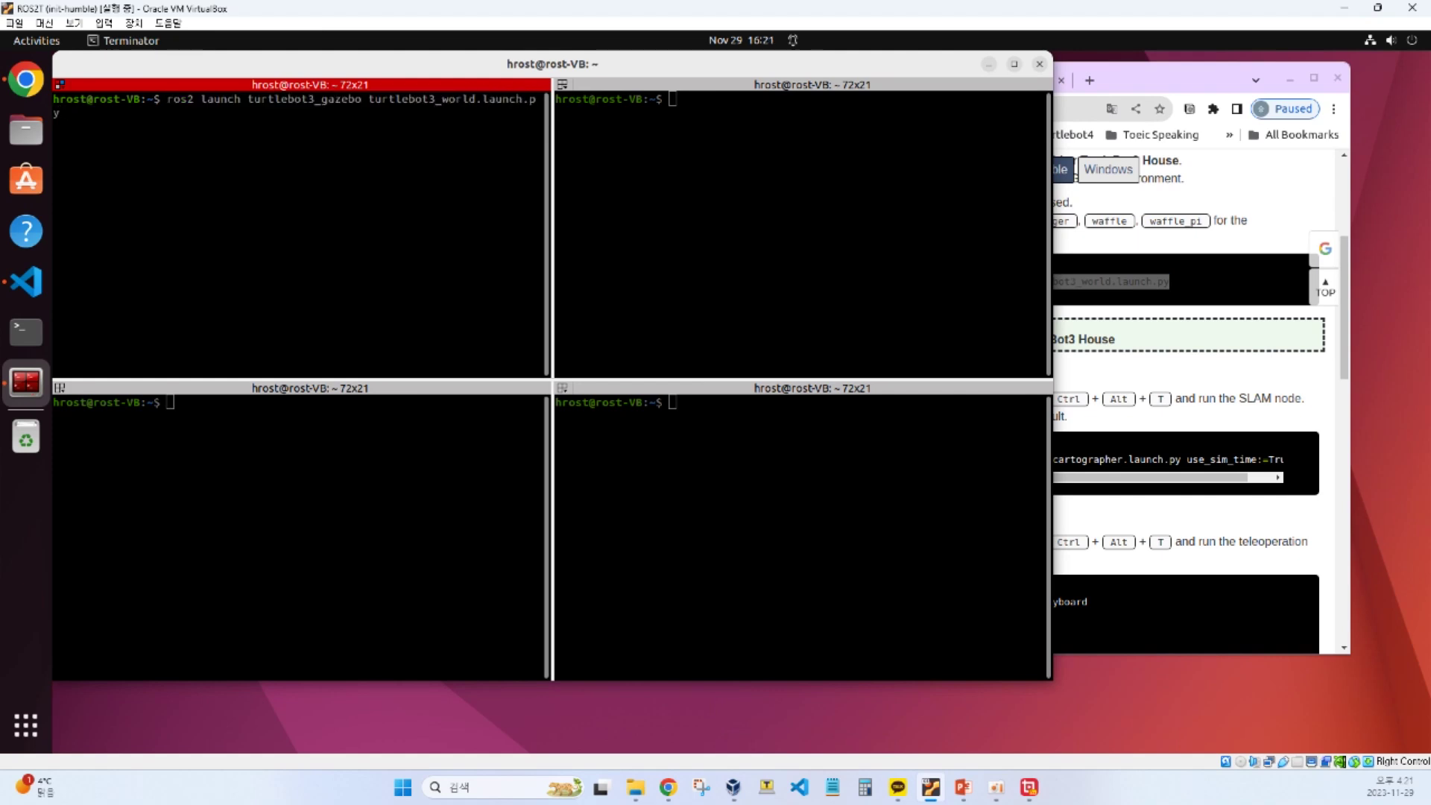
text(maze)
key(Delete)
key(Delete)
key(Delete)
key(Delete)
key(Delete)
- Copy the ros2 launch turtlebot3_cartographer cartographer.launch.py use_sim_time:=True command from Run SLAM Node into the second Terminator pane
click(1139, 68)
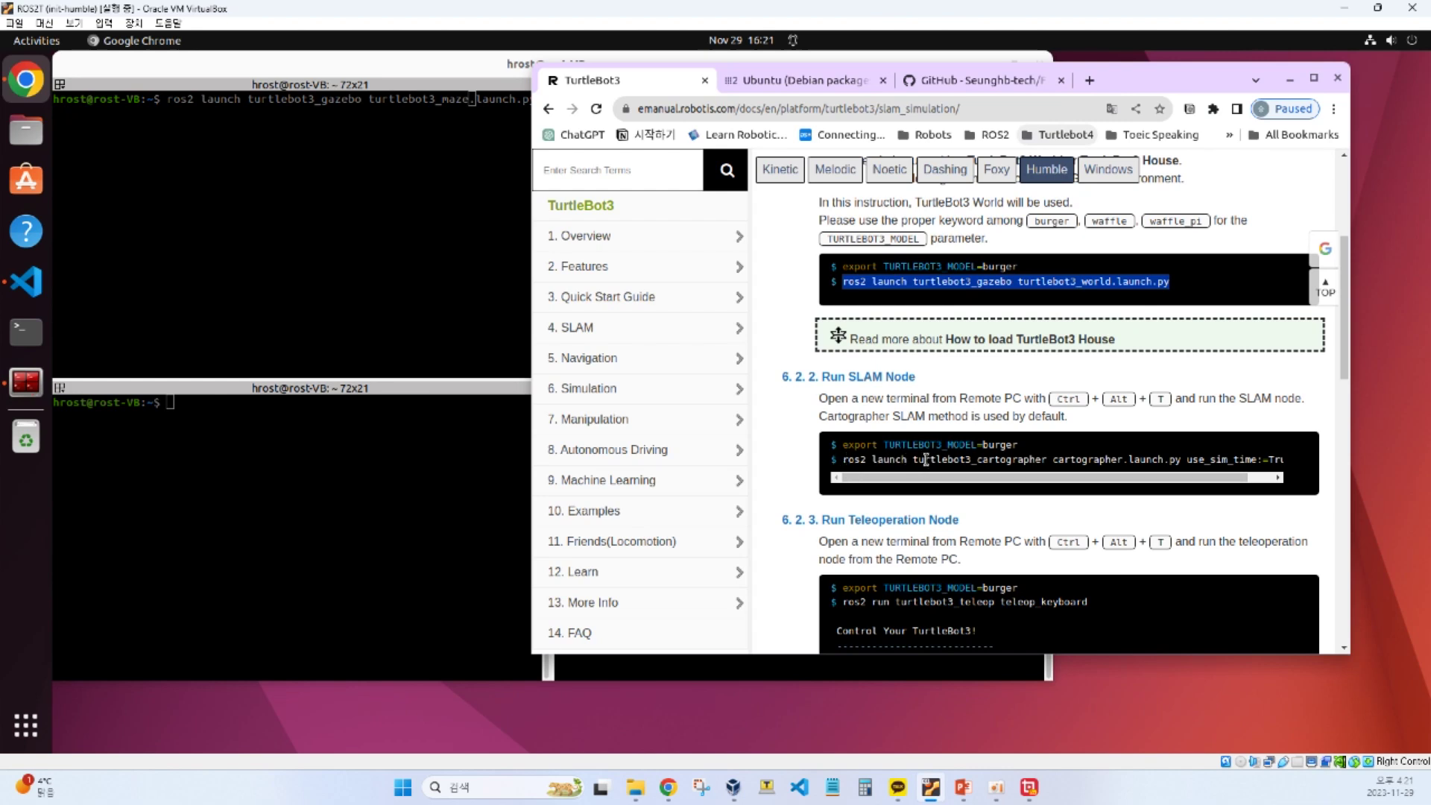
click(845, 459)
drag(870, 458, 1317, 462)
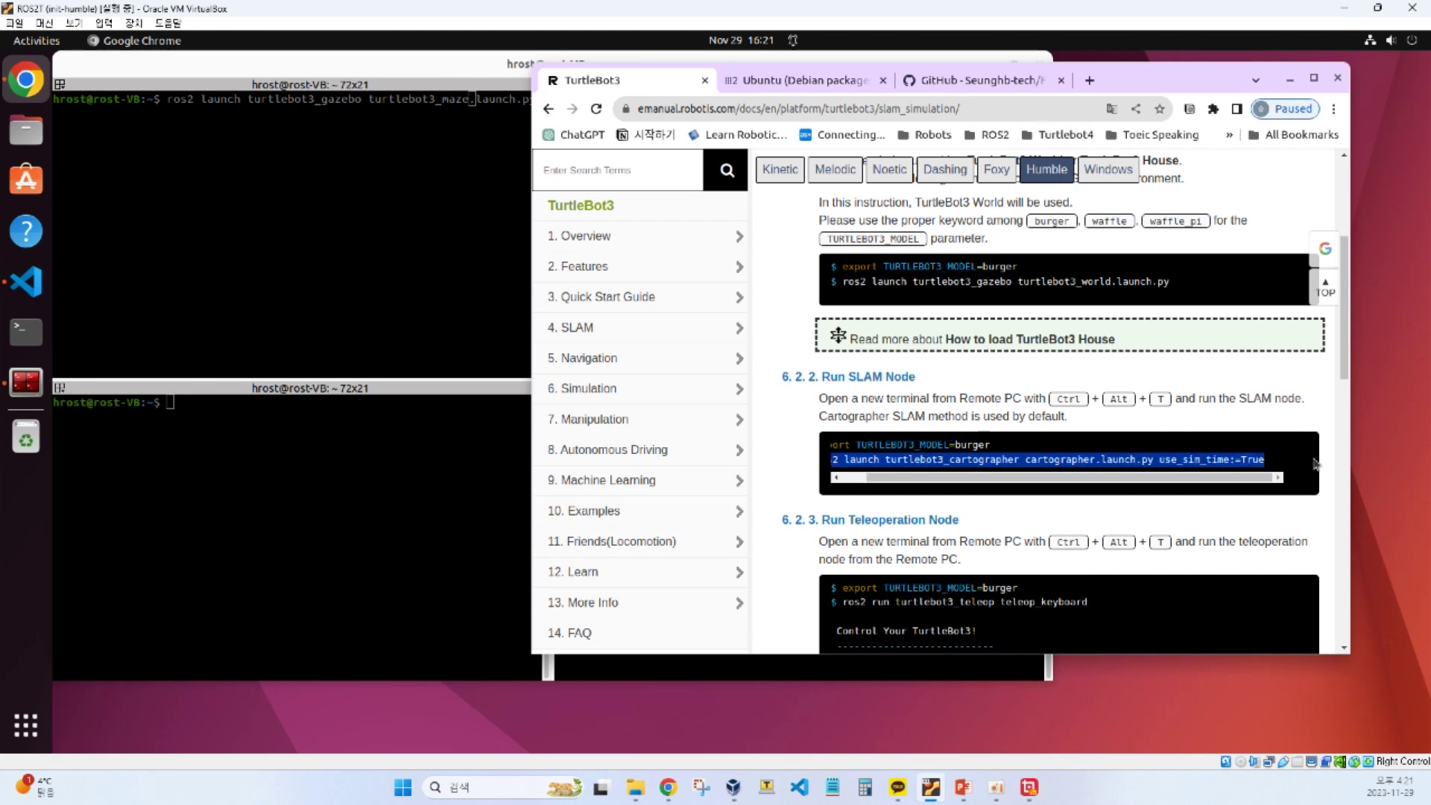
right_click(1216, 462)
click(1019, 469)
key(alt+Tab)
click(750, 133)
right_click(750, 134)
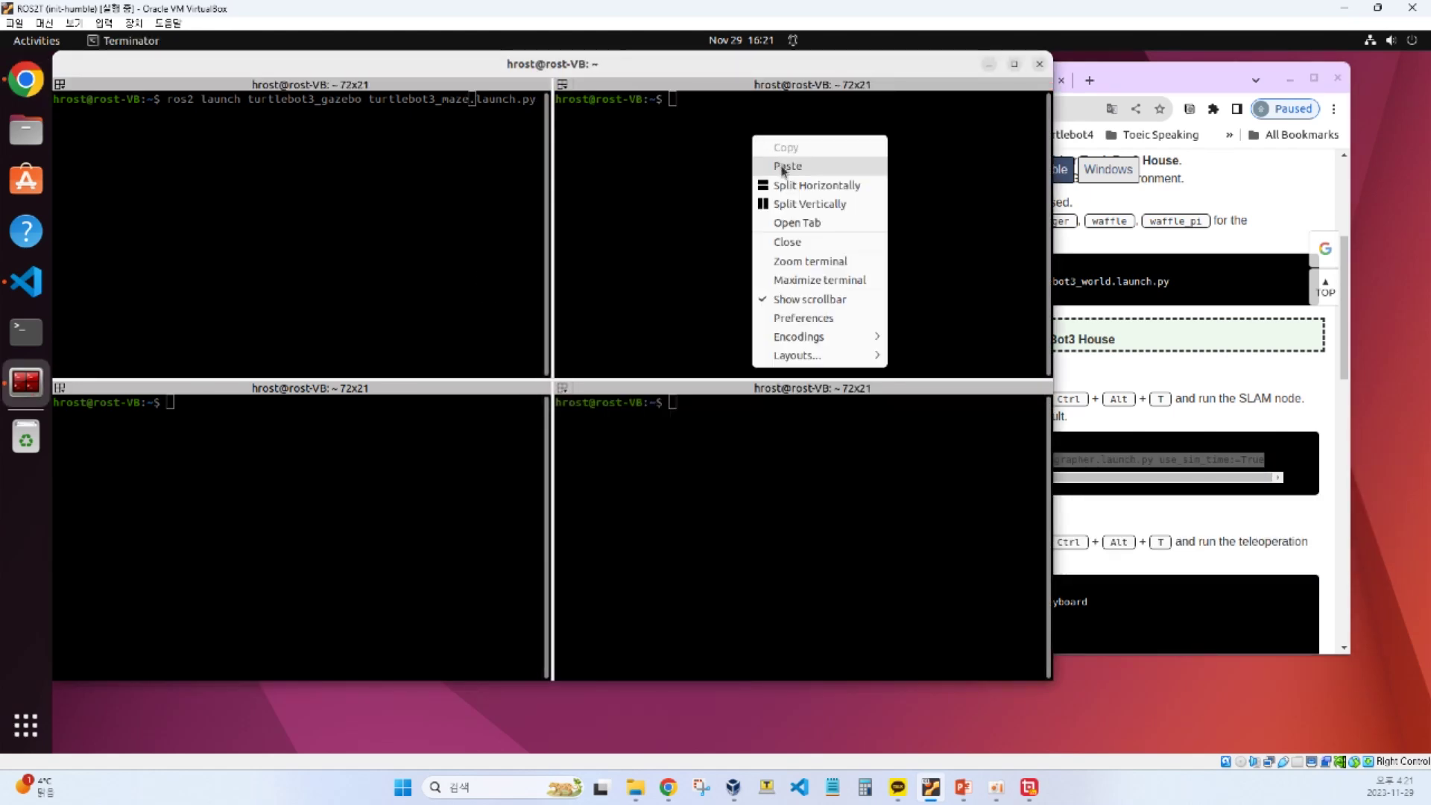
click(781, 164)
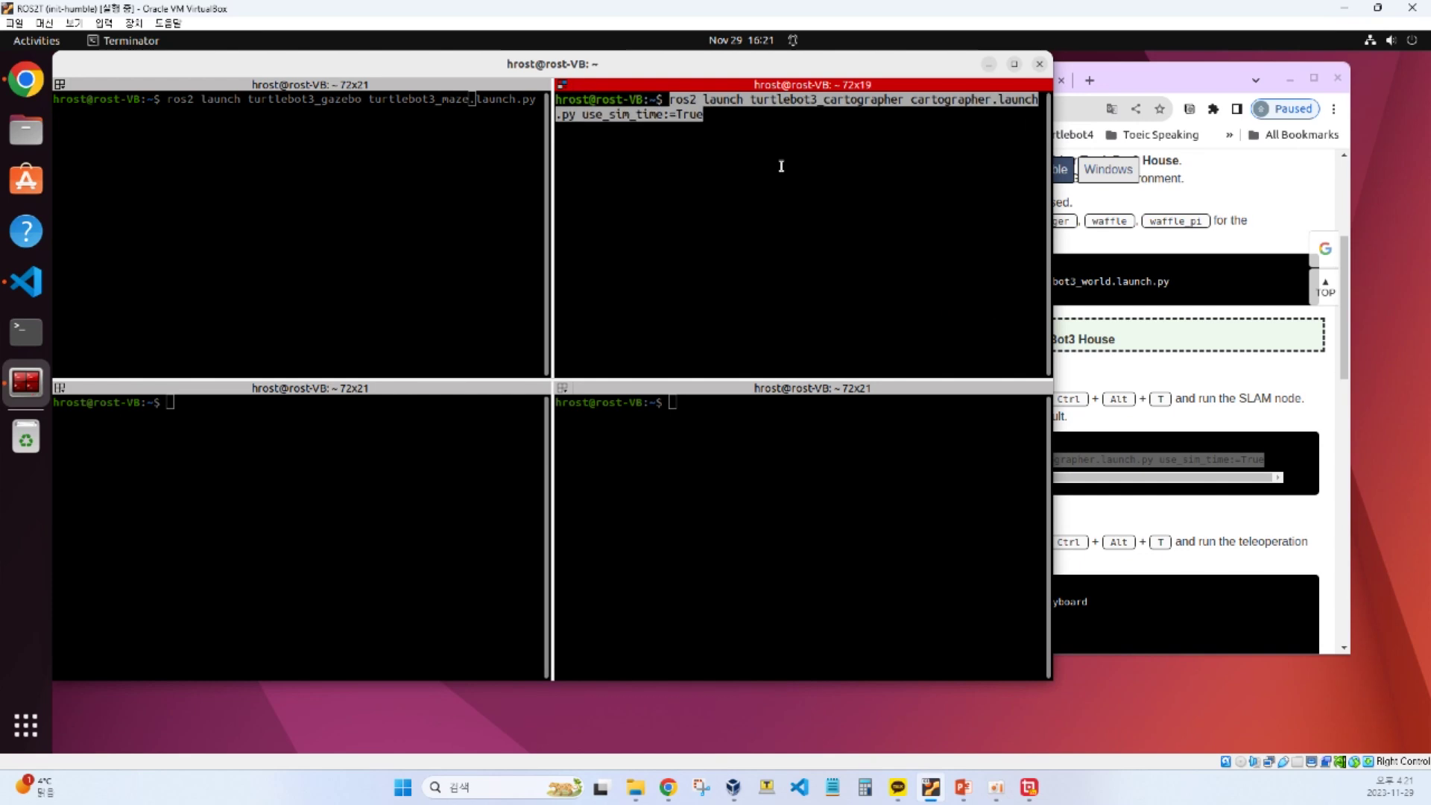
click(490, 199)
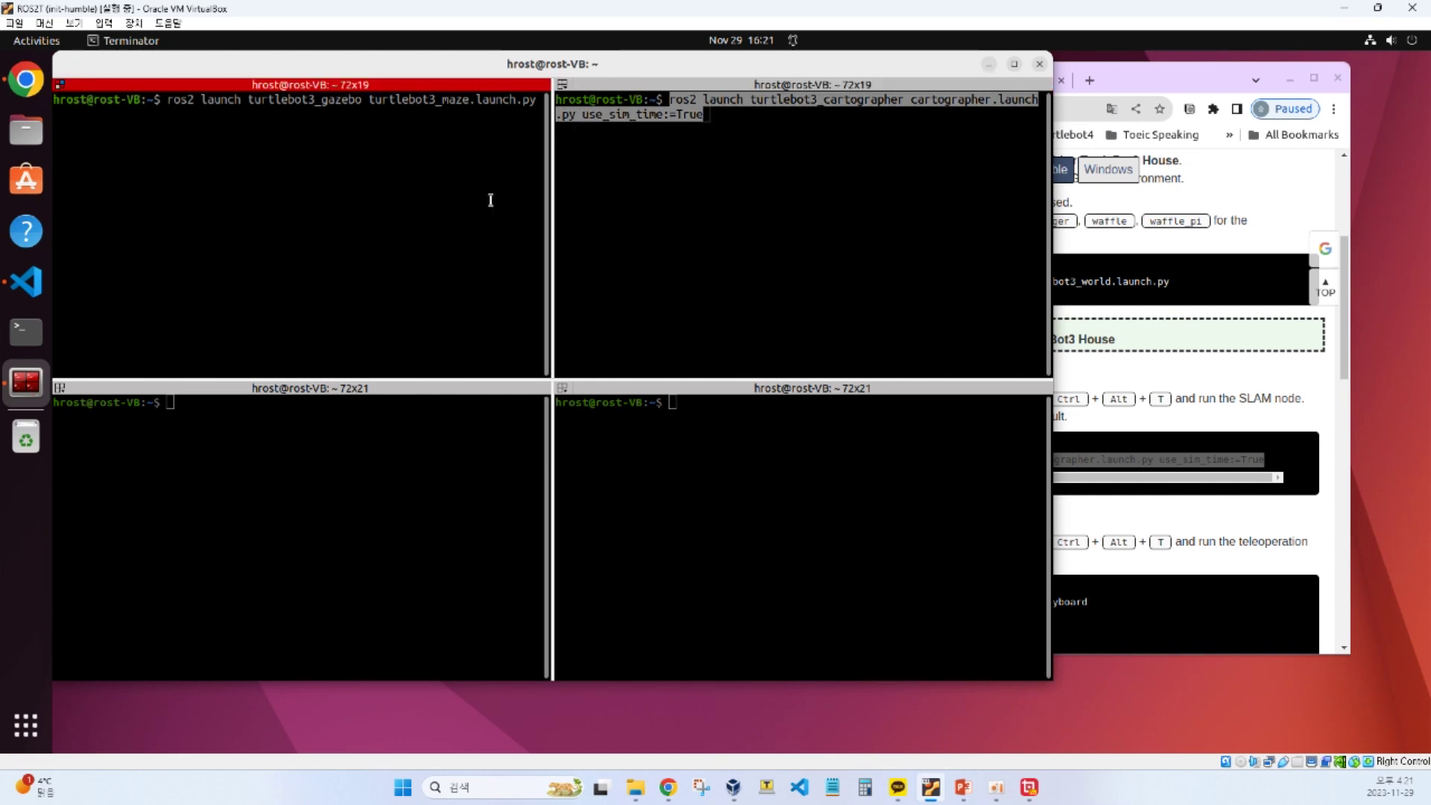
click(1326, 404)
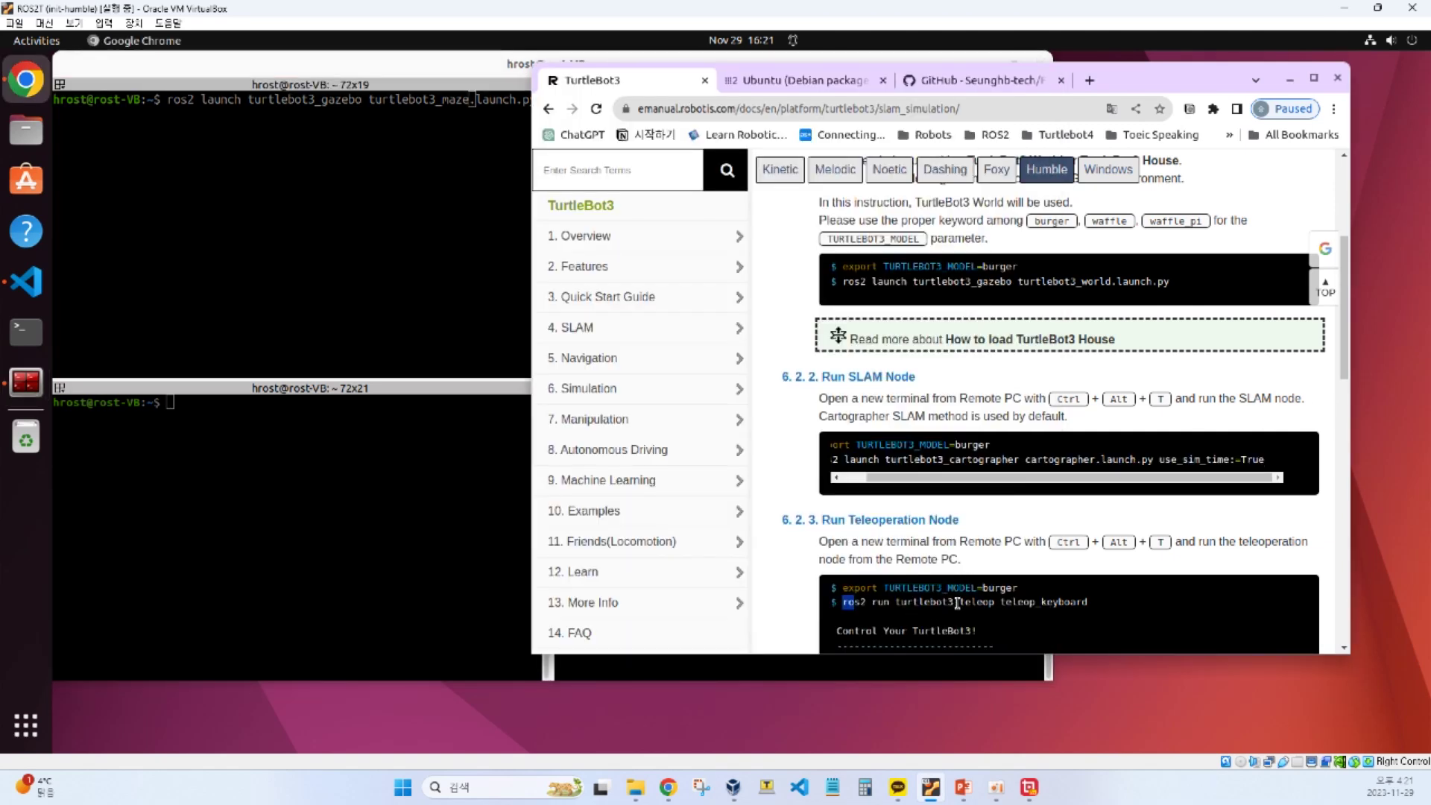
drag(842, 604, 1108, 610)
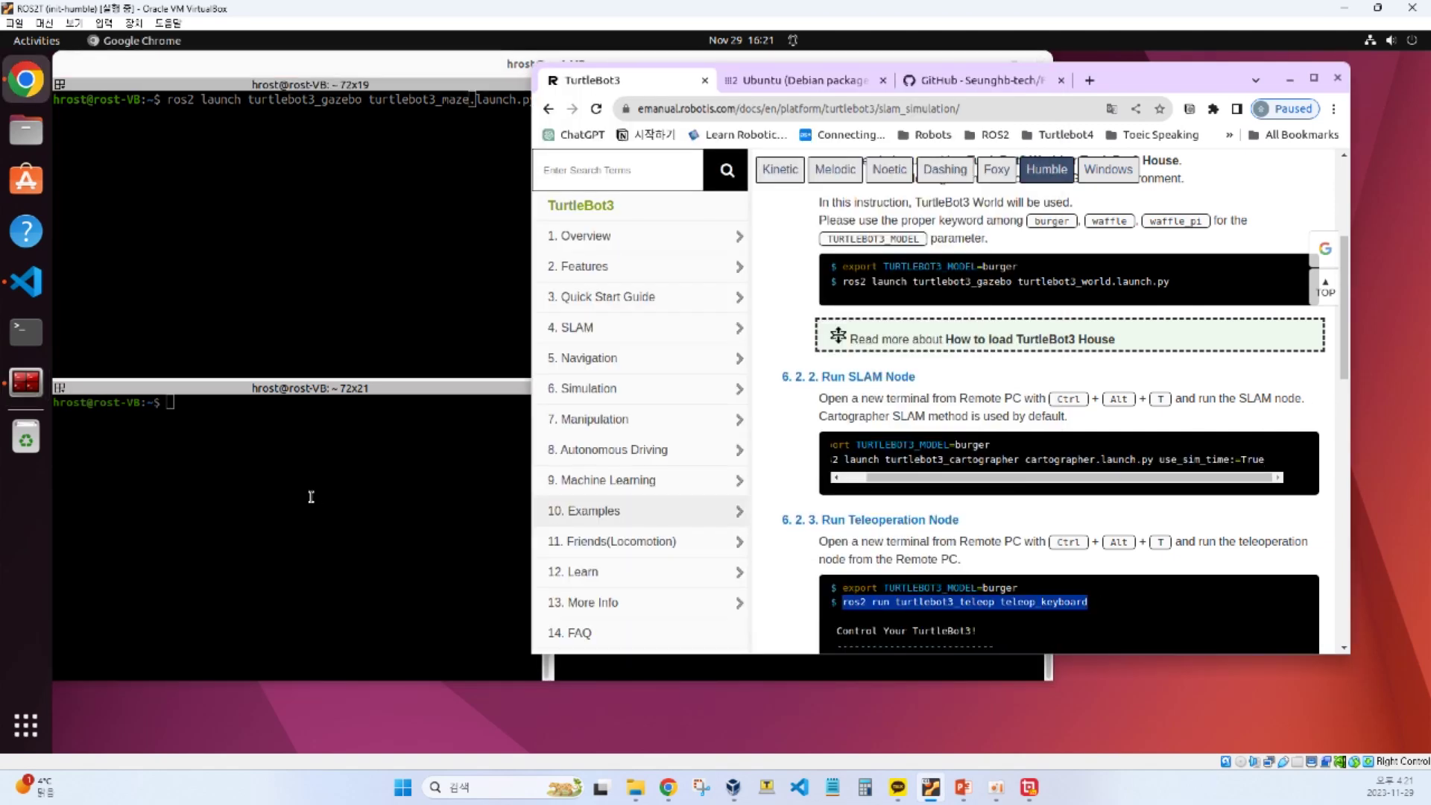
- Enter ros2 launch my_joystic_pkg joystic_control.launch.py in the third Terminator pane without running it
click(311, 495)
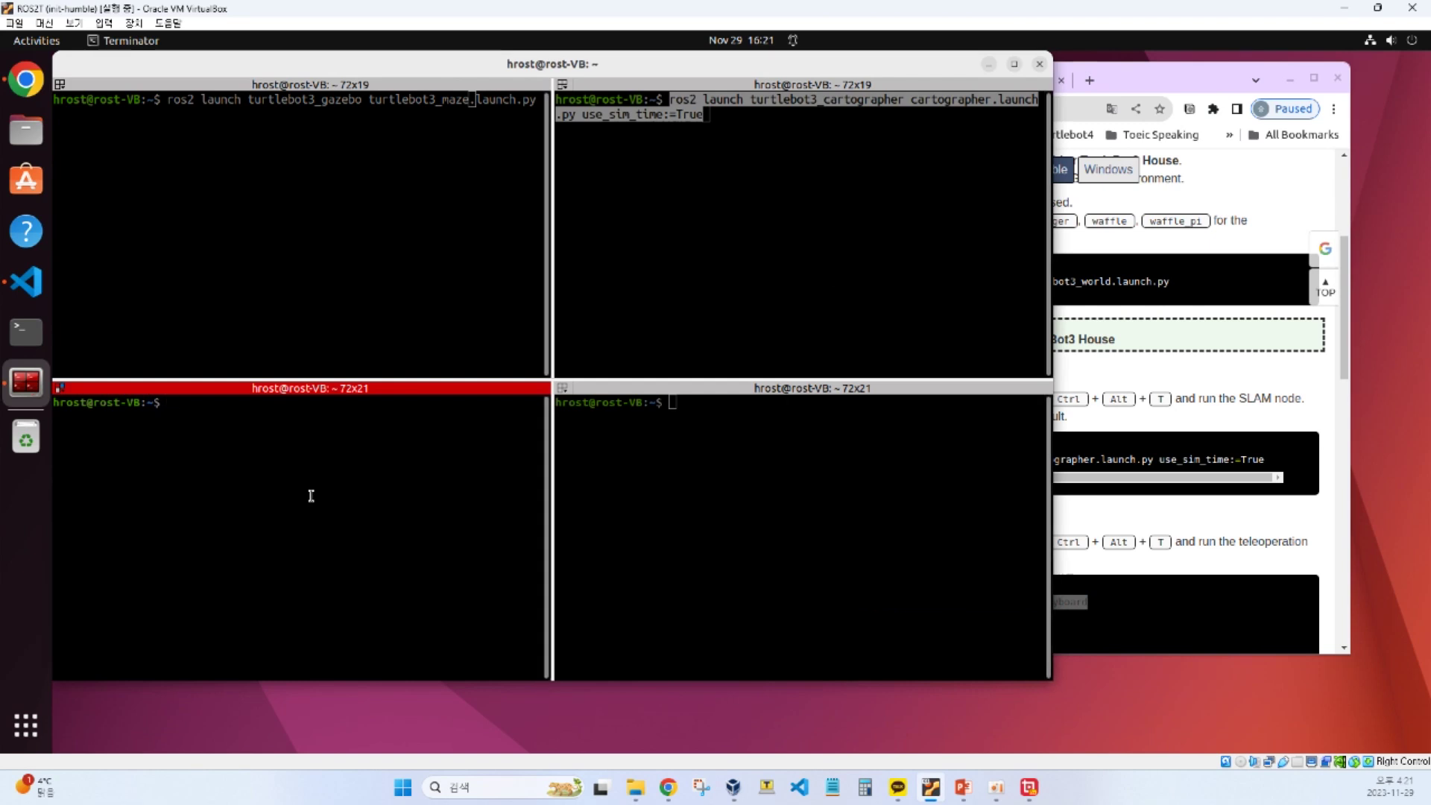
text(os2 )
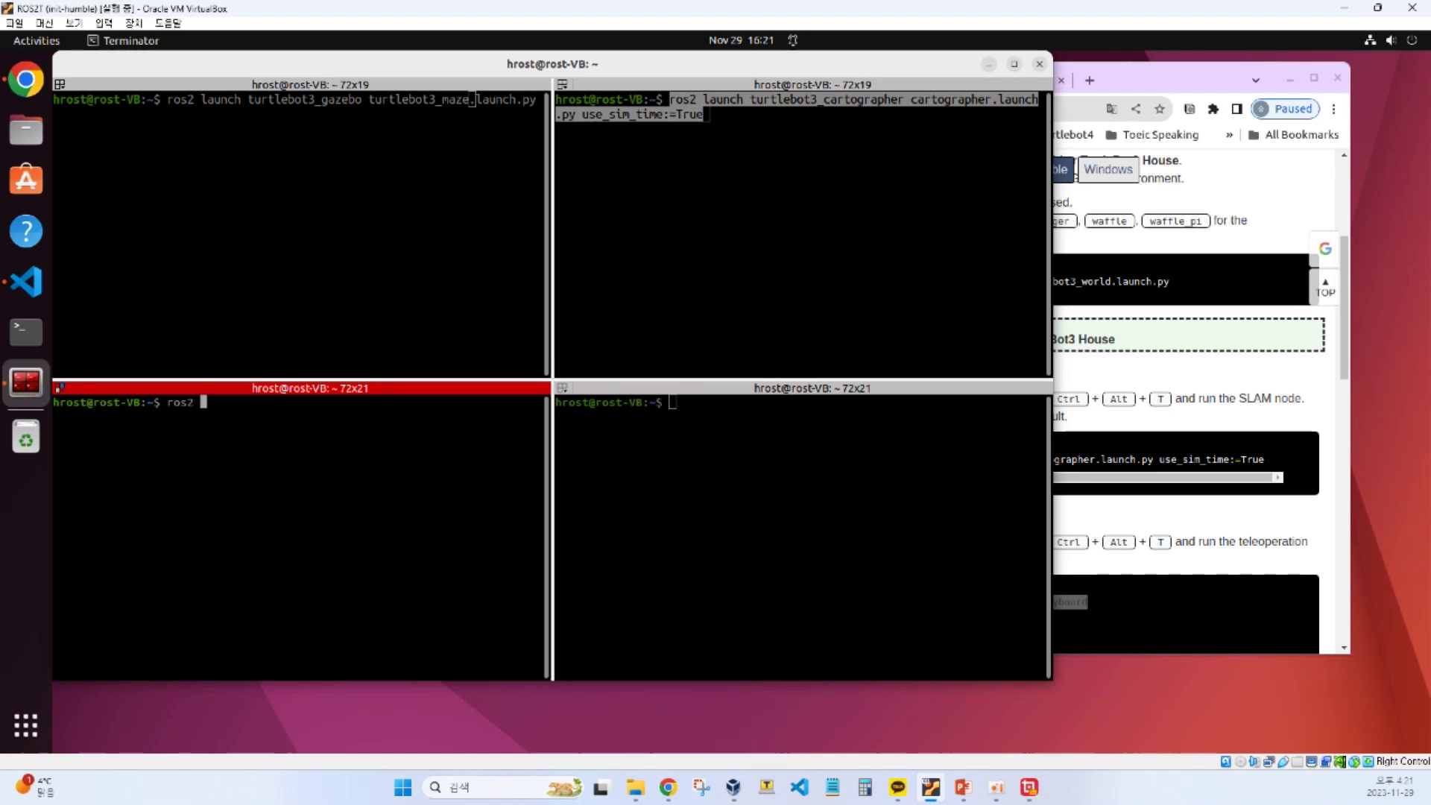
text(launch my)
key(Tab)
text(jo)
key(Tab)
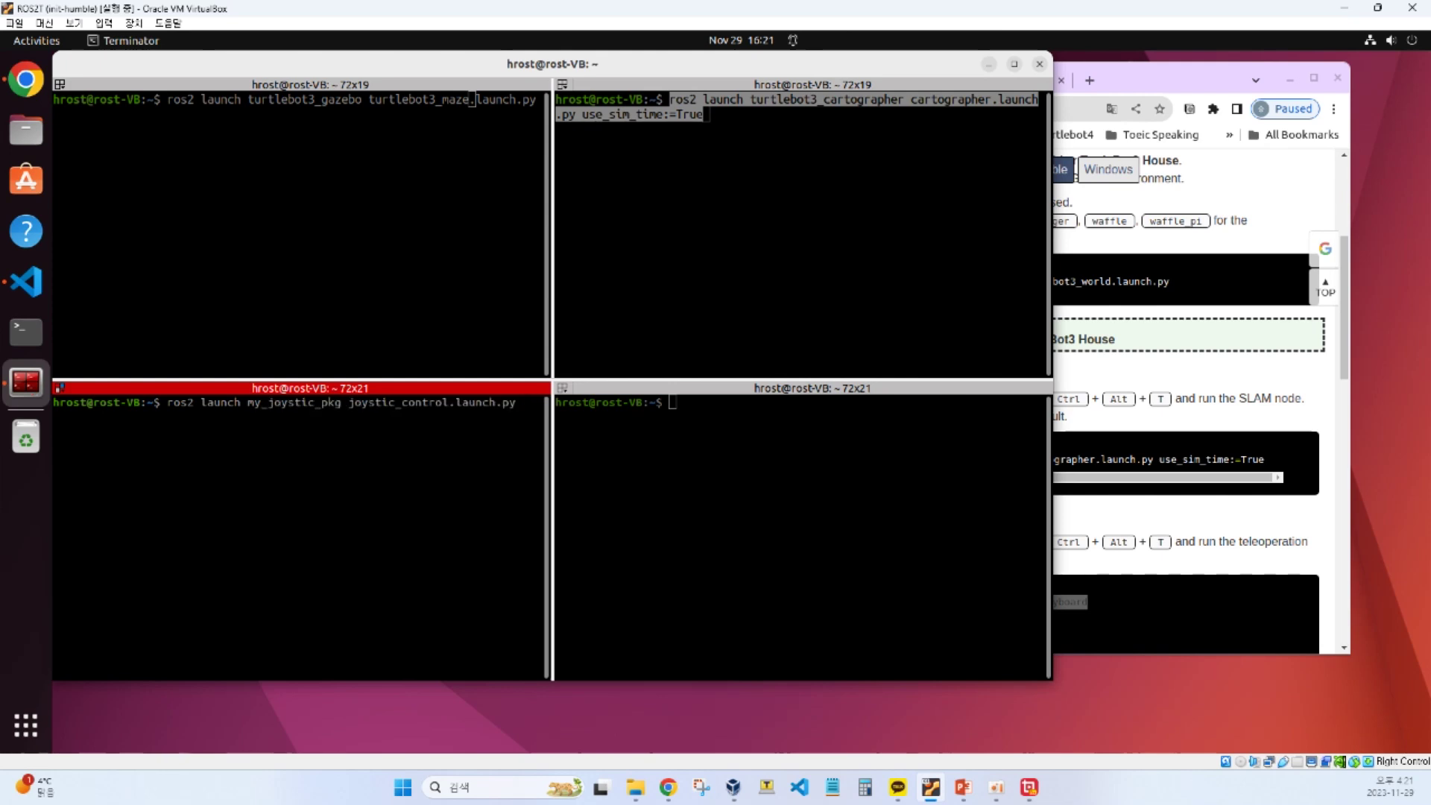
- Copy the ros2 run nav2_map_server map_saver_cli command from Save Map into the fourth Terminator pane and set its output file to ~/maze
click(773, 539)
click(1304, 526)
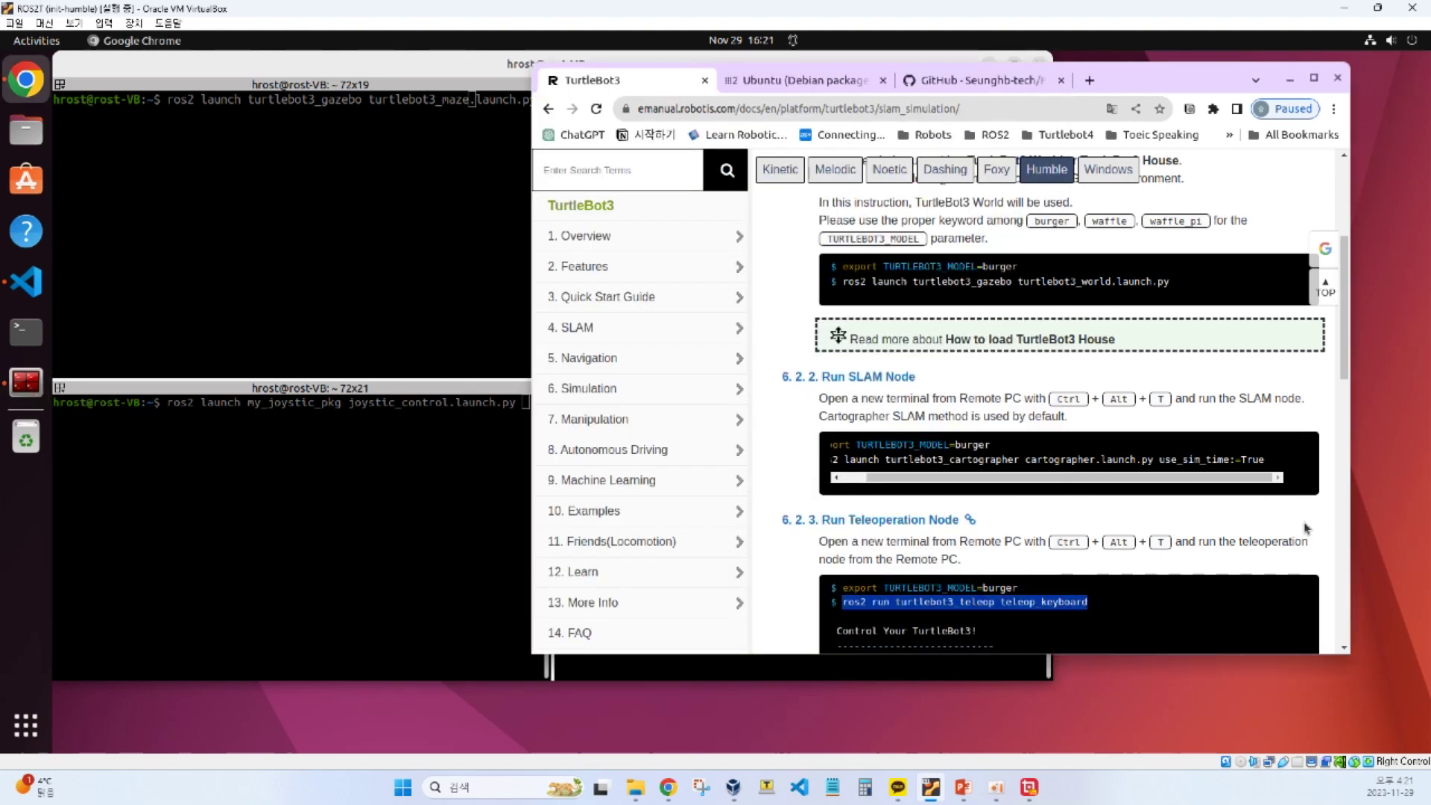
scroll(1304, 526, down, 5)
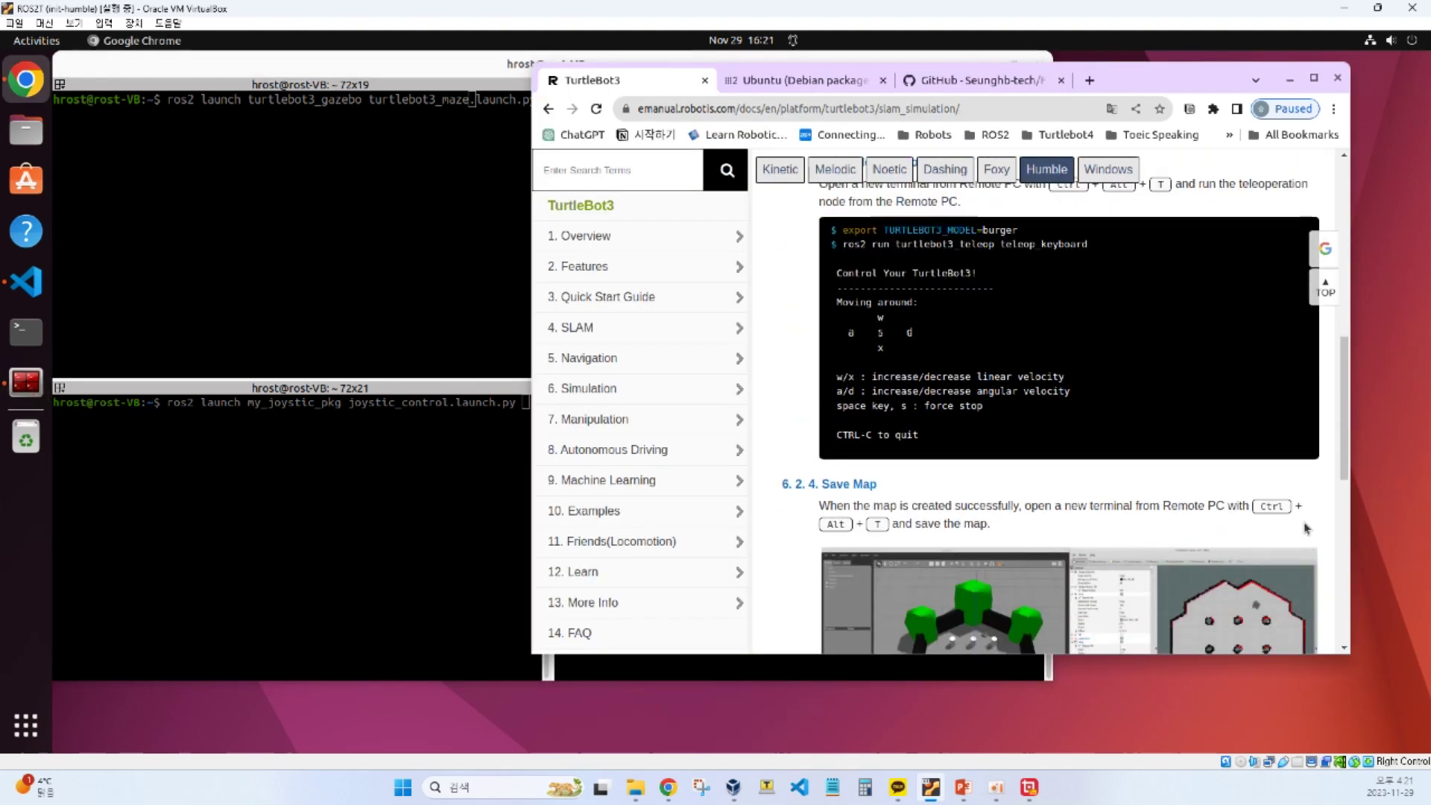
scroll(1304, 528, down, 5)
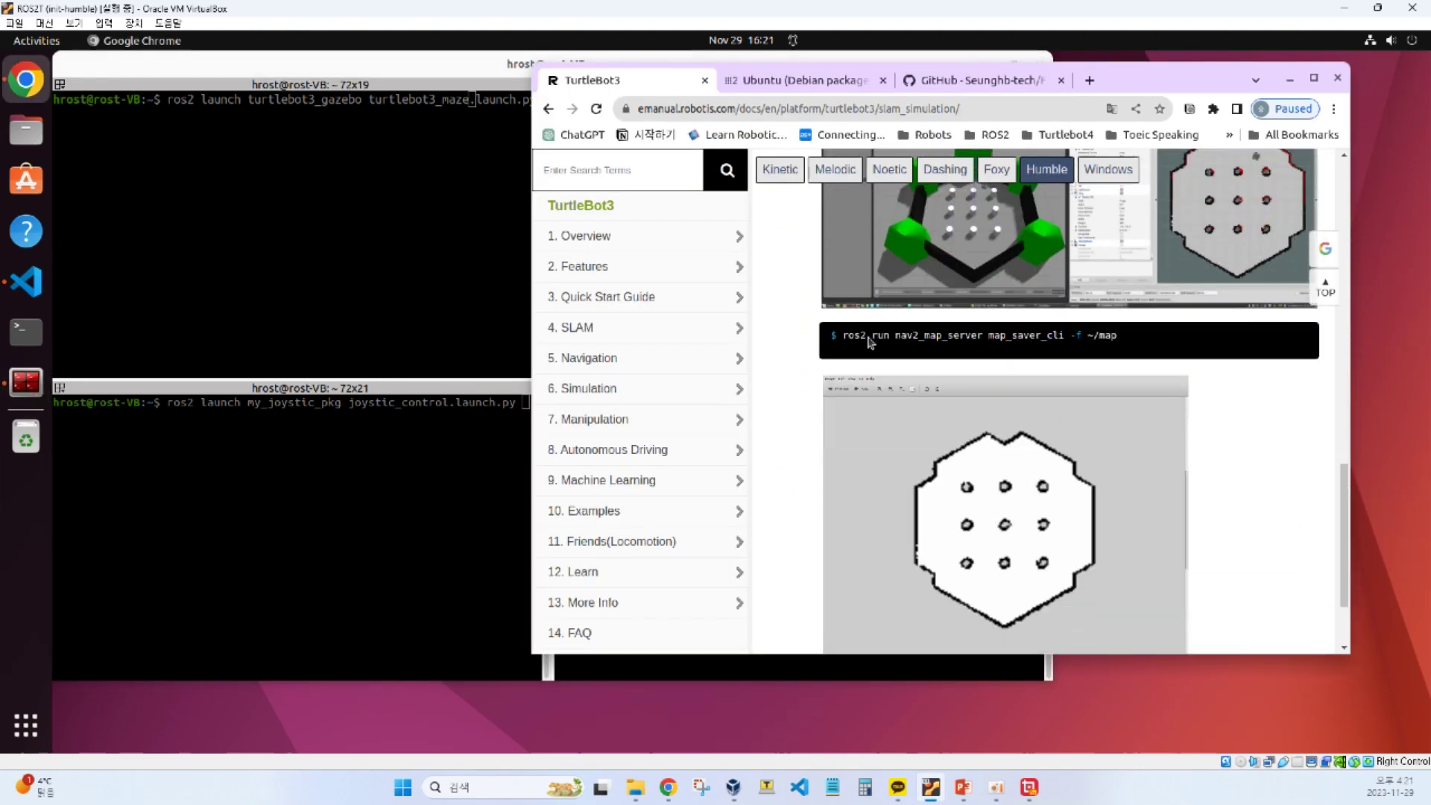
drag(841, 336, 1125, 341)
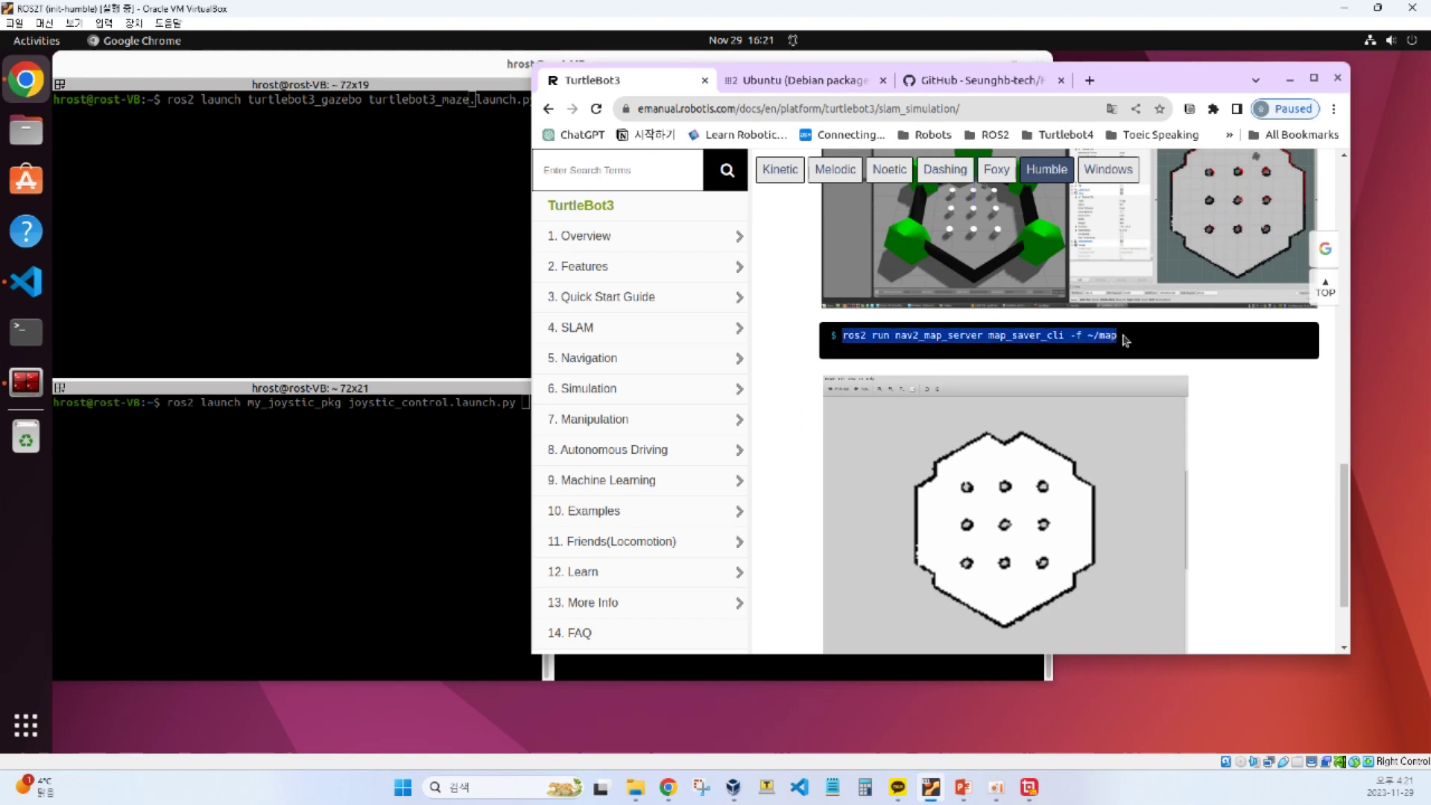
right_click(1081, 335)
click(1082, 345)
click(432, 480)
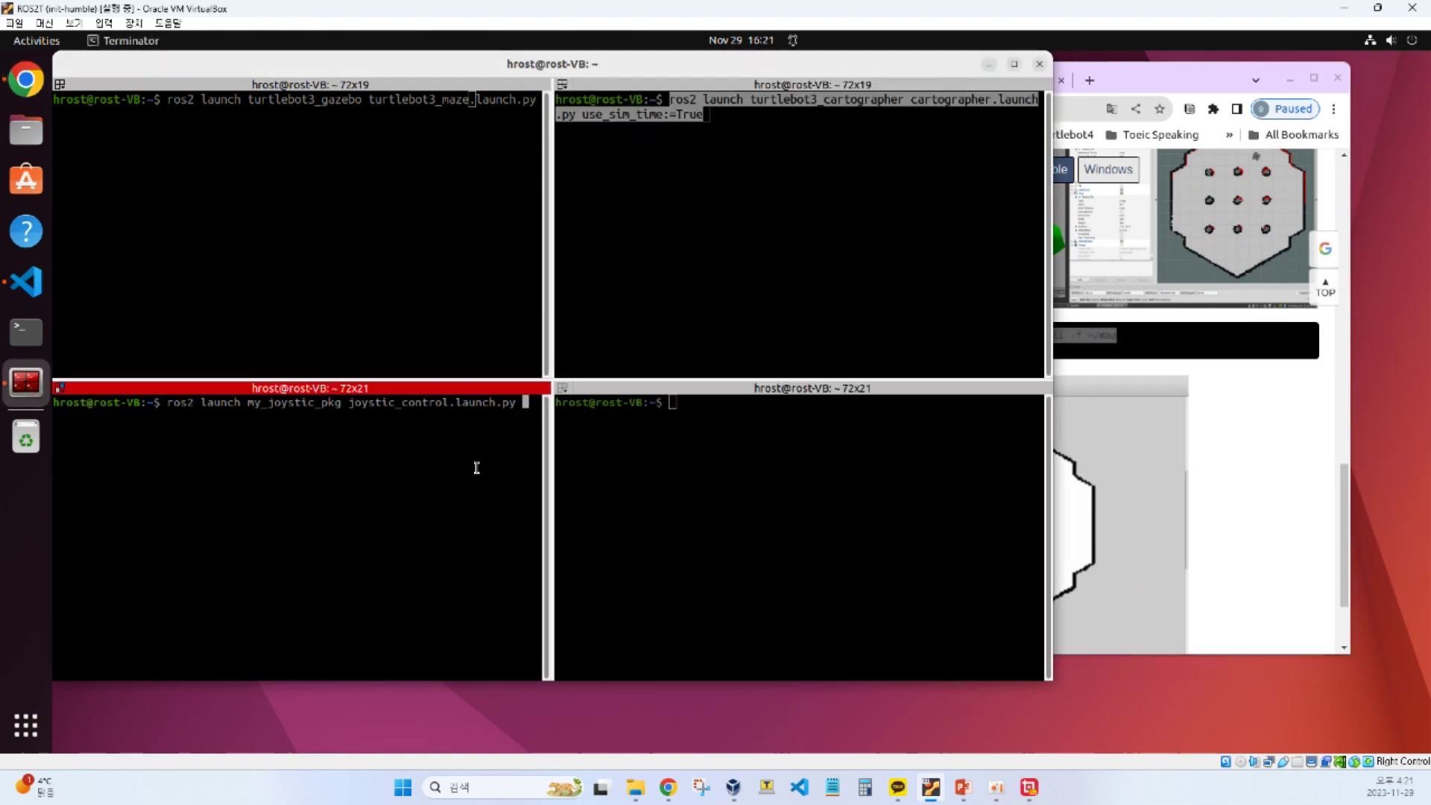
right_click(735, 404)
click(759, 436)
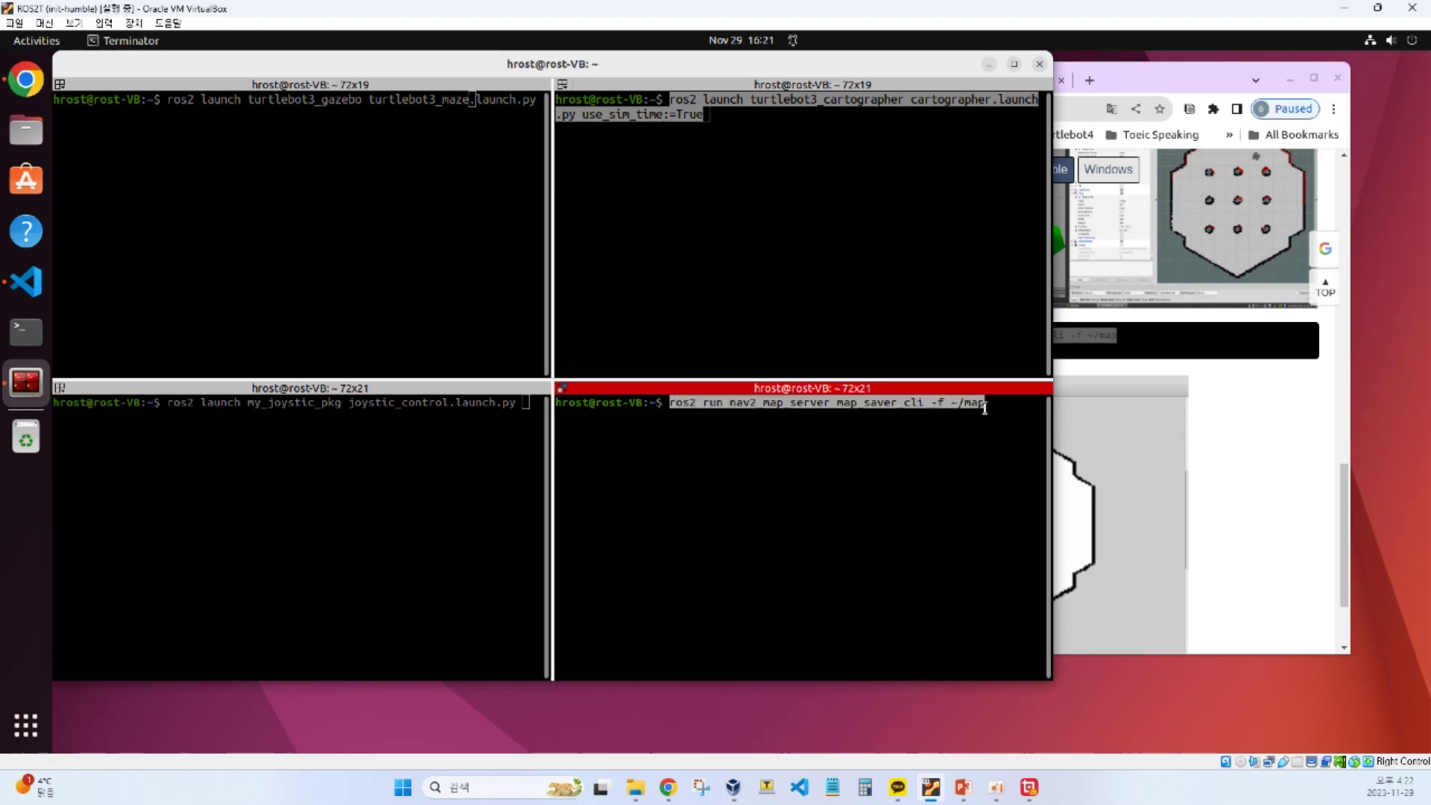
key(Left)
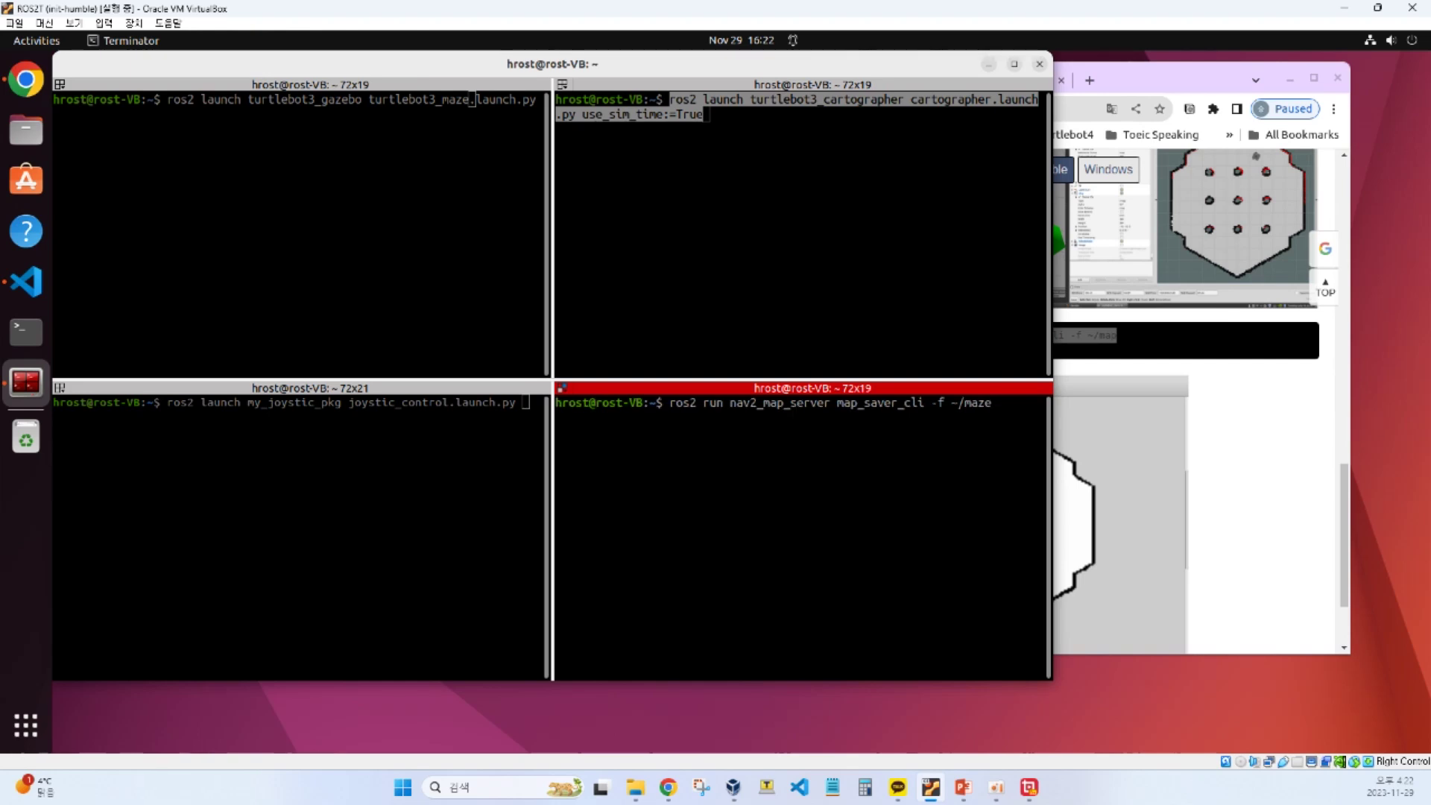
- Run the turtlebot3_maze.launch.py command in the first pane and bring the Gazebo maze into clear view beside the terminals
click(436, 452)
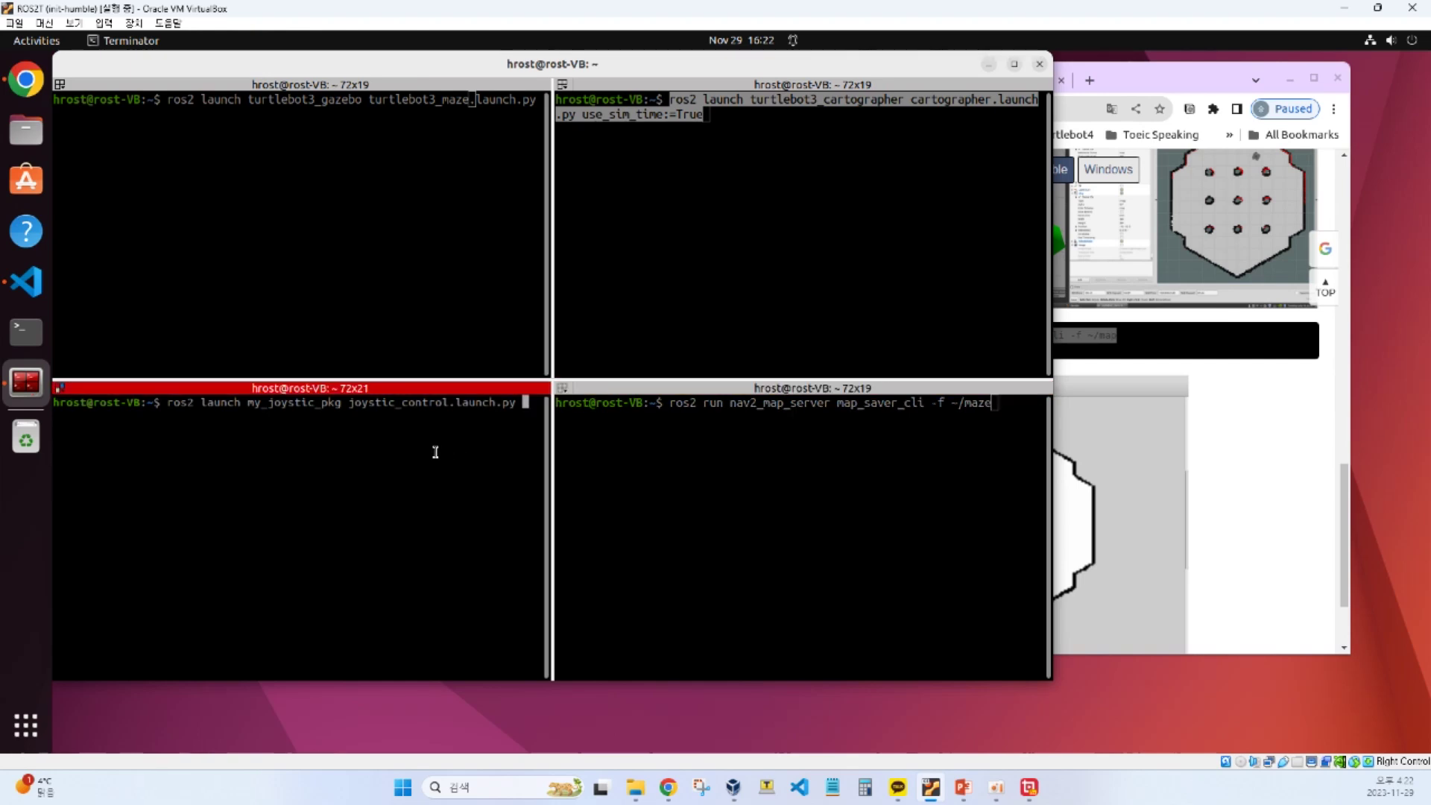
click(459, 268)
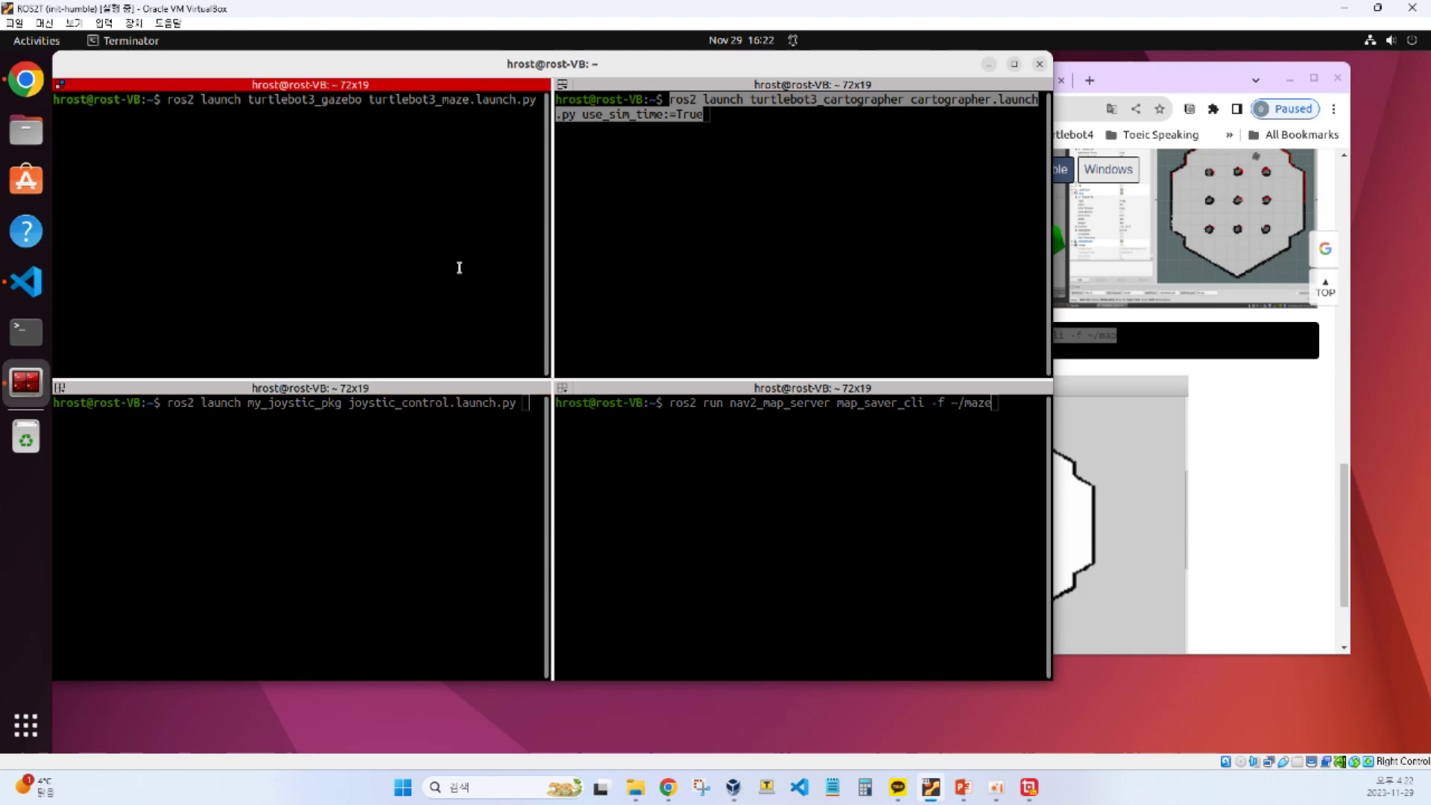
key(Return)
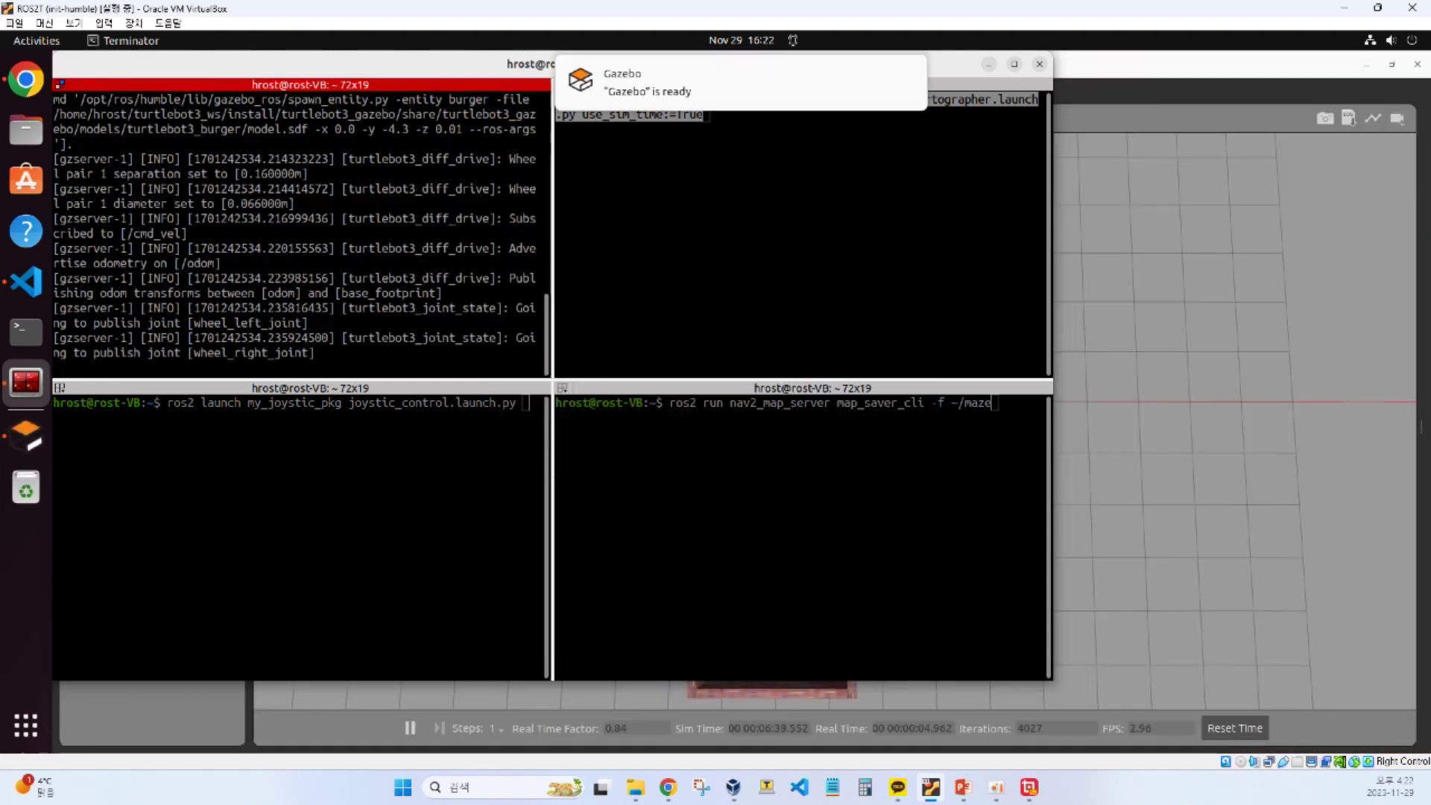
click(1130, 379)
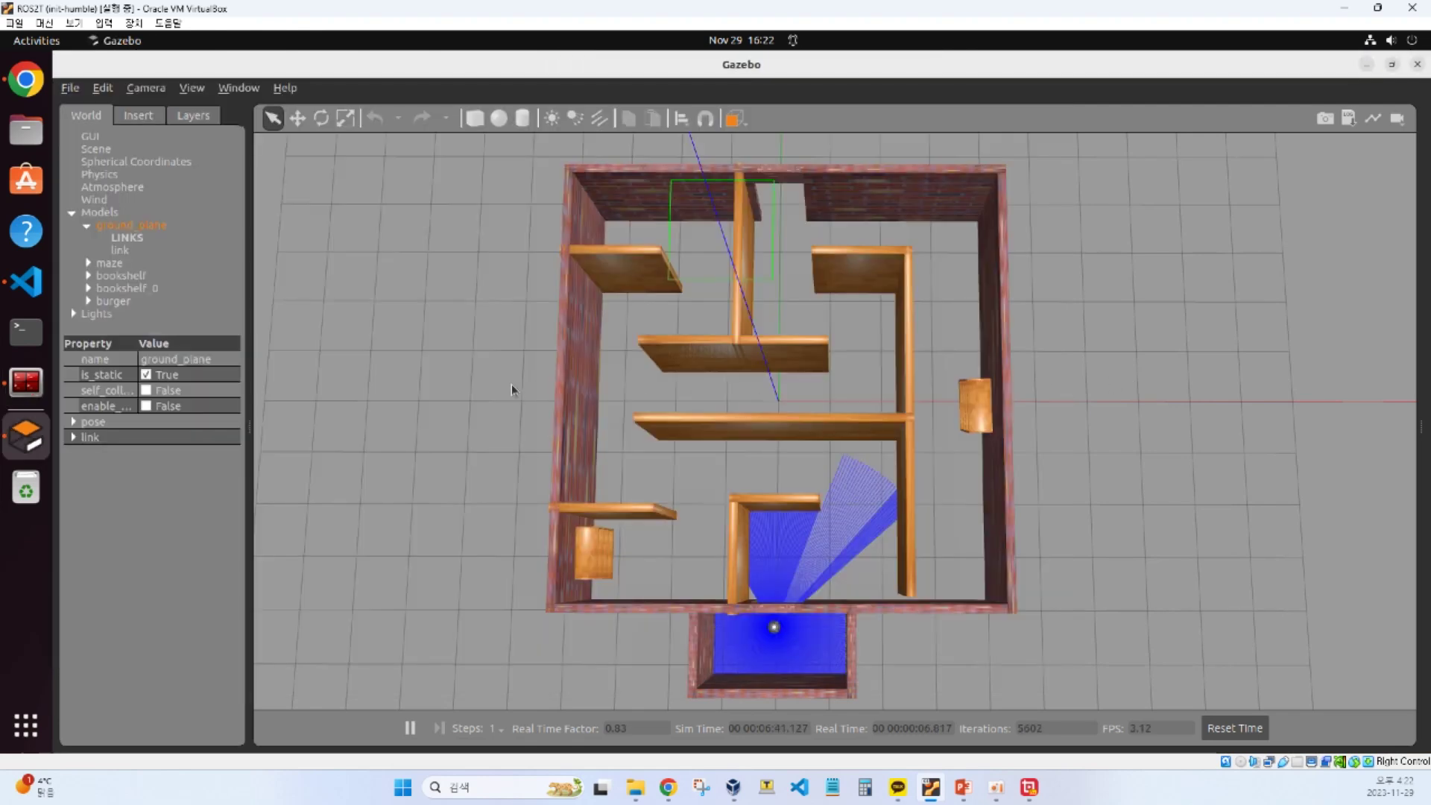
drag(511, 389, 827, 388)
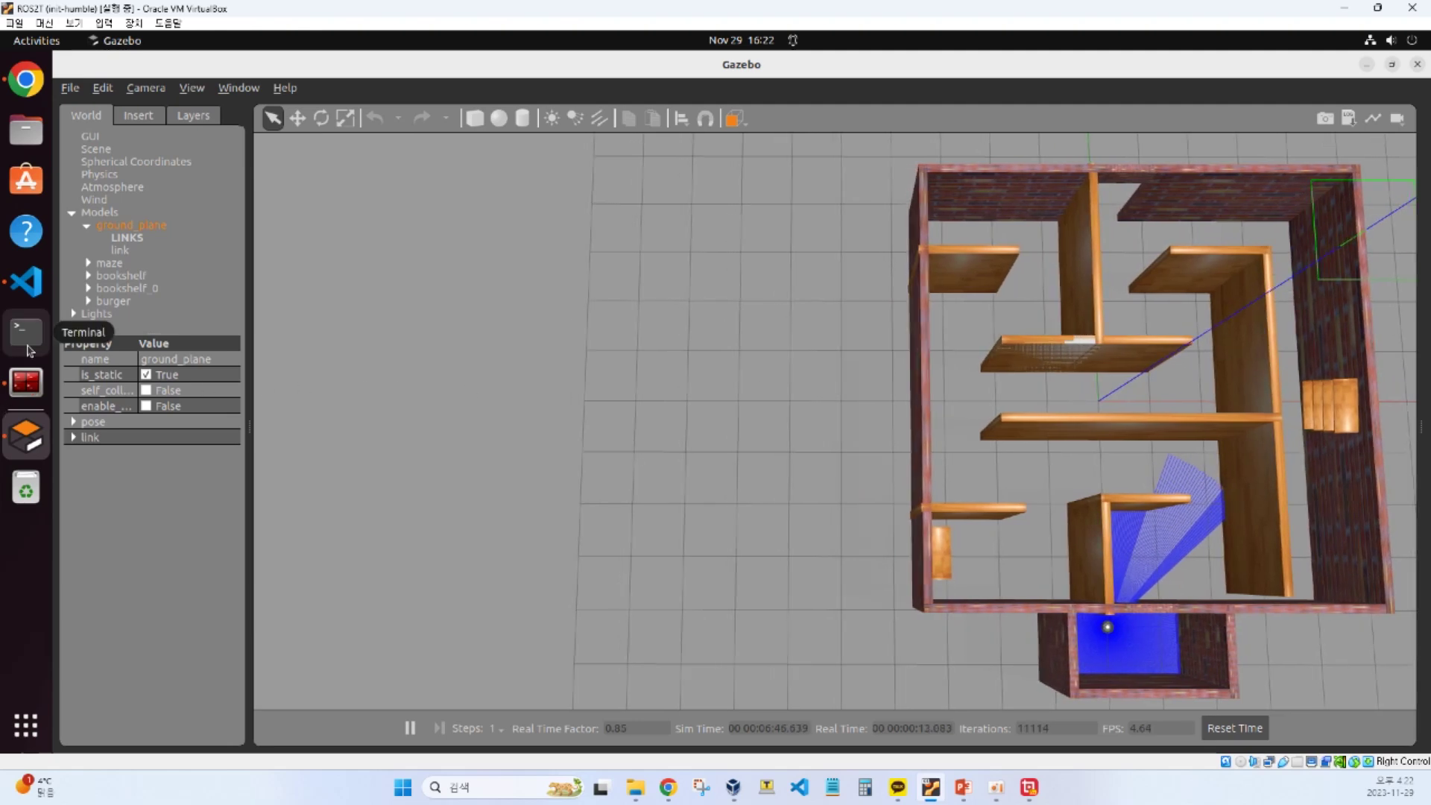
- Run the turtlebot3_cartographer cartographer.launch.py command with use_sim_time:=True in the second Terminator pane
click(26, 382)
click(737, 144)
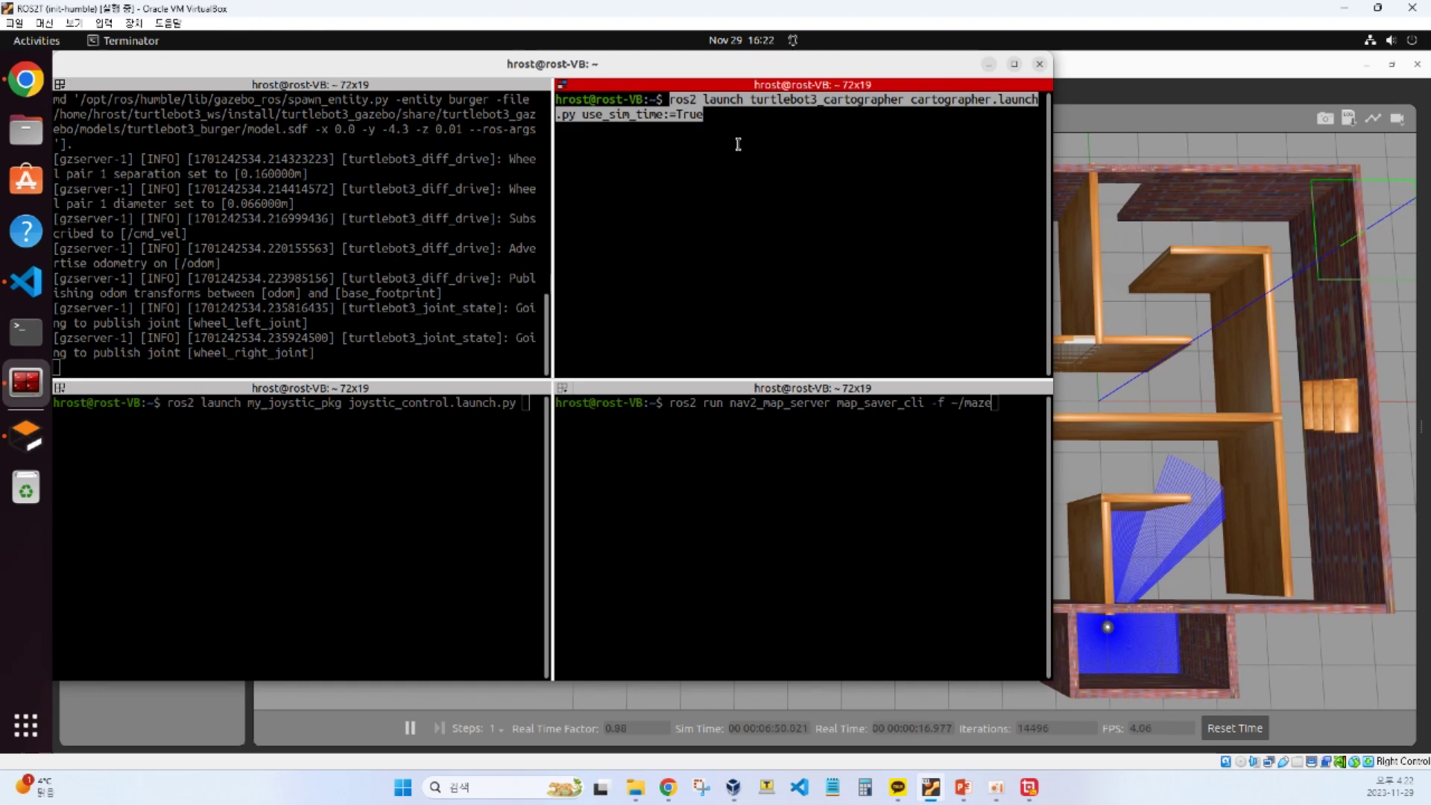
key(Return)
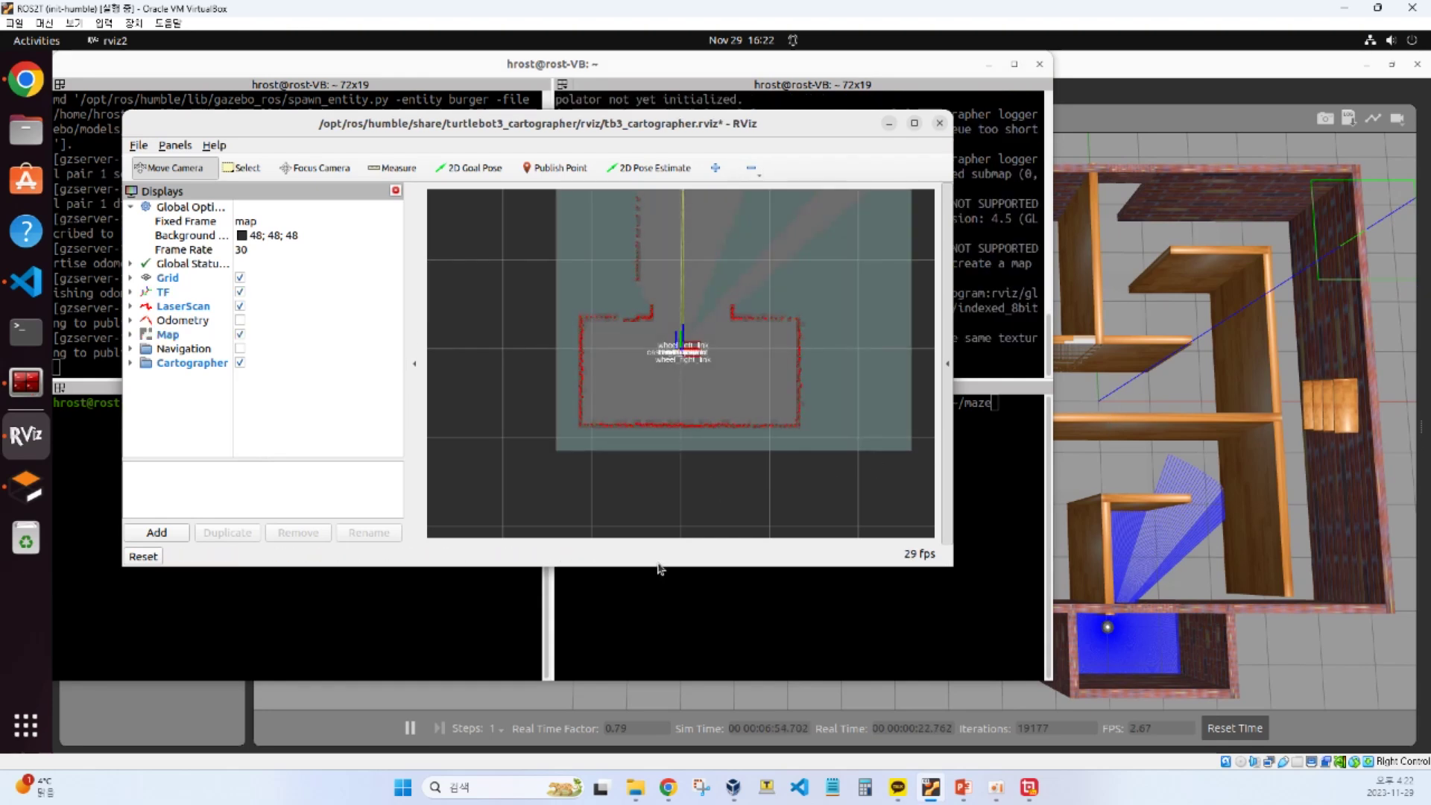
- Enlarge the RViz window vertically, move it up and collapse its Displays list to give the map more room
drag(655, 594, 659, 721)
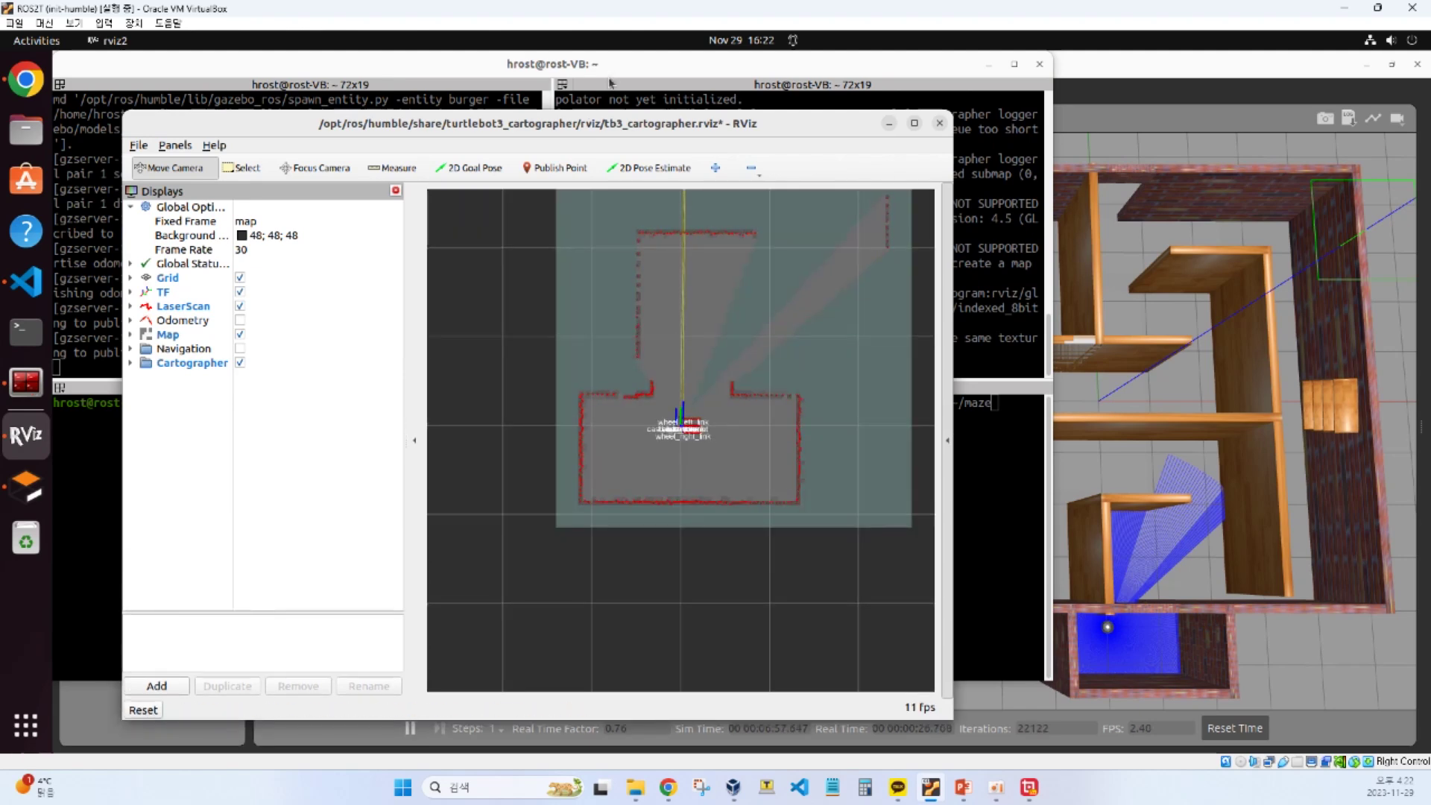
drag(584, 95, 585, 54)
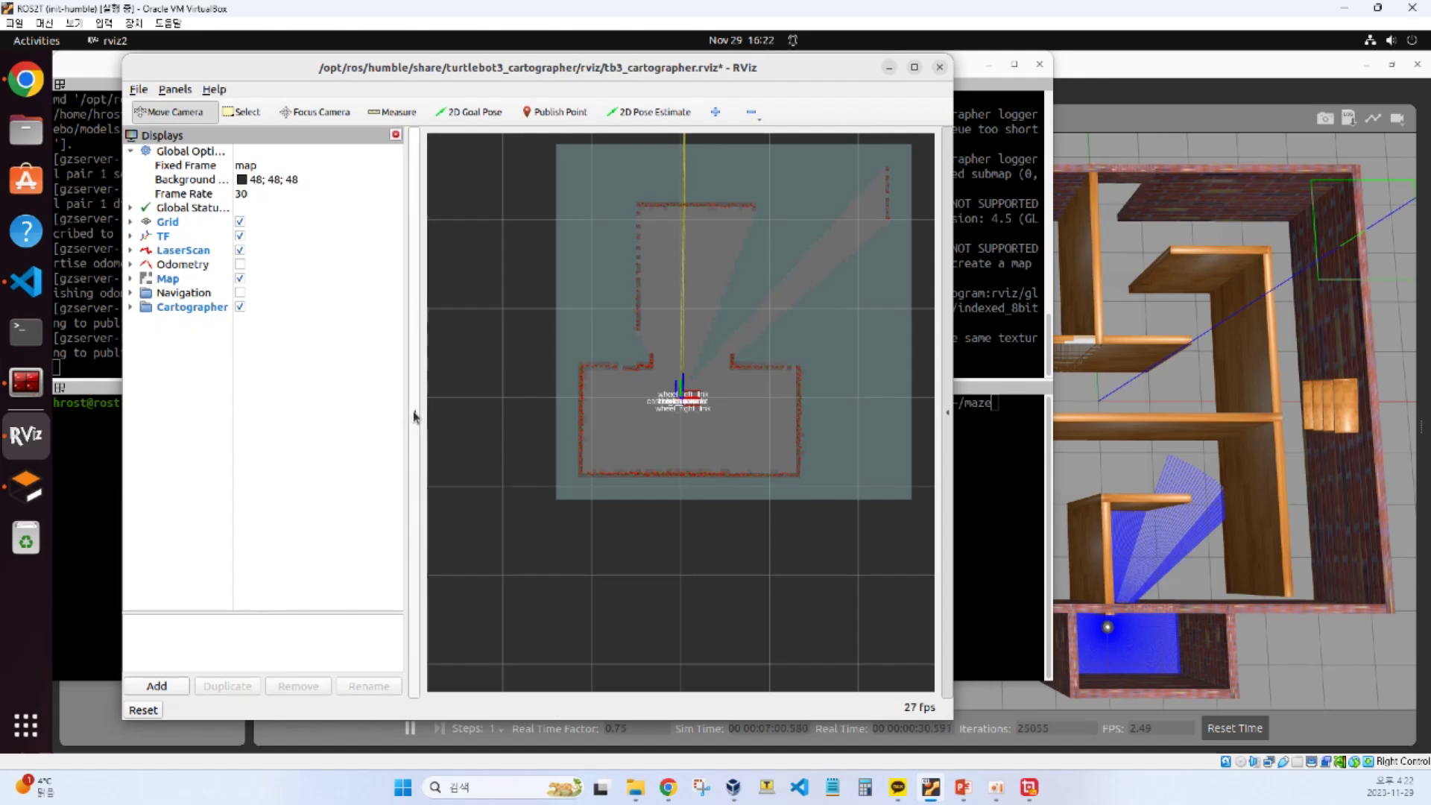
click(415, 417)
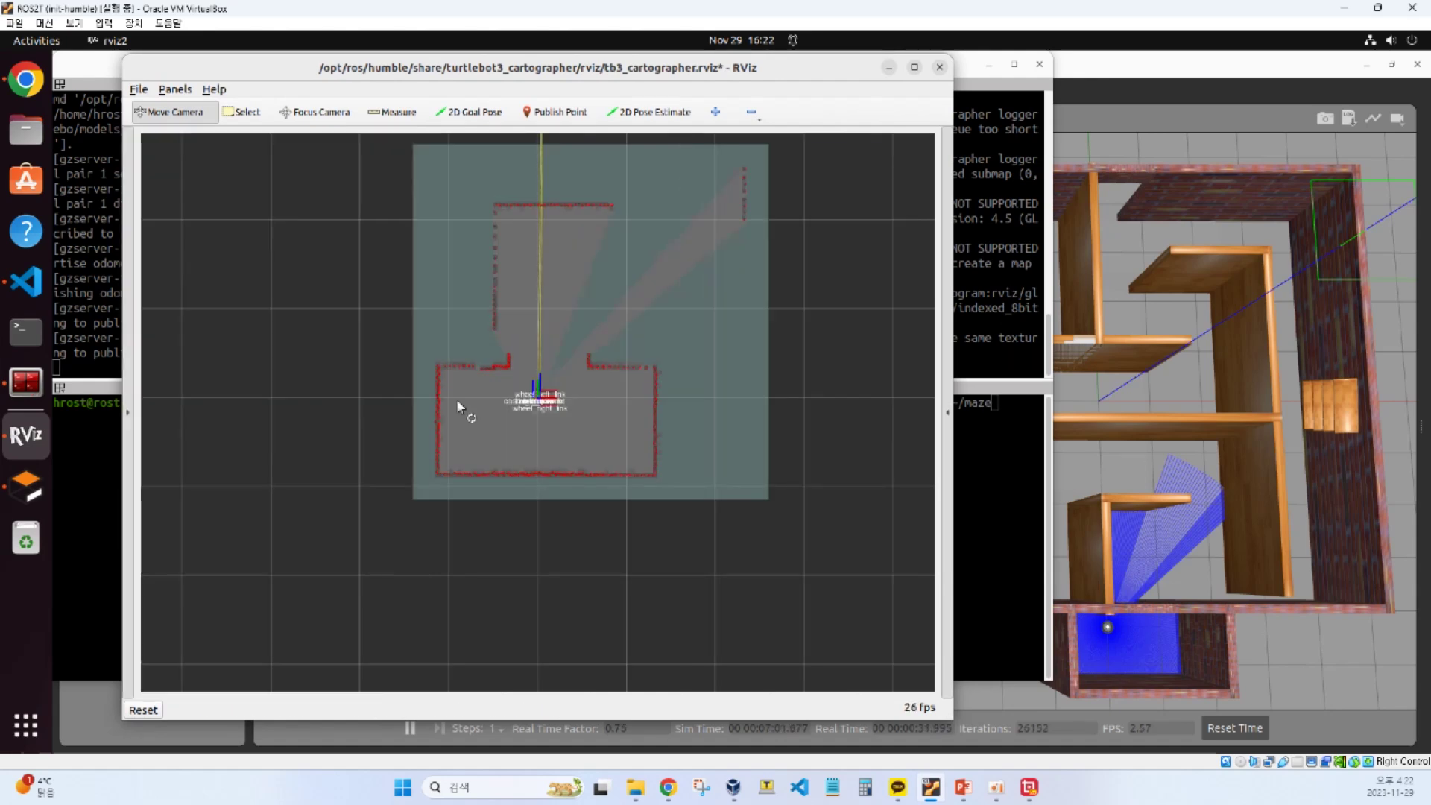
- Run the my_joystic_pkg joystic_control.launch.py command in the third Terminator pane and bring RViz back to the front
click(103, 466)
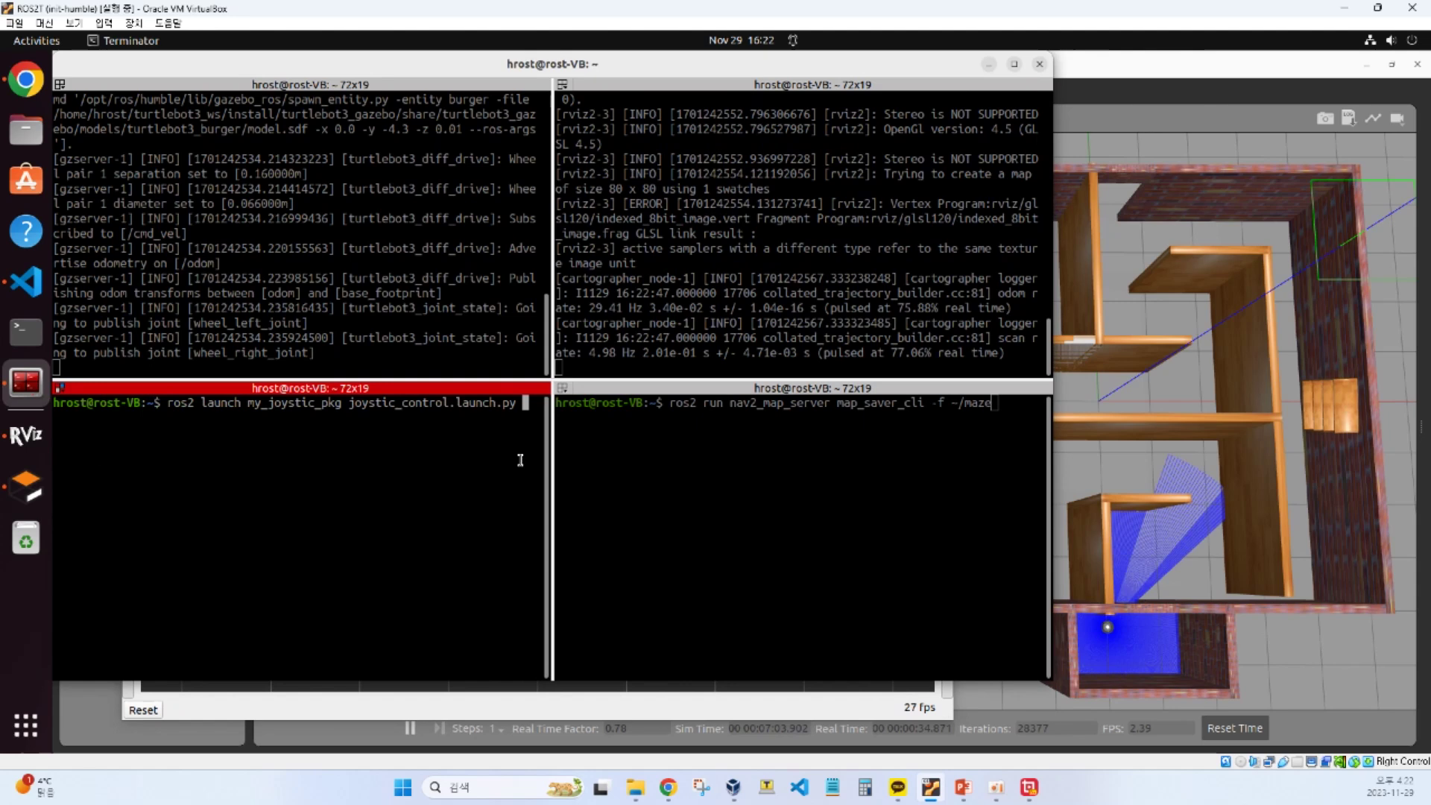
key(Return)
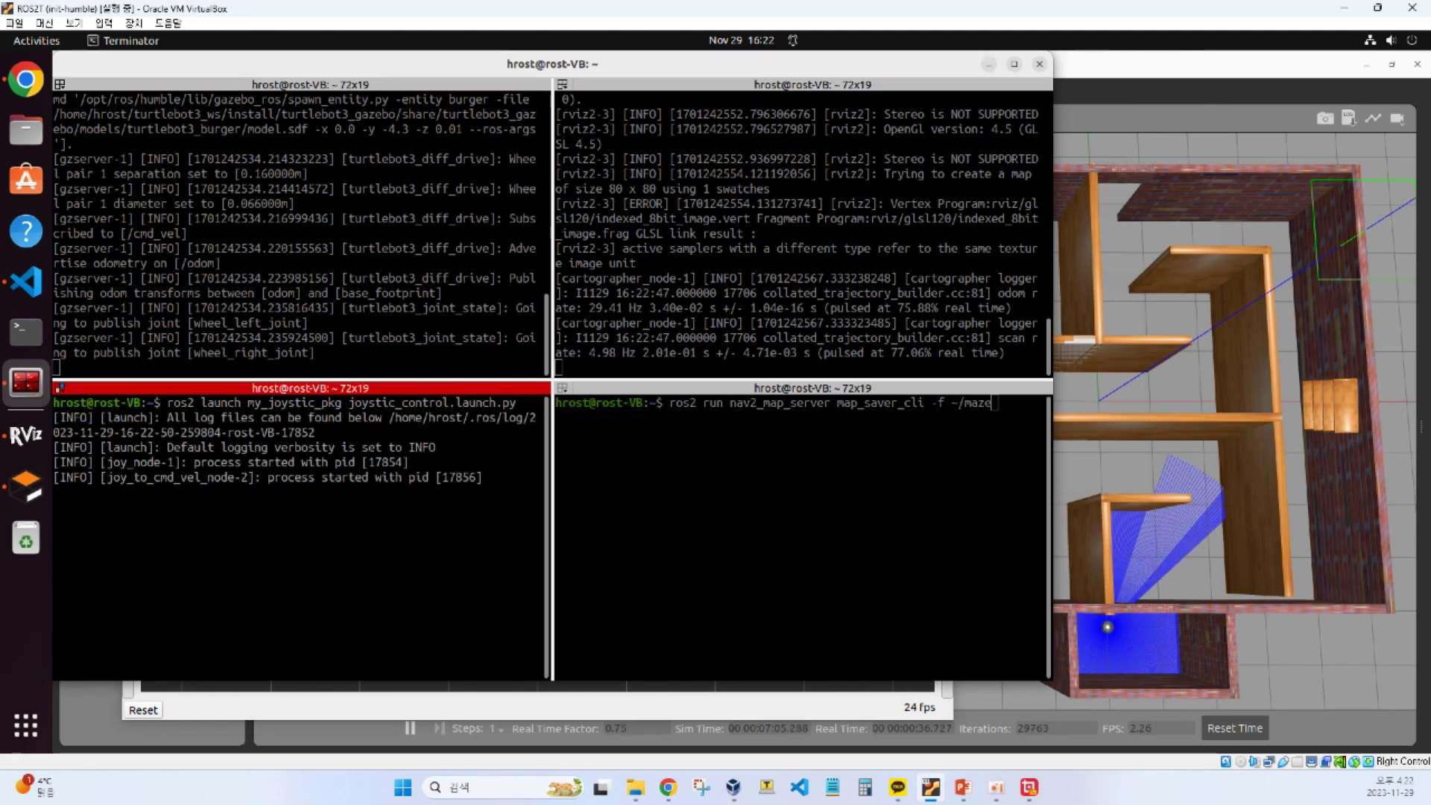
click(828, 700)
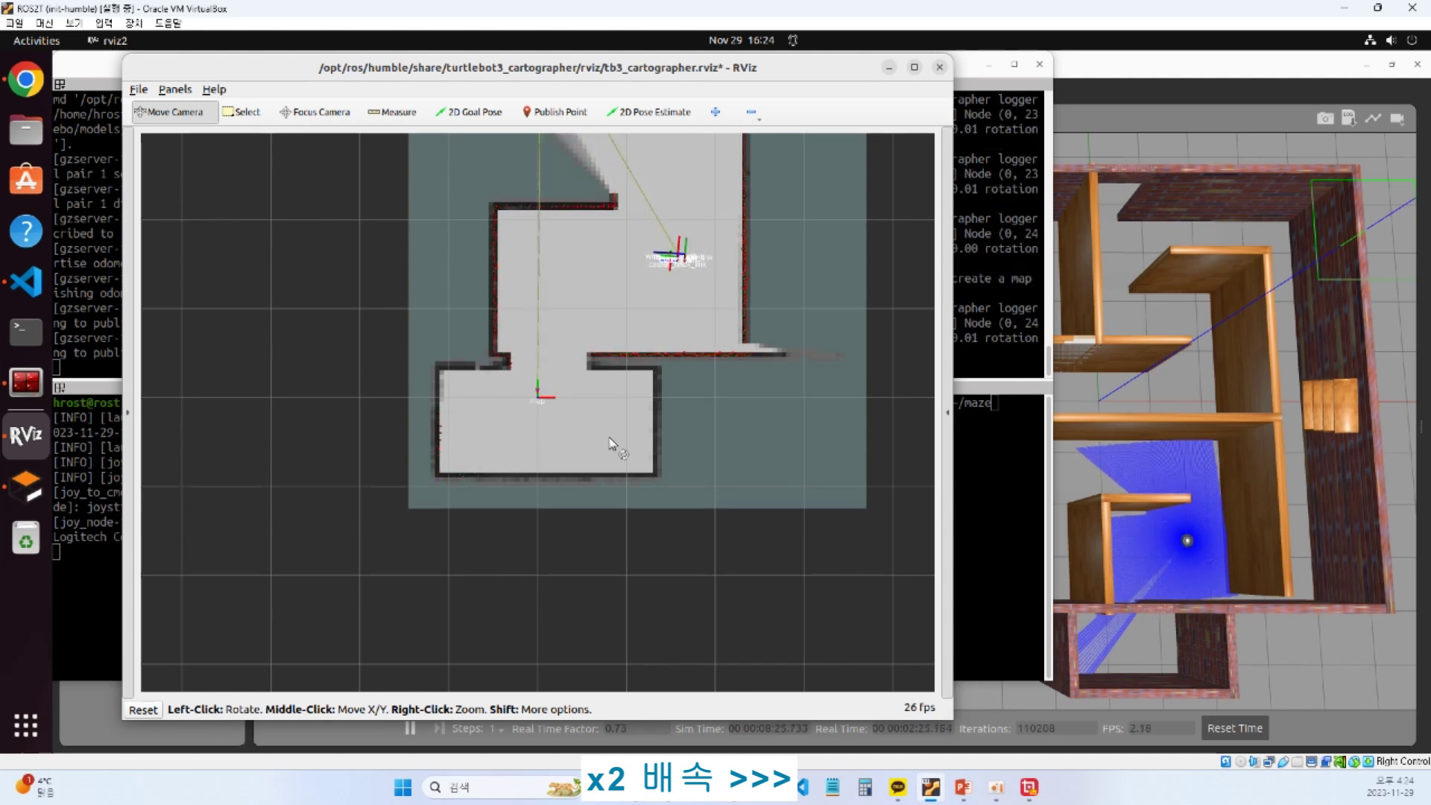
- Follow the robot through the maze in RViz and Gazebo, keeping the whole growing SLAM map in view
middle_drag(541, 369, 462, 524)
scroll(463, 529, down, 3)
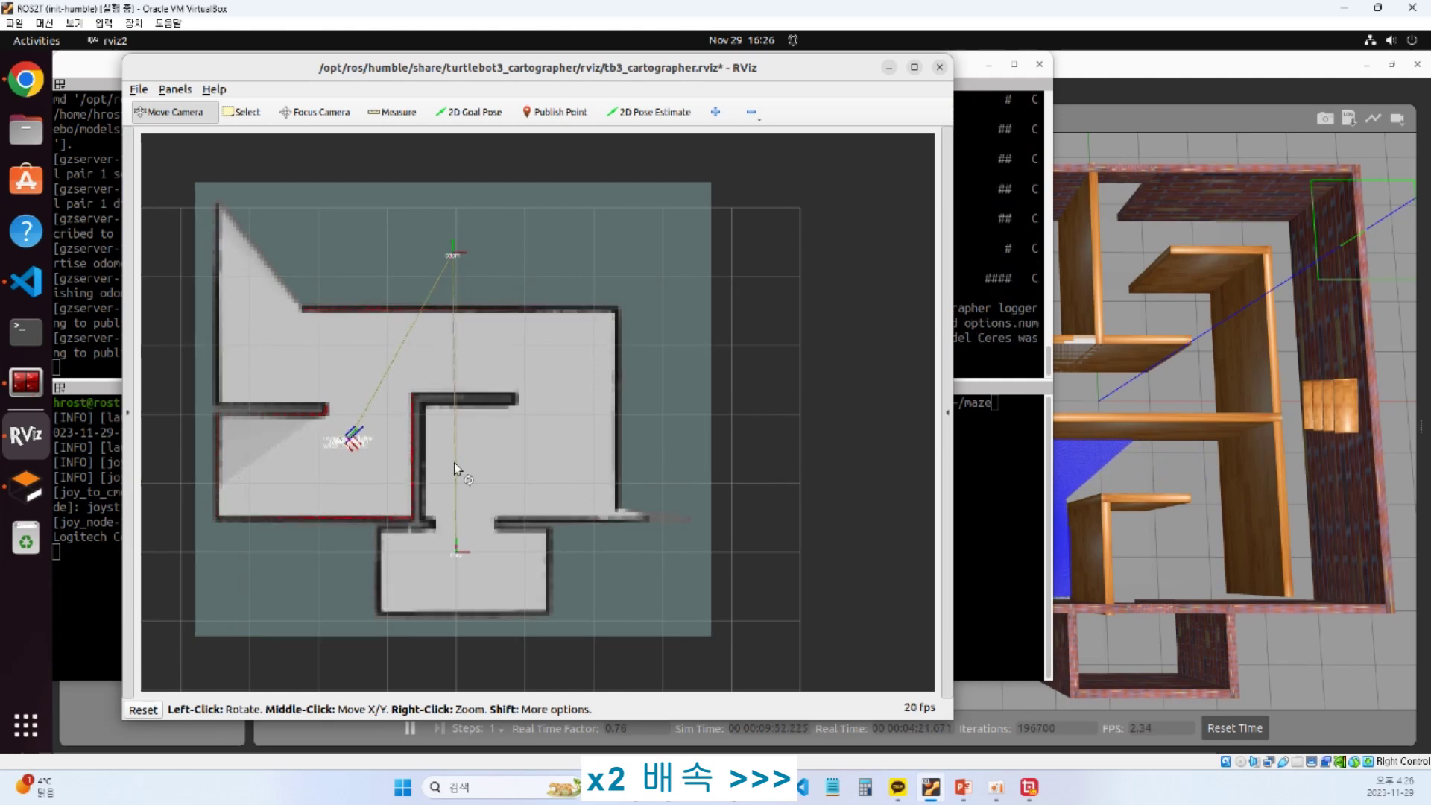
drag(1154, 383, 1198, 388)
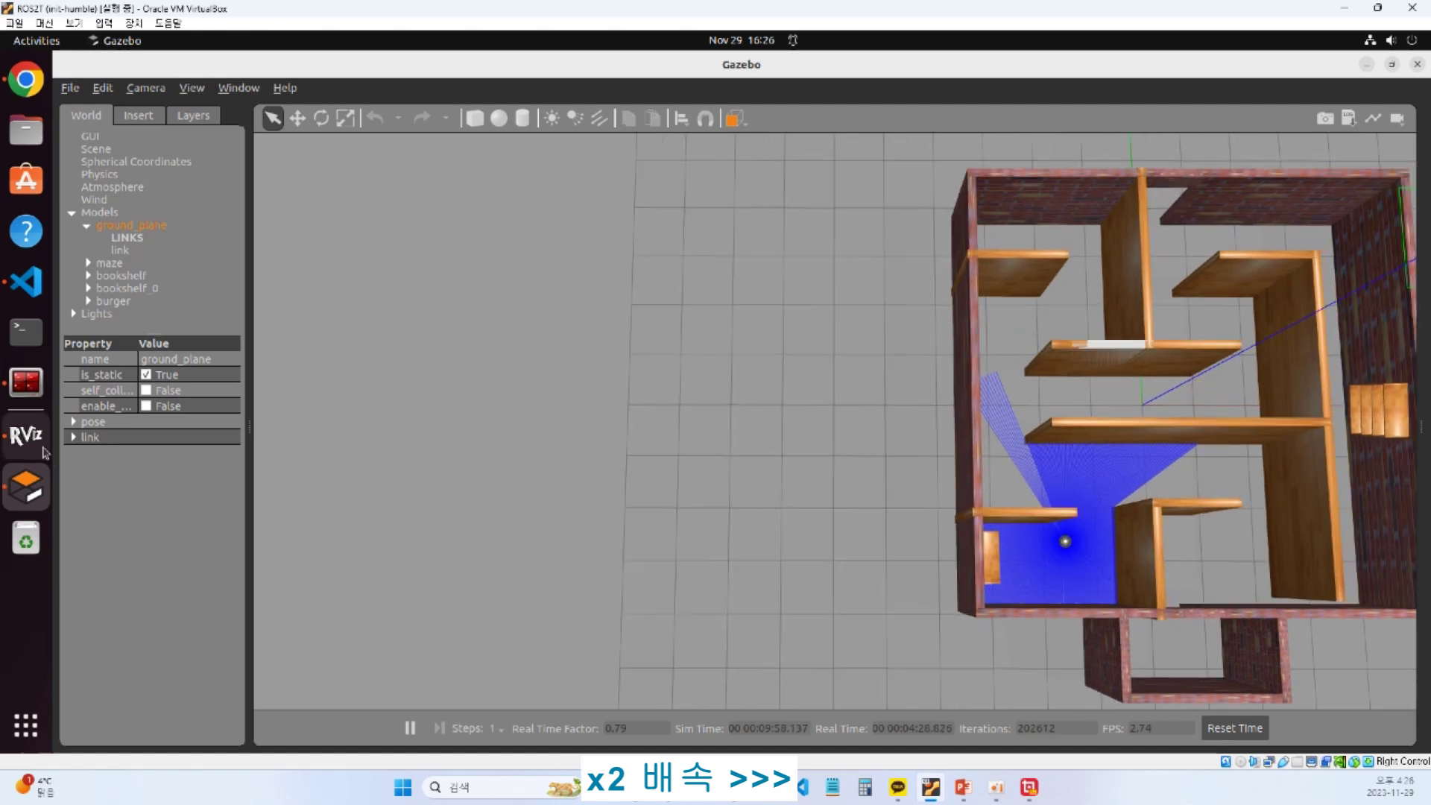
click(25, 435)
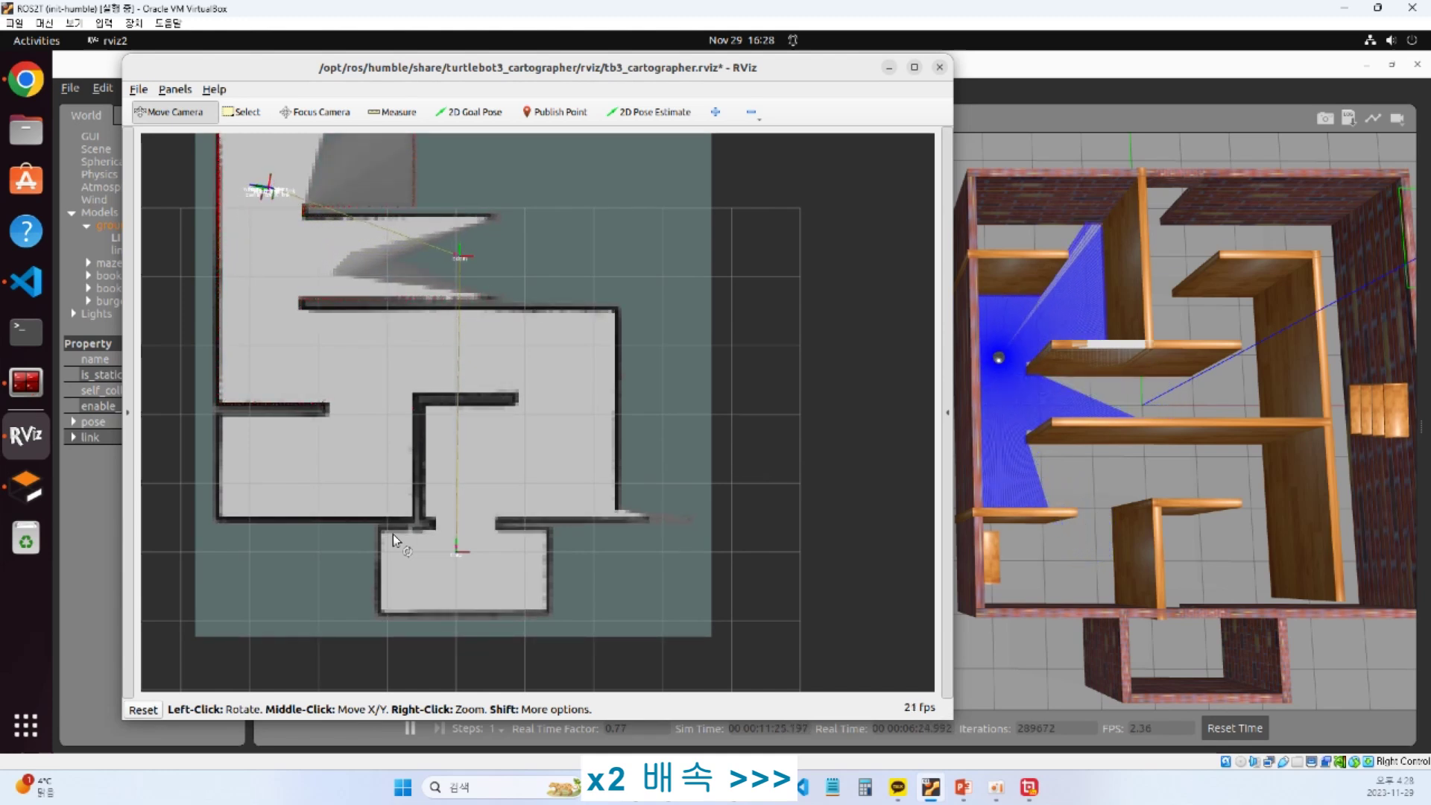
mouse_move(743, 393)
mouse_down()
mouse_move(755, 414)
mouse_move(746, 402)
mouse_up()
middle_drag(655, 318, 674, 412)
scroll(682, 398, down, 1)
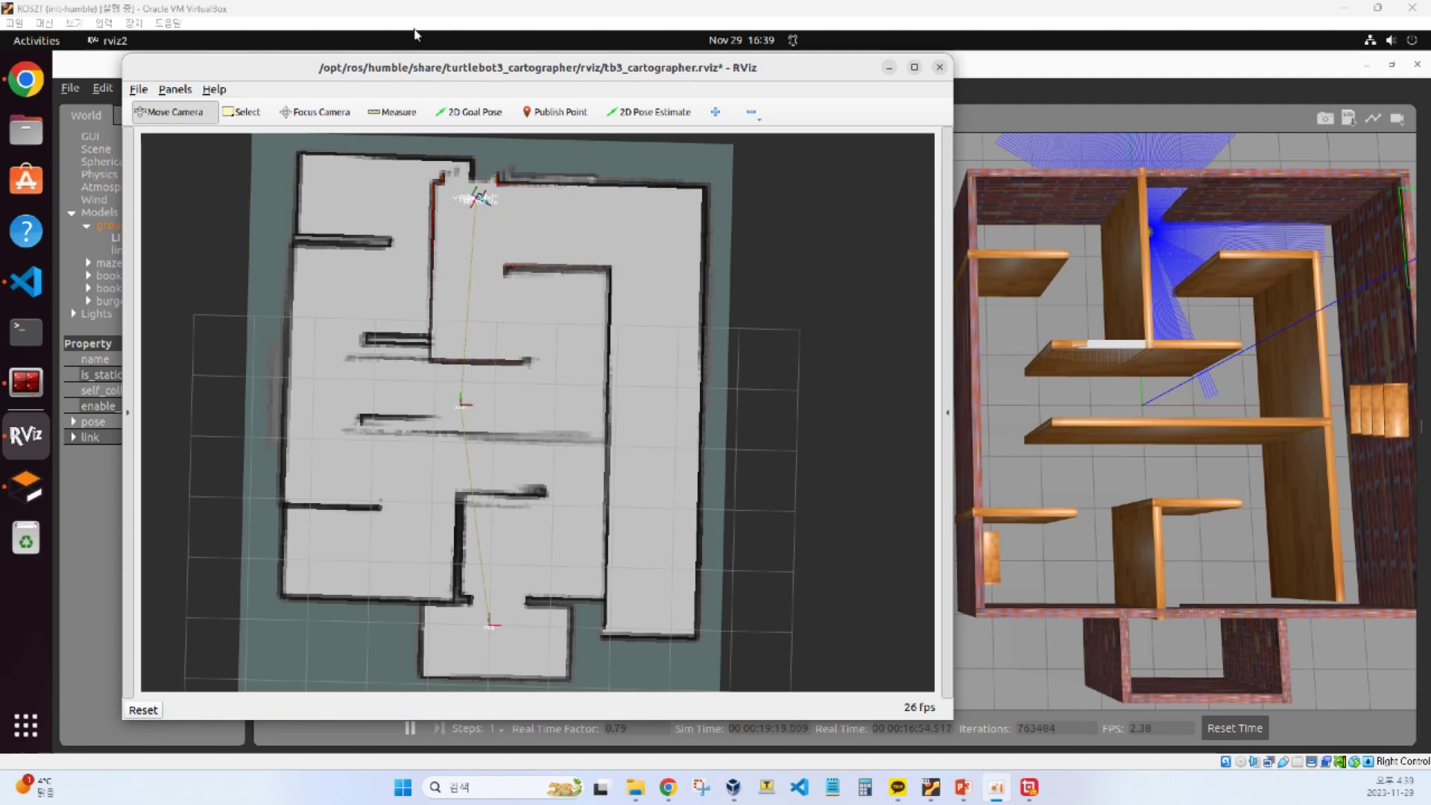
- Save the finished map as ~/maze by running the prepared map_saver_cli command in the fourth Terminator pane
click(27, 382)
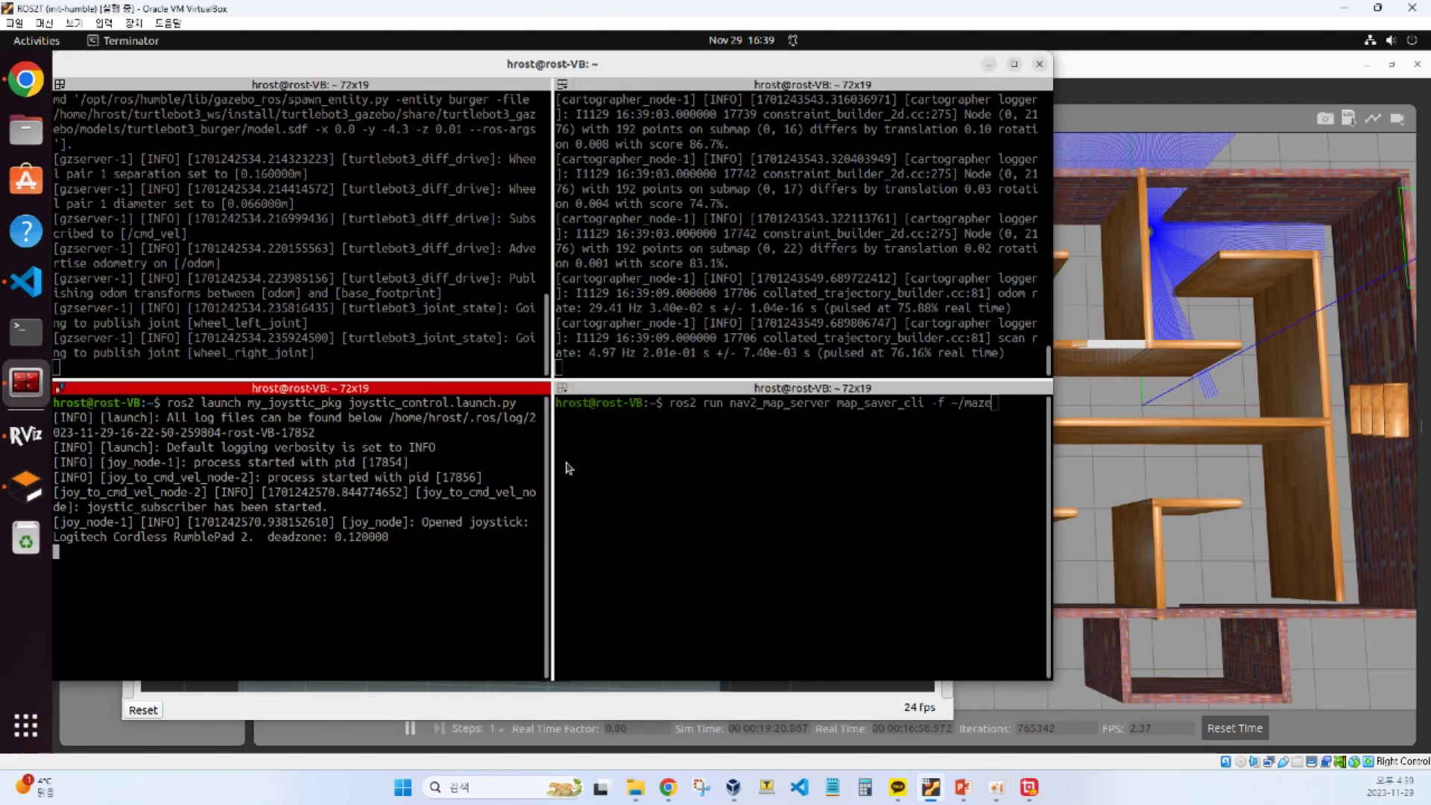
click(852, 466)
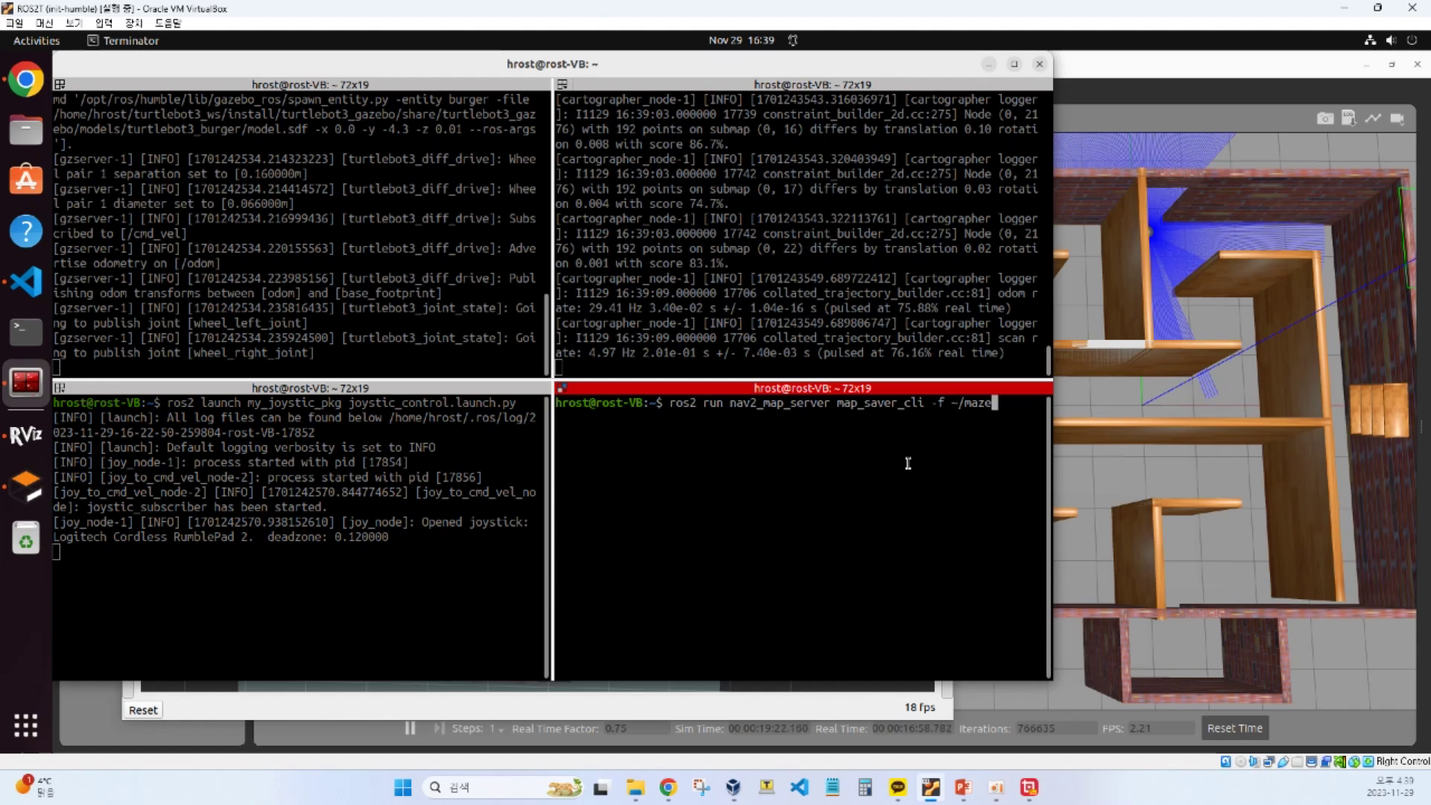
key(Return)
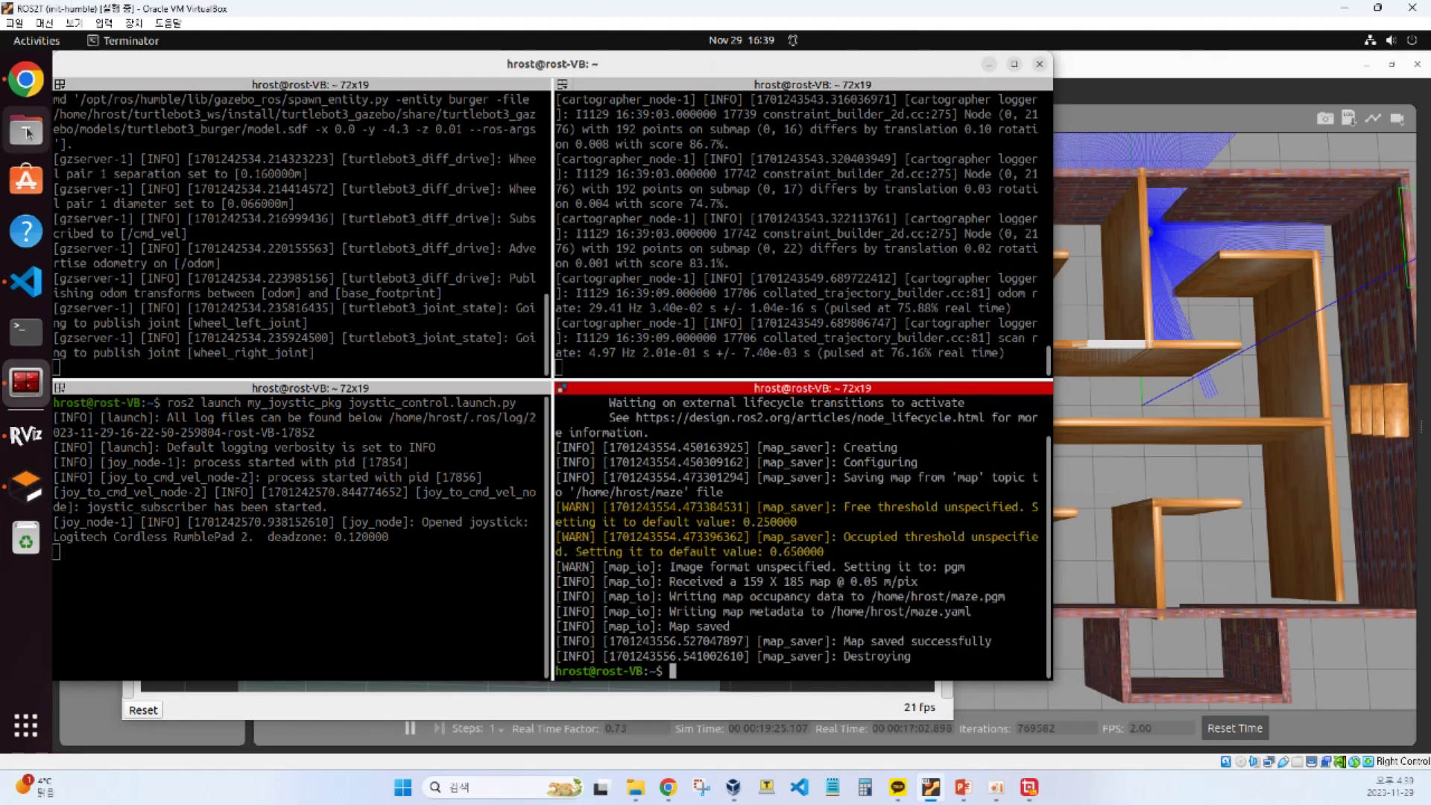
- Open maze.pgm from the Home folder in Image Viewer and enlarge it to examine the saved maze map
click(26, 131)
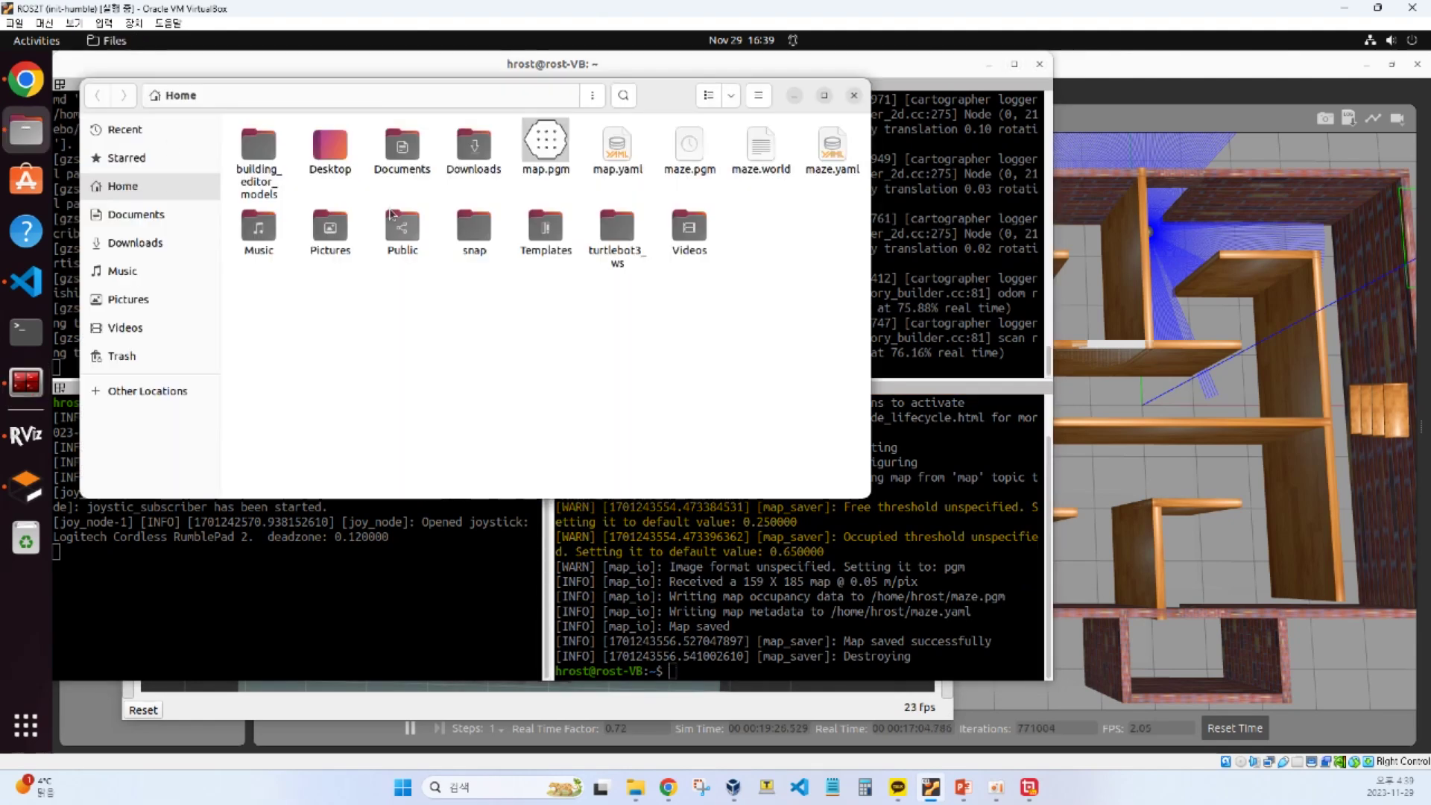
click(690, 149)
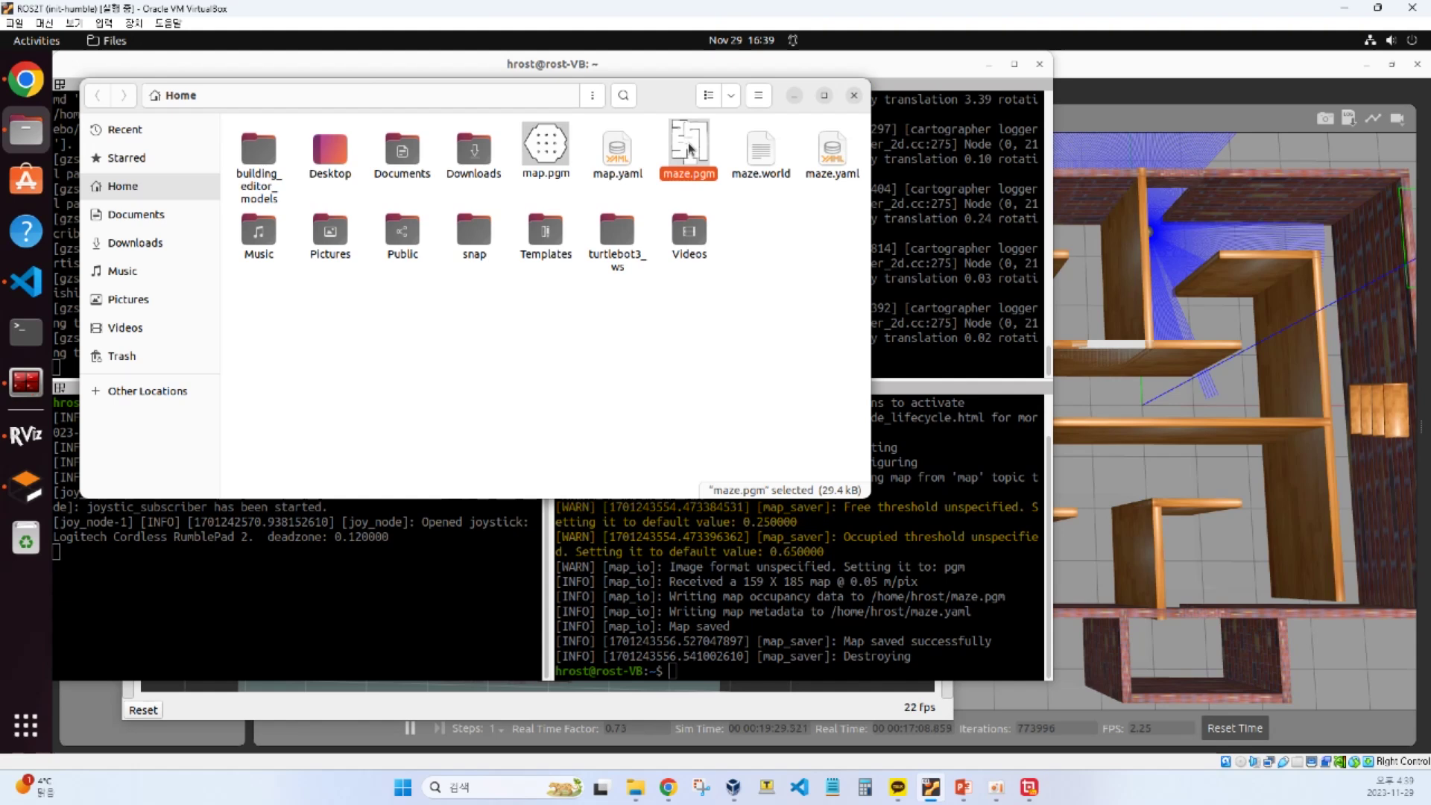
double_click(690, 149)
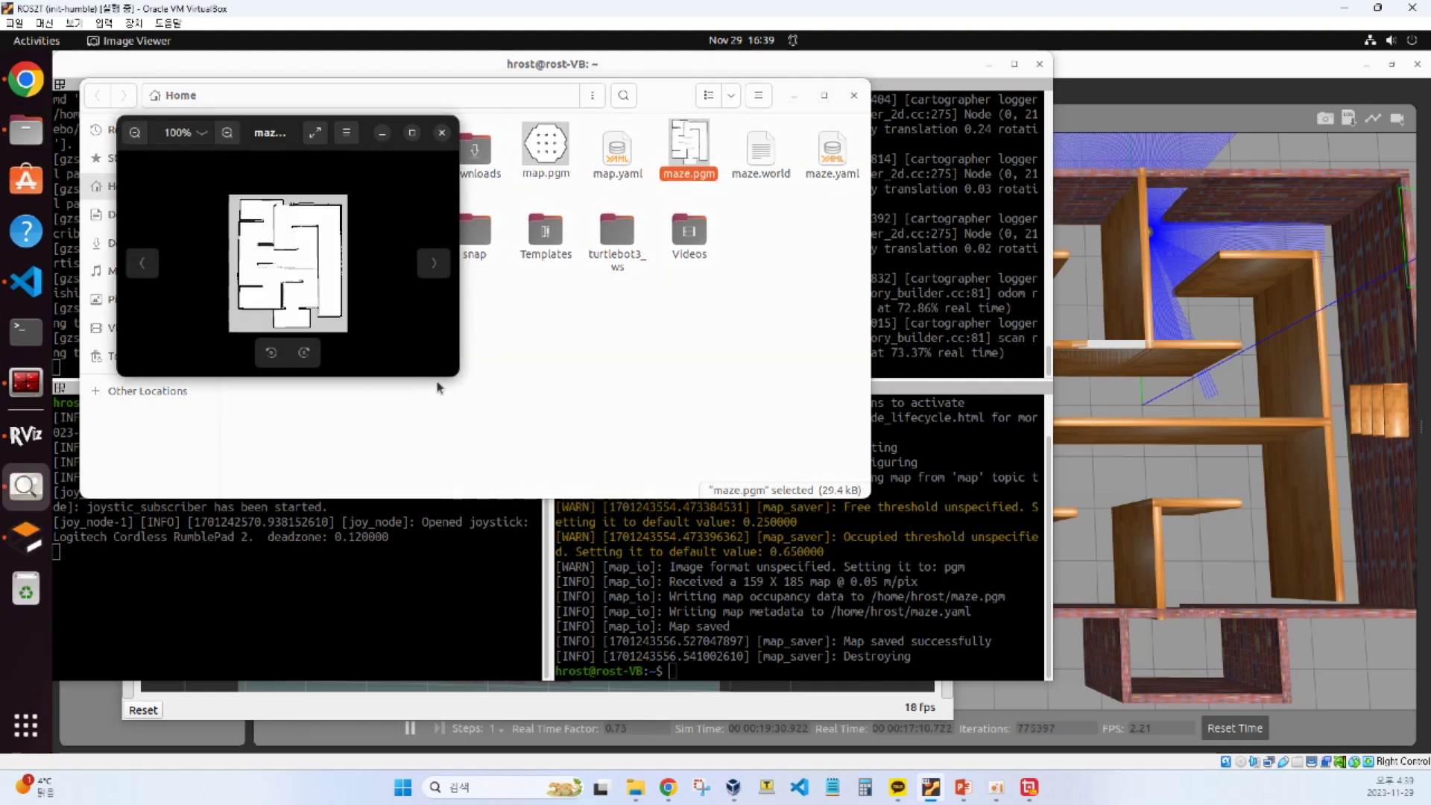
drag(459, 377, 709, 564)
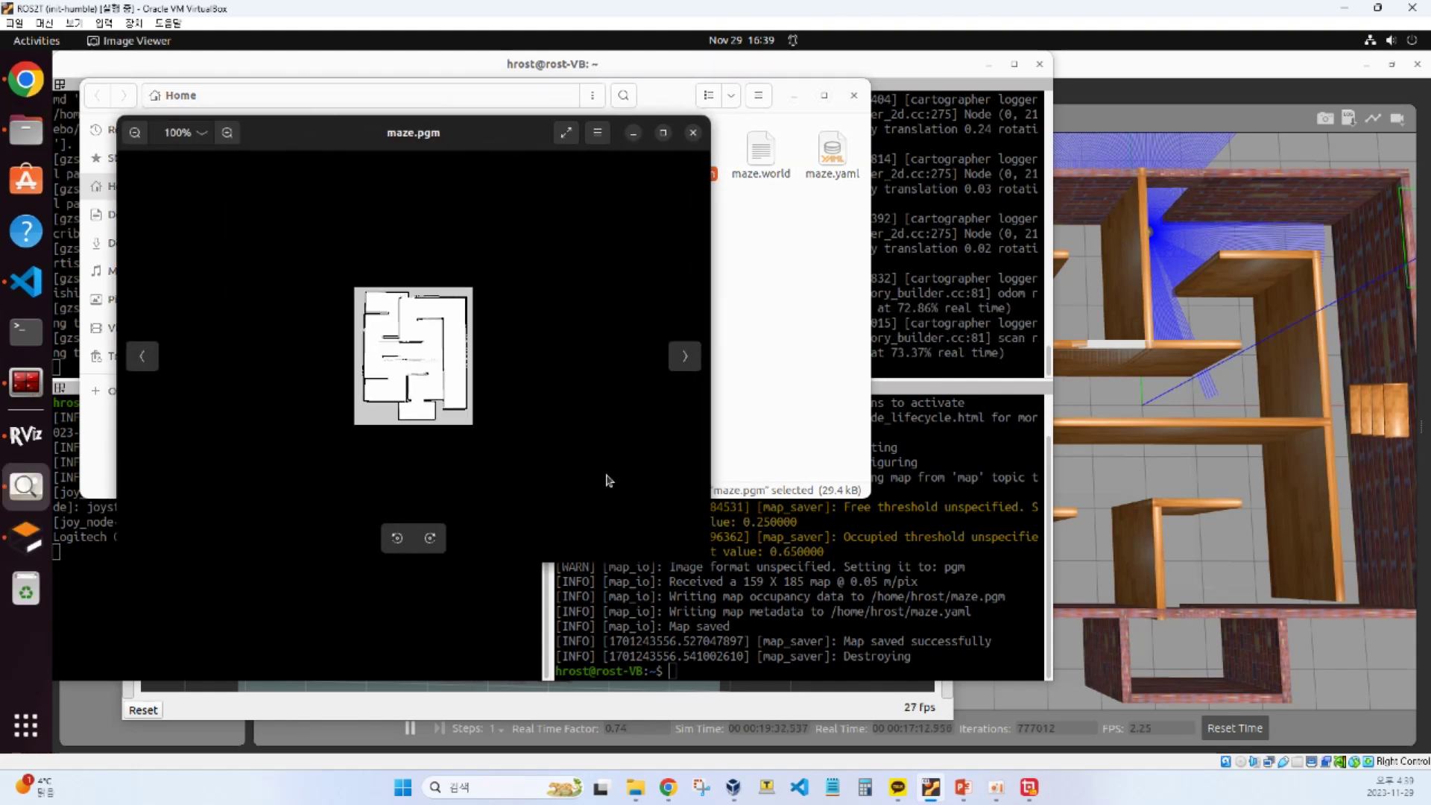
scroll(607, 480, up, 13)
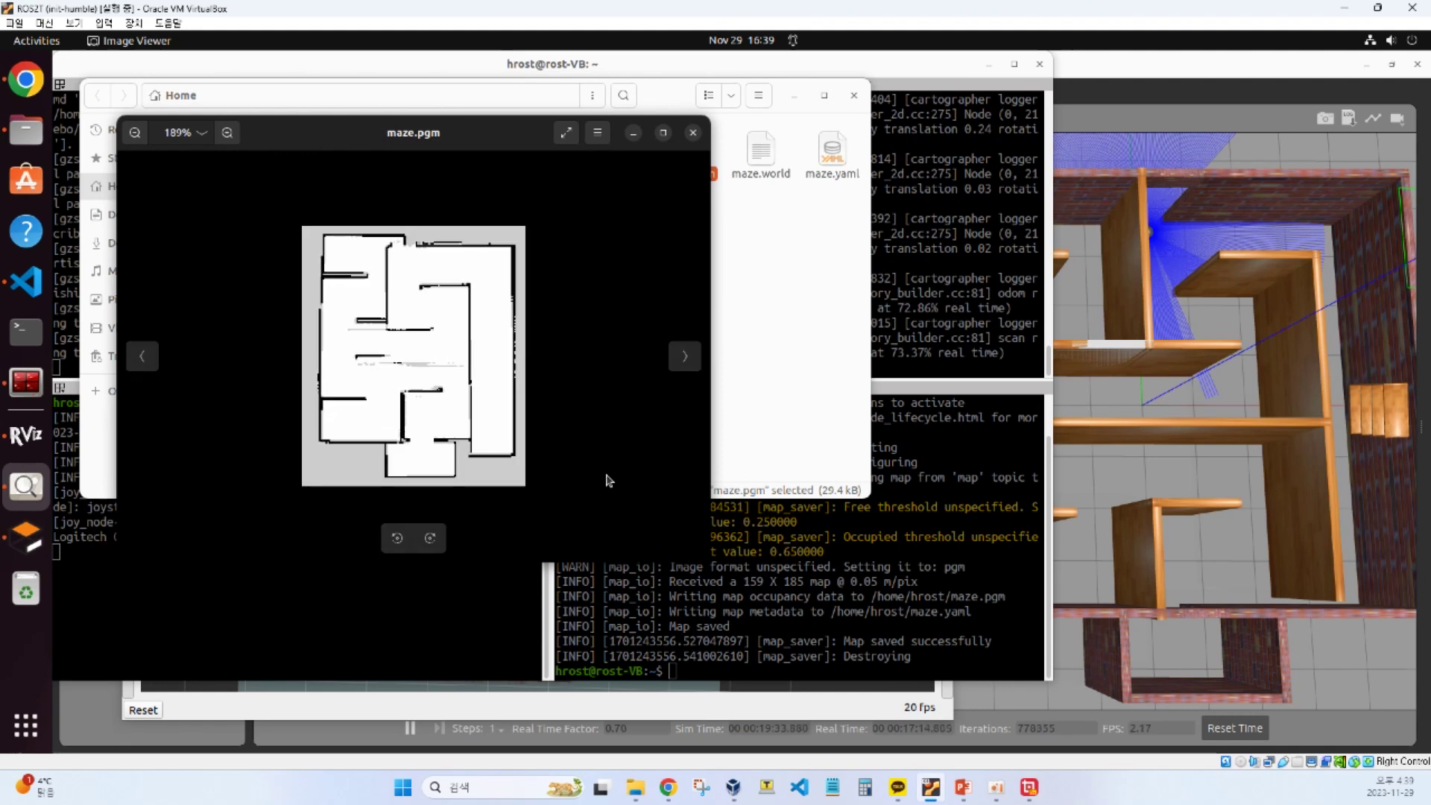
scroll(607, 479, up, 1)
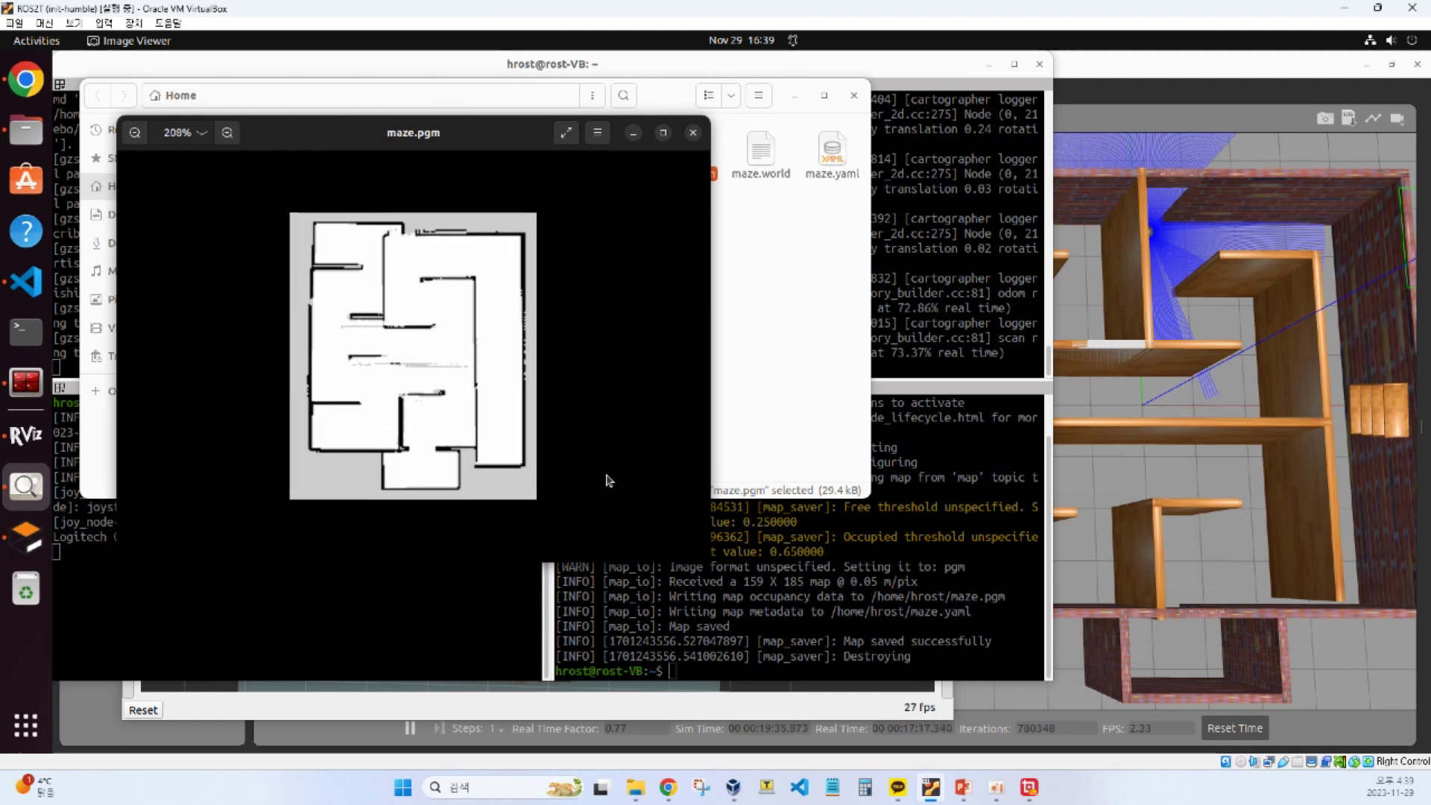